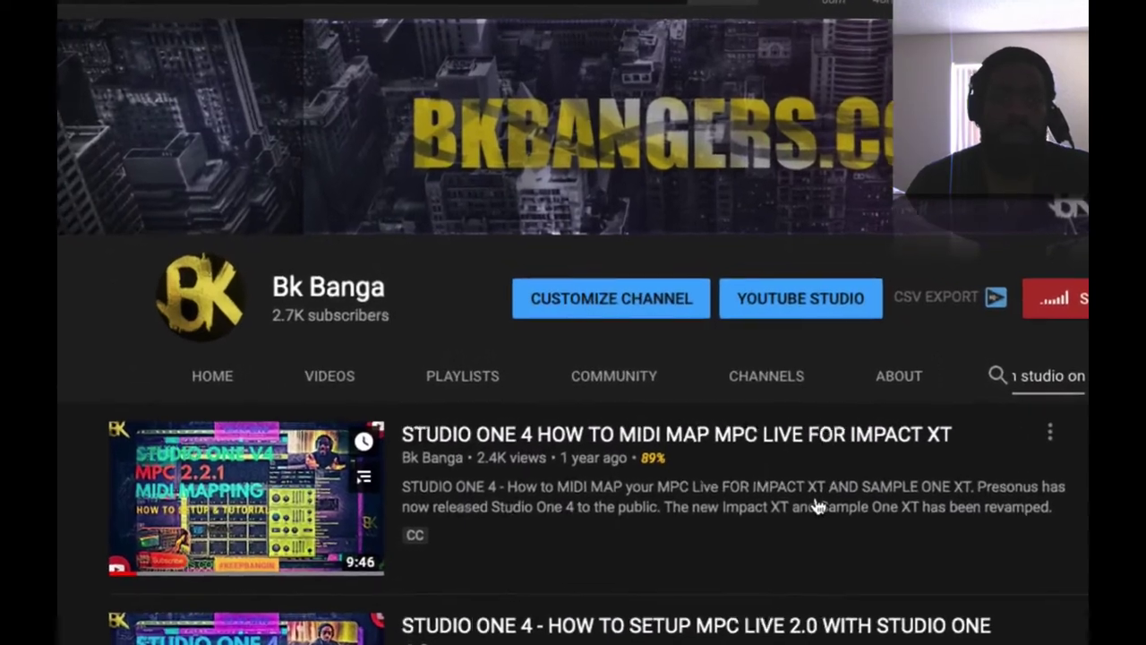
Look through the channel's search results for videos on using the MPC with Studio One.
scroll(833, 514, down, 5)
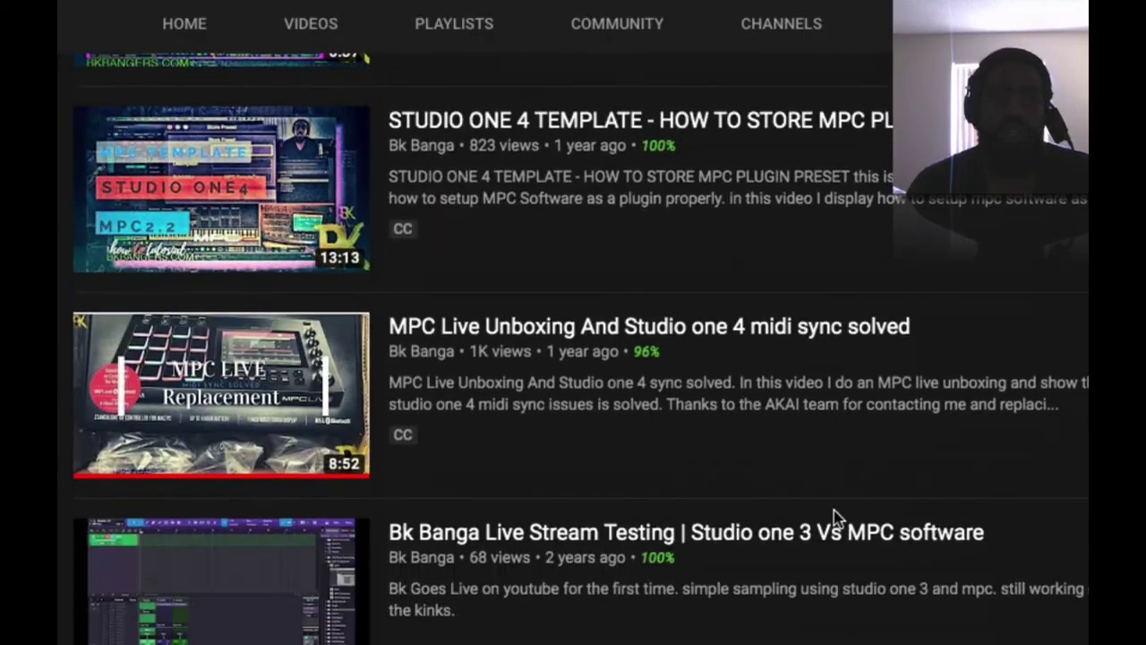
scroll(833, 515, up, 6)
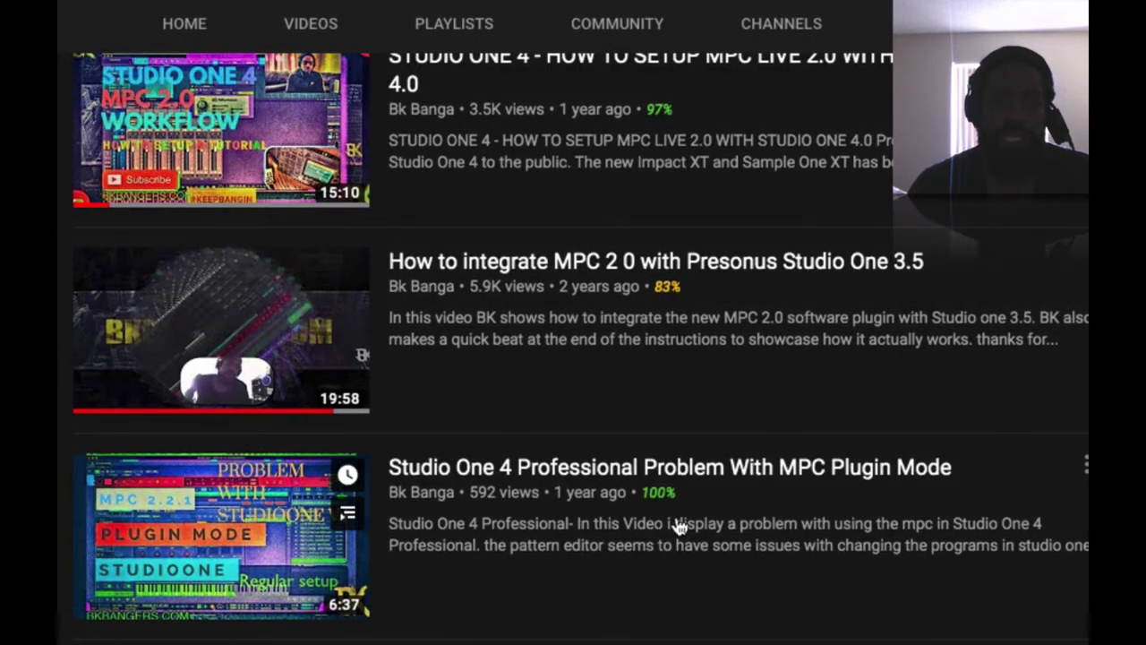
scroll(690, 528, up, 2)
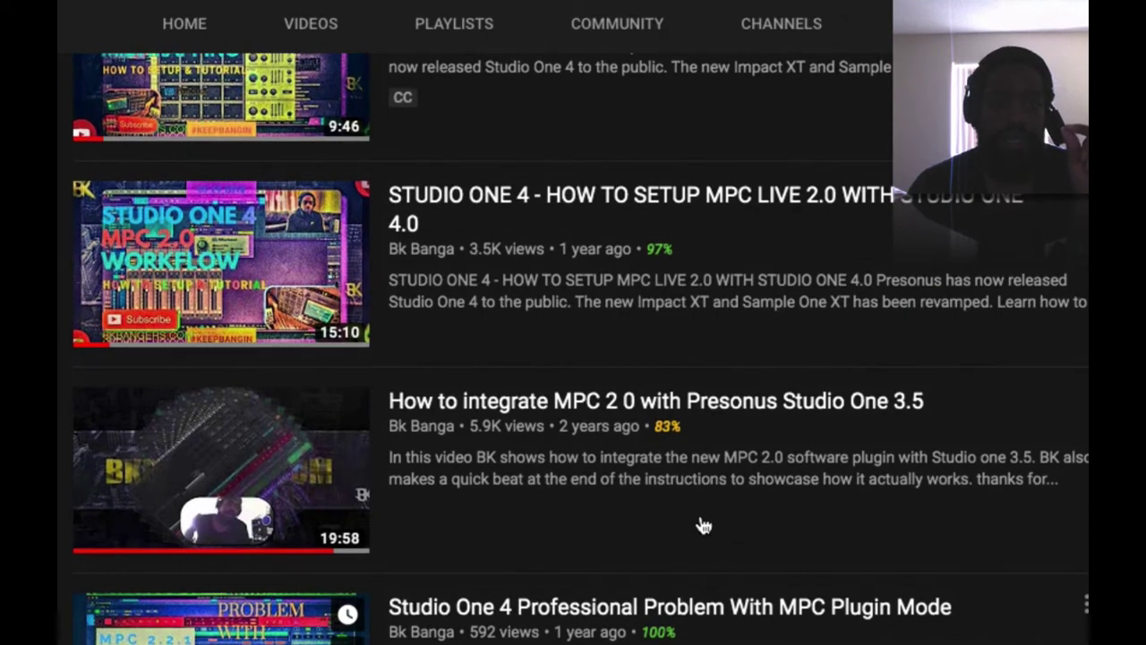
scroll(703, 525, up, 1)
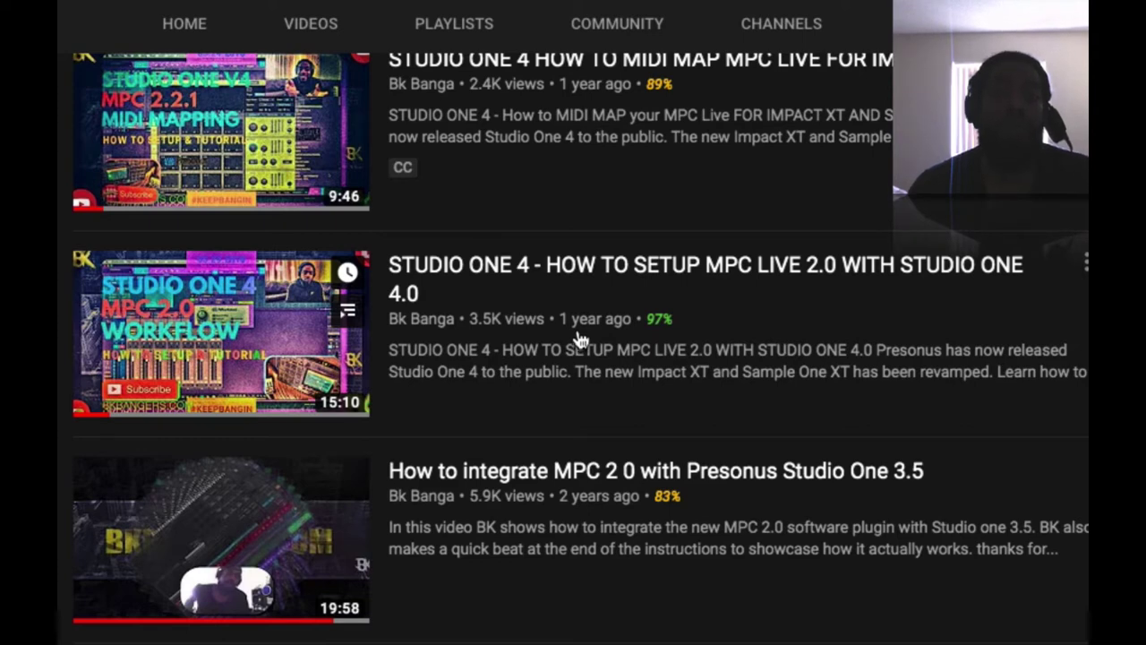
scroll(577, 339, down, 1)
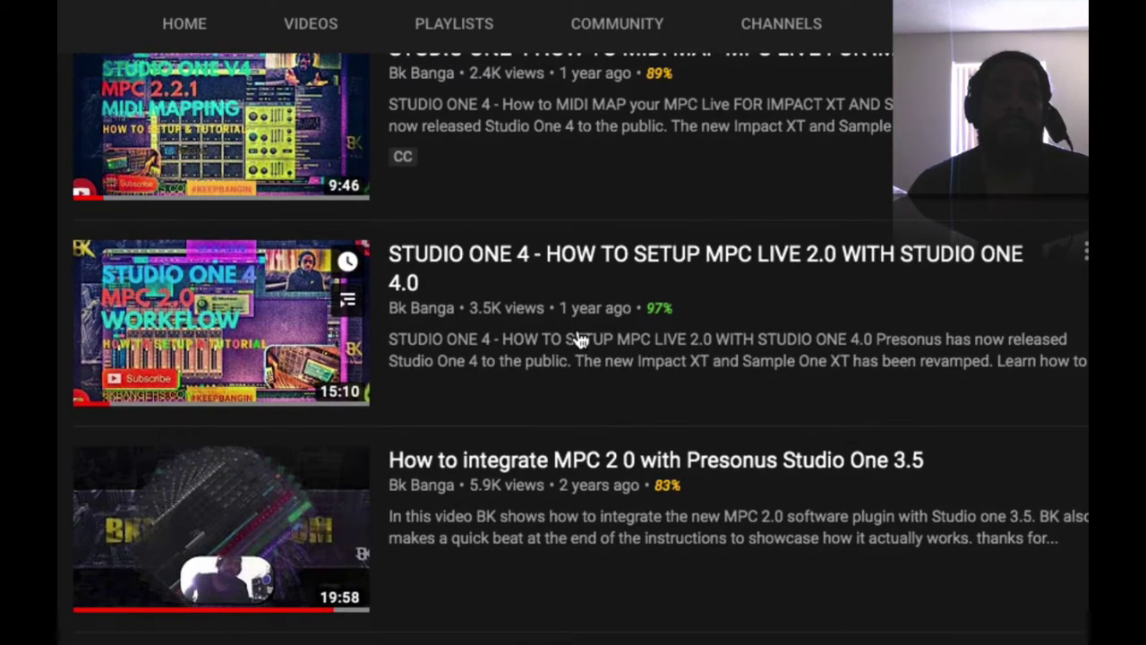
scroll(580, 337, down, 1)
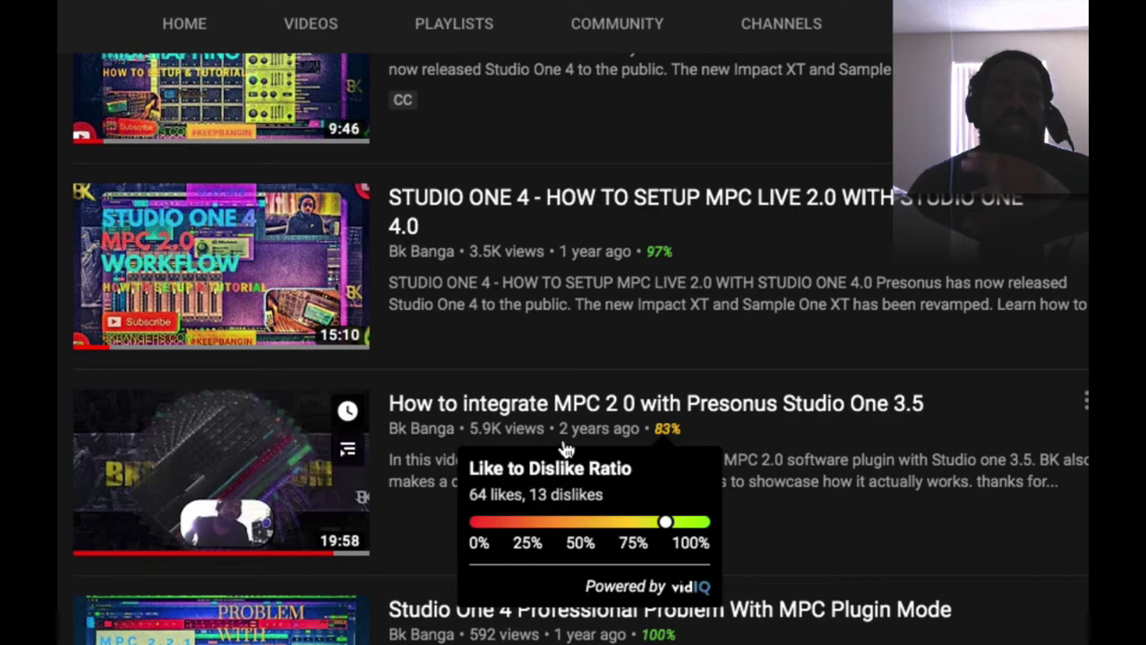
scroll(678, 501, down, 3)
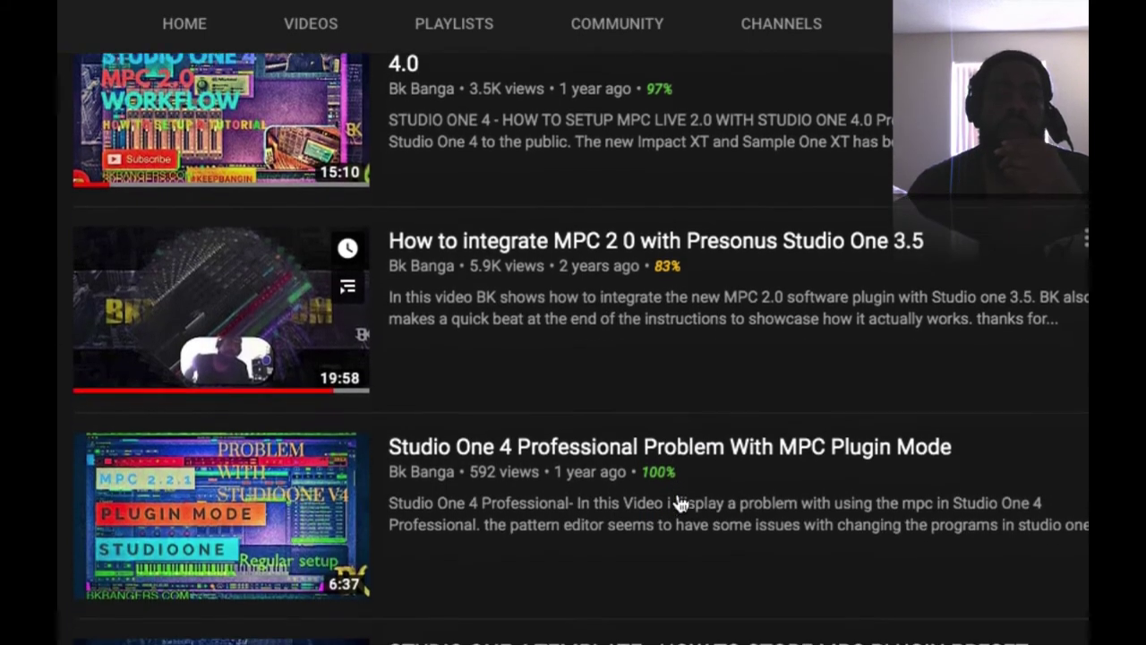
scroll(681, 504, down, 1)
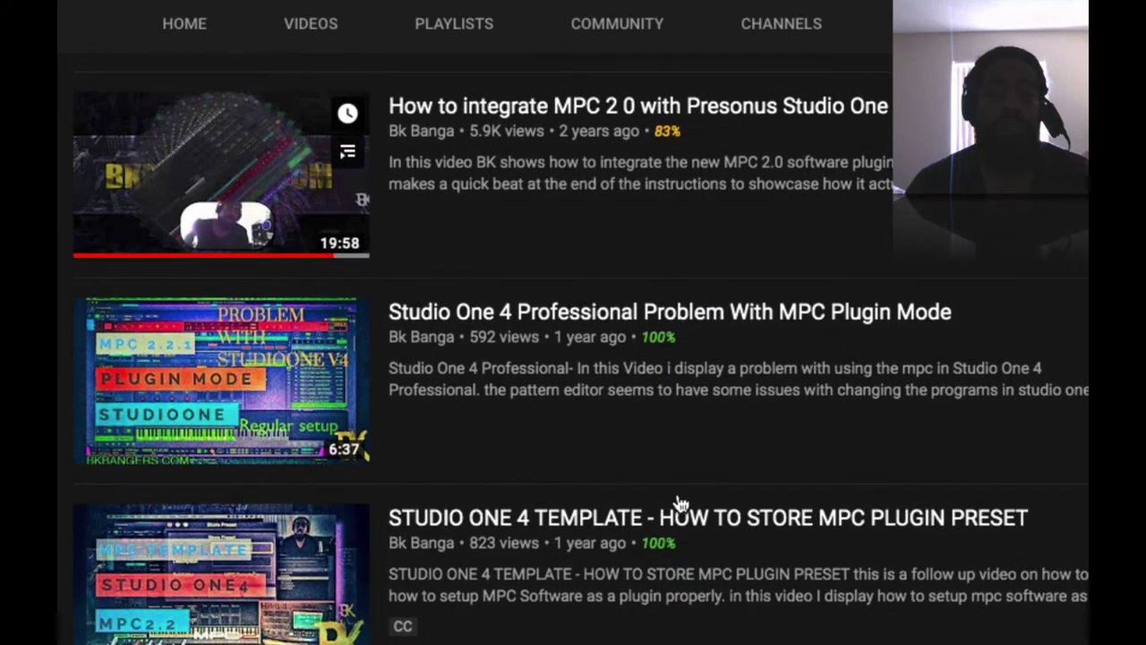
scroll(678, 502, up, 3)
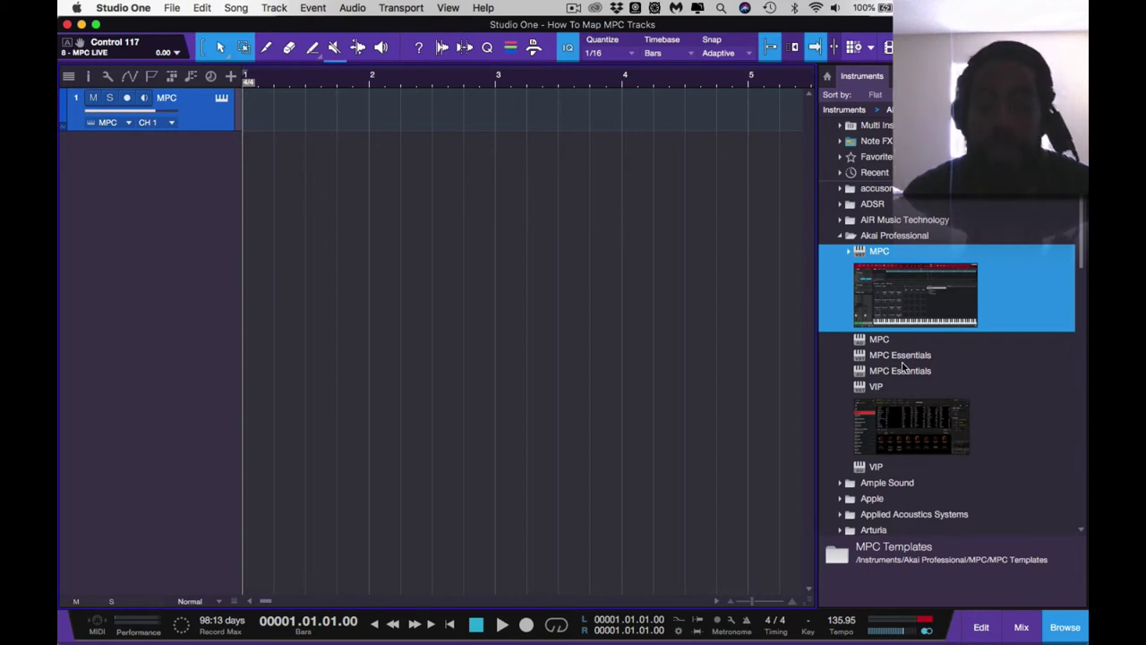
Open the MPC track's instrument editor and go through the gospel sample list to TGG8 Composition 11 Dm 90bpm.
click(223, 100)
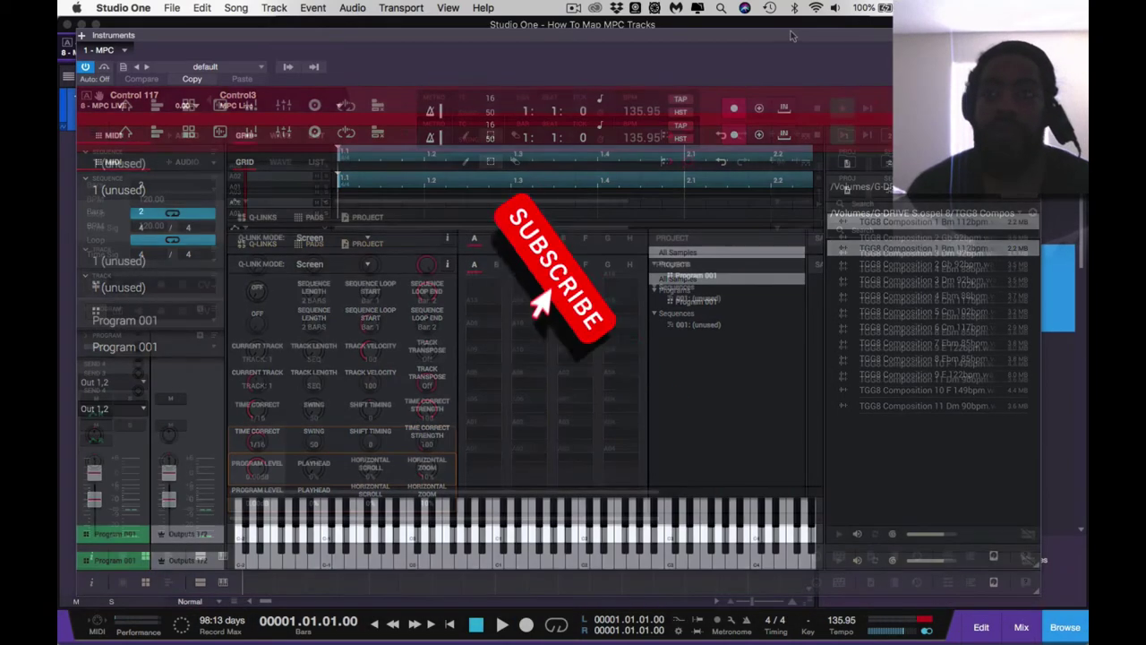
drag(791, 35, 792, 67)
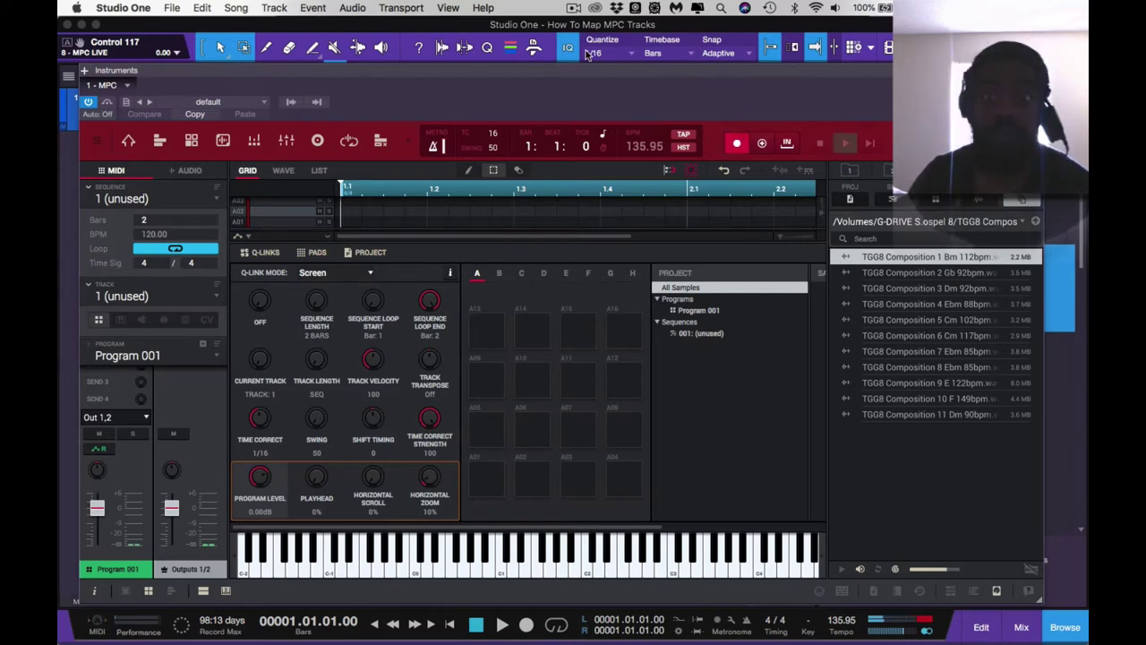
key(Down)
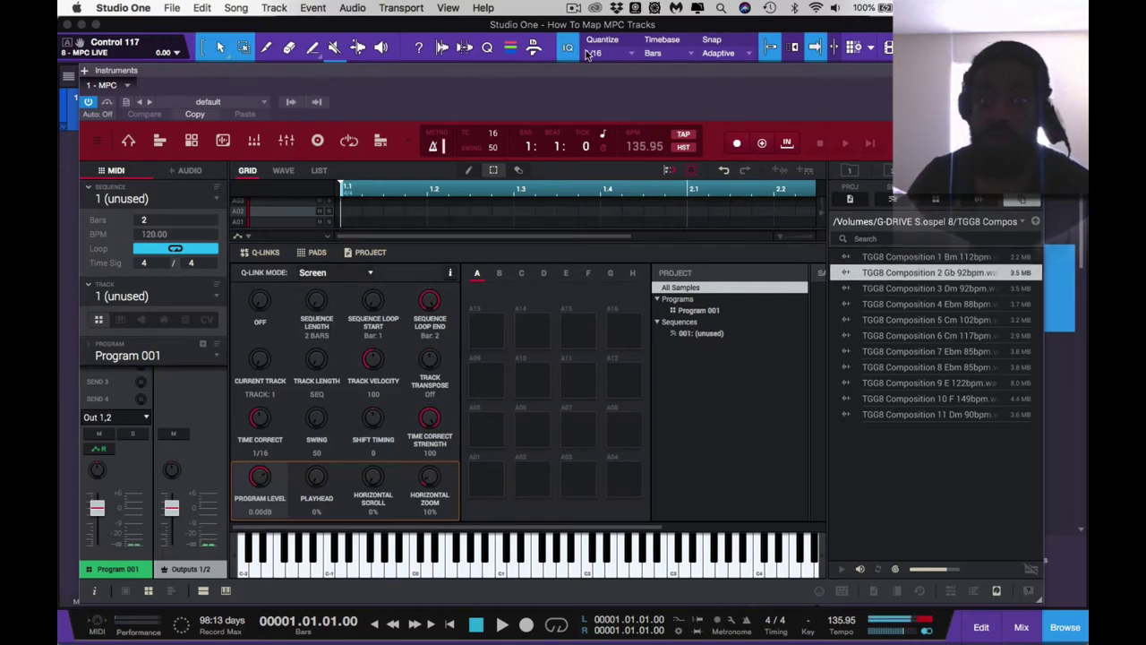
key(Down)
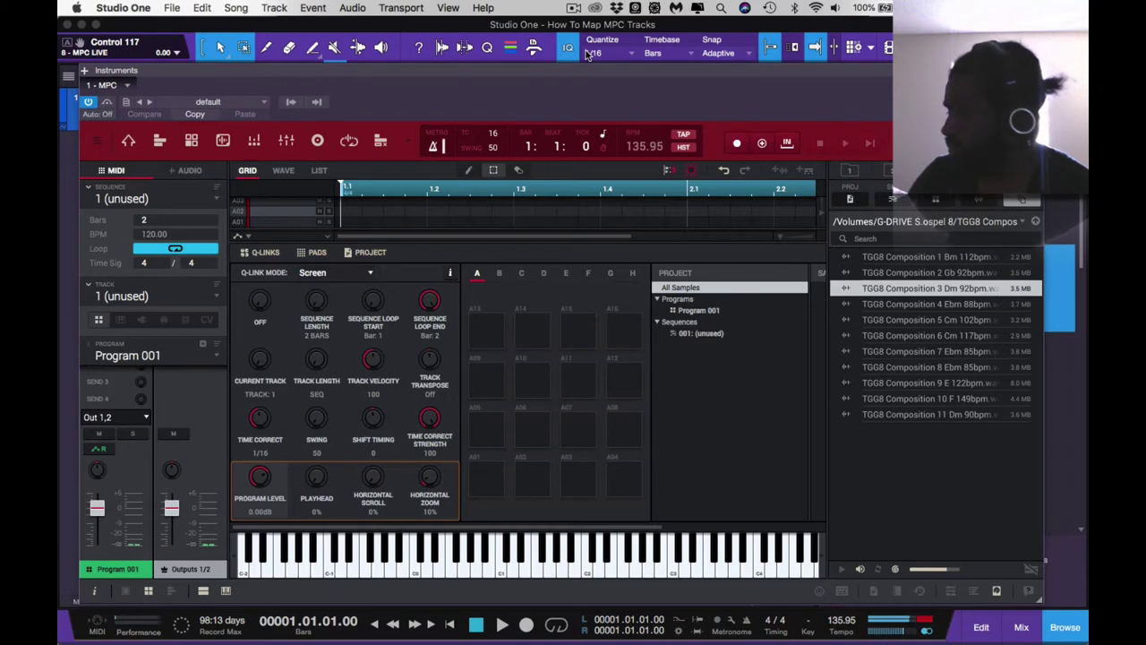
key(Down)
key(Down)
key(Down)
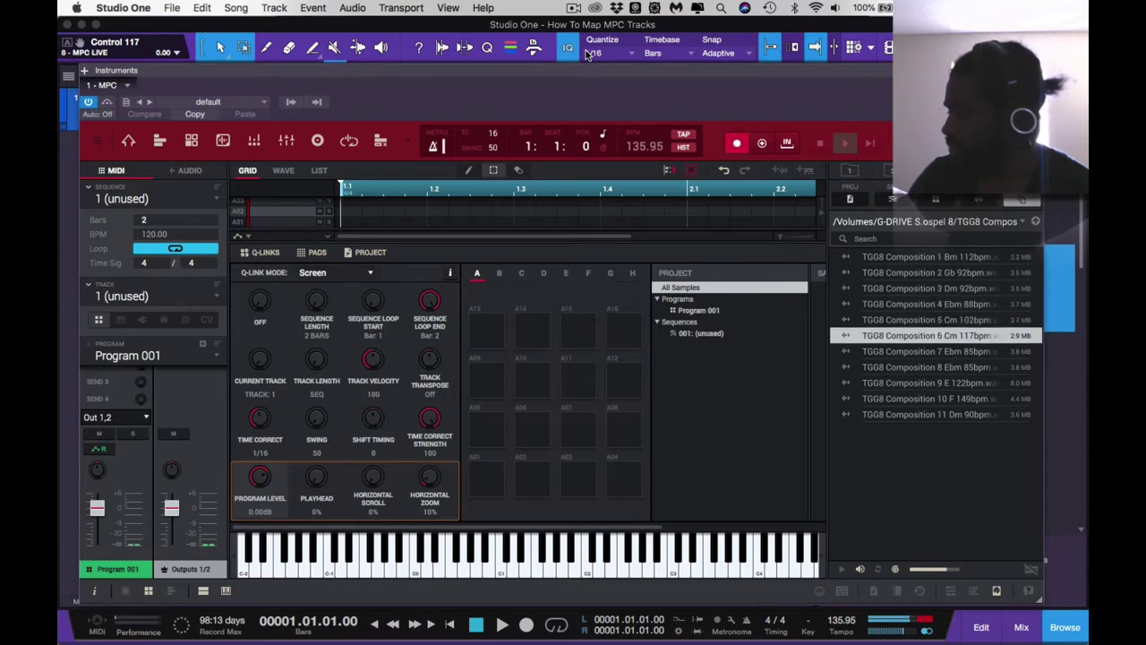
key(Down)
key(Down)
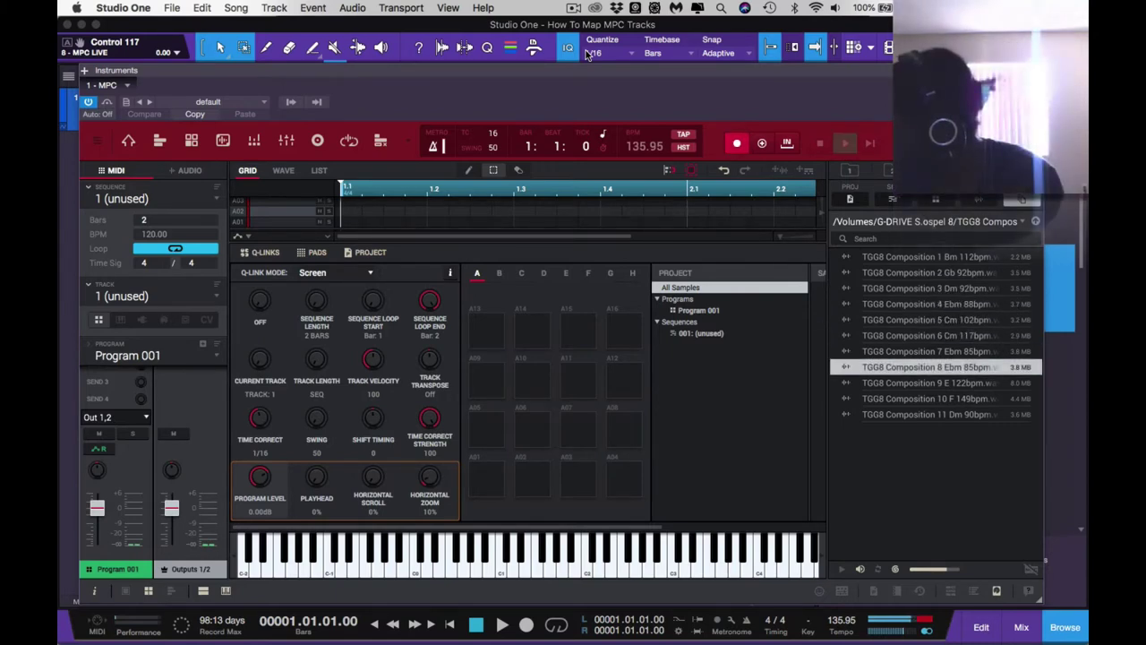
key(Down)
key(Down)
key(Down)
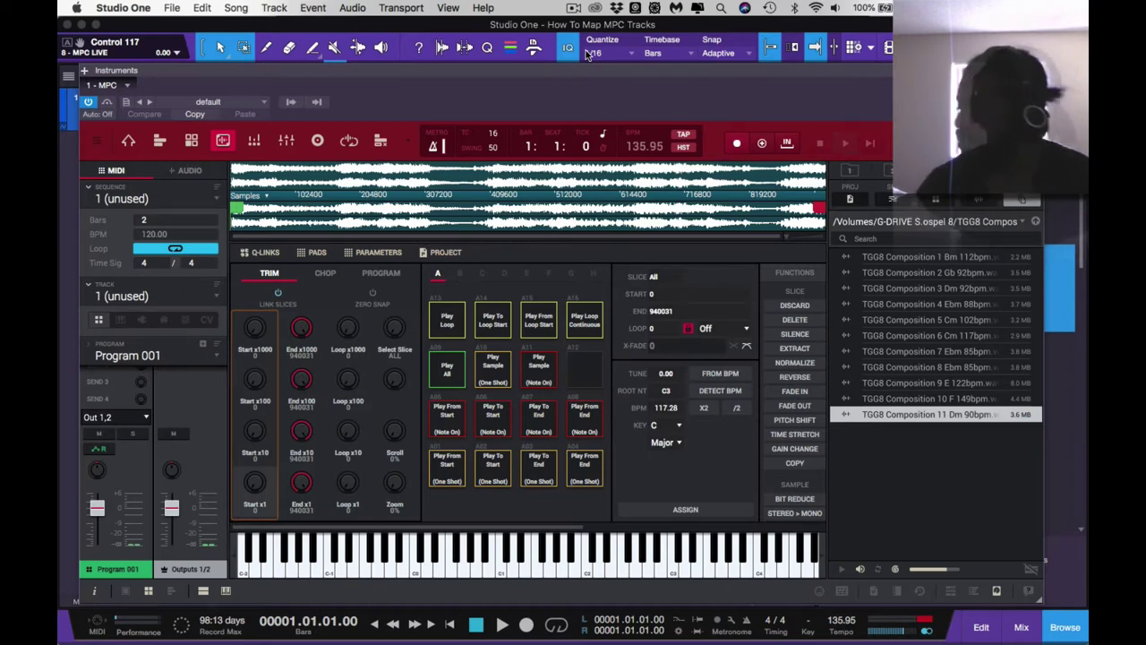
Enlarge the sample waveform in the MPC editor by hiding the lower parameter section and the file browser.
click(202, 591)
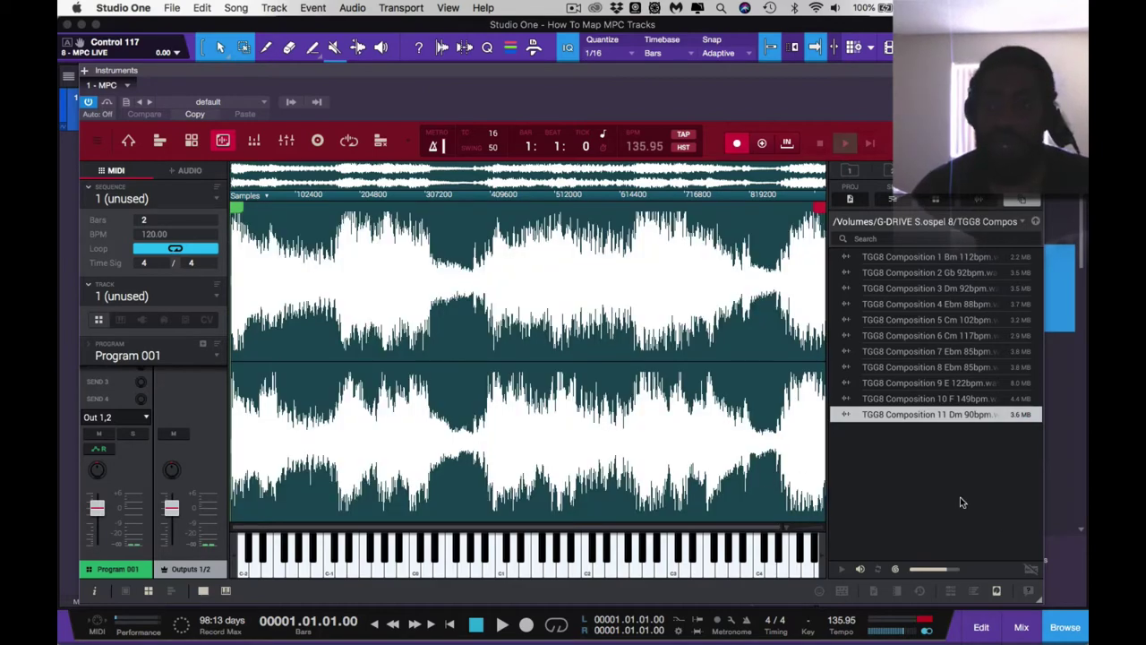
click(997, 592)
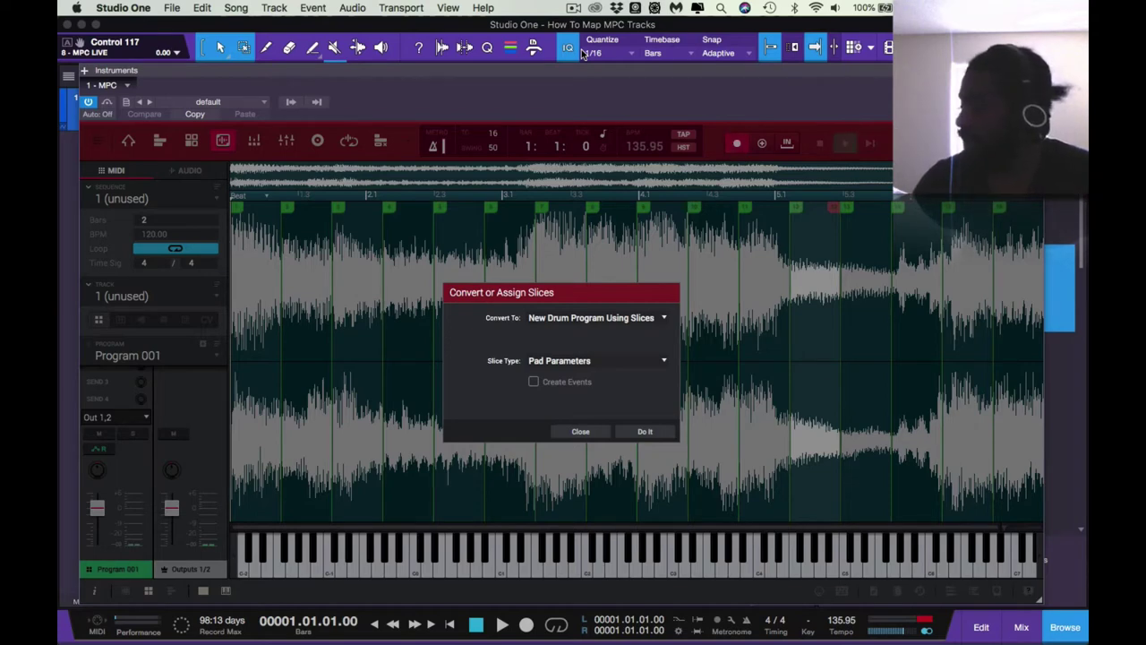
Leave the slice conversion dialog and assign the program loop 1- 91-06ch to the first MPC track.
key(Escape)
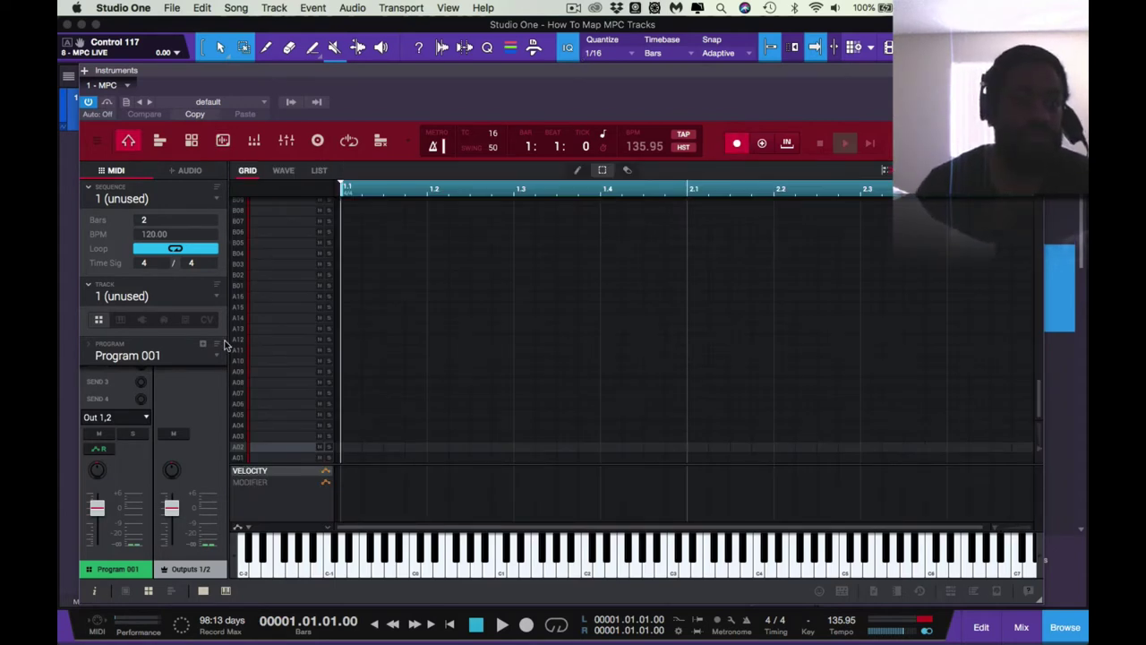
click(217, 358)
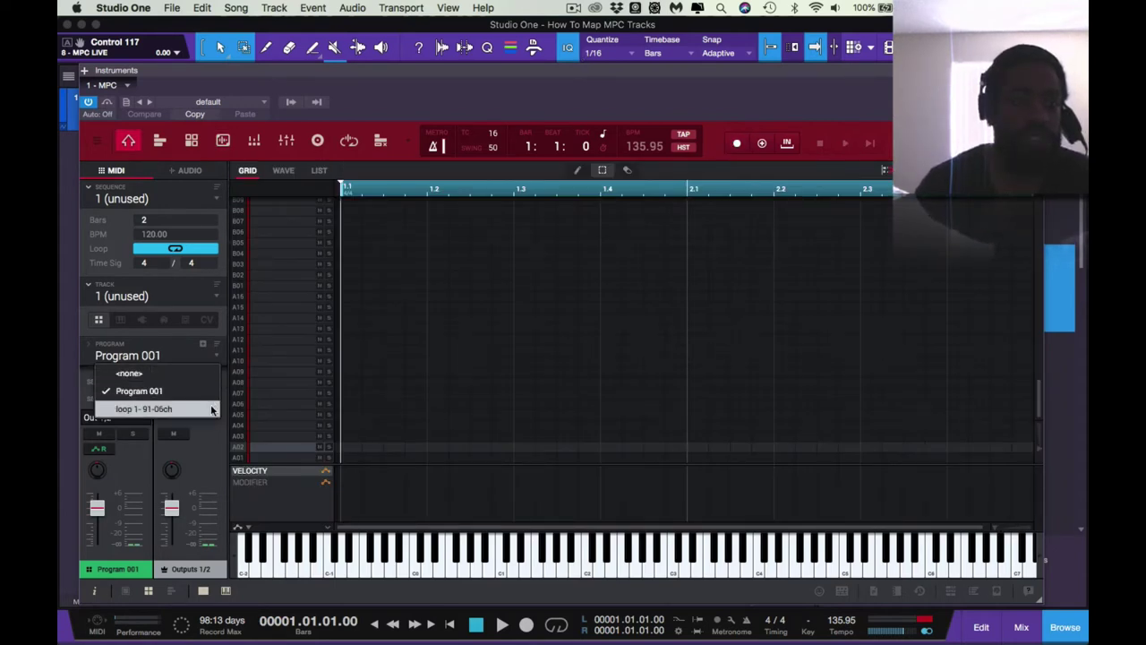
click(212, 409)
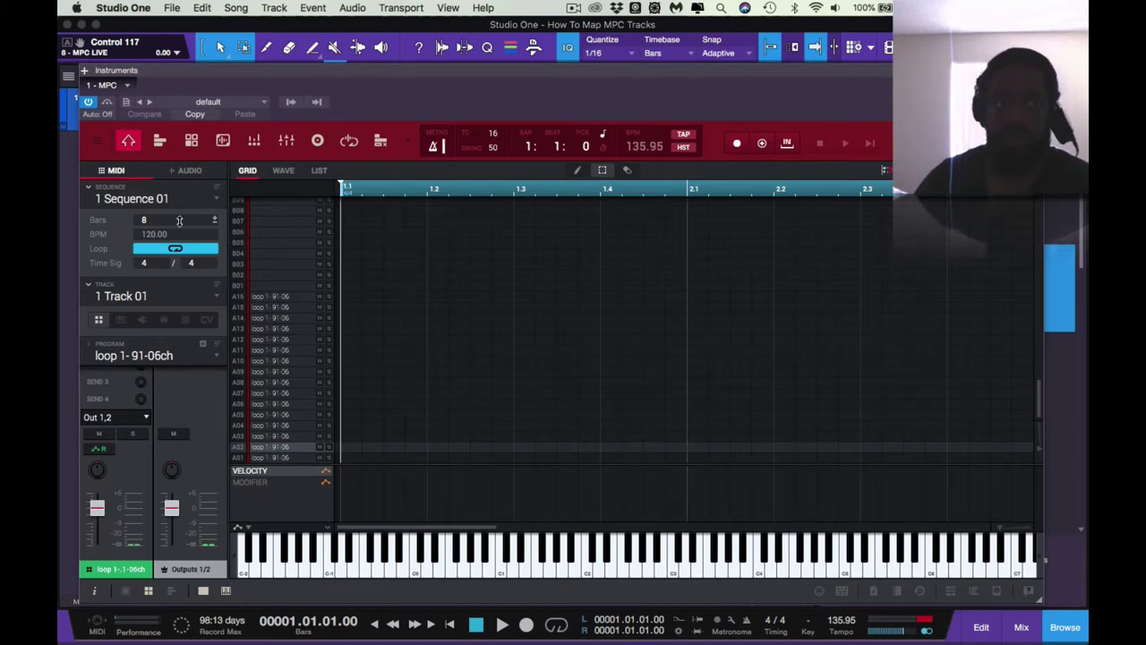
Move the MPC editor off the arrangement and turn on monitoring for the MPC track.
drag(314, 78, 299, 185)
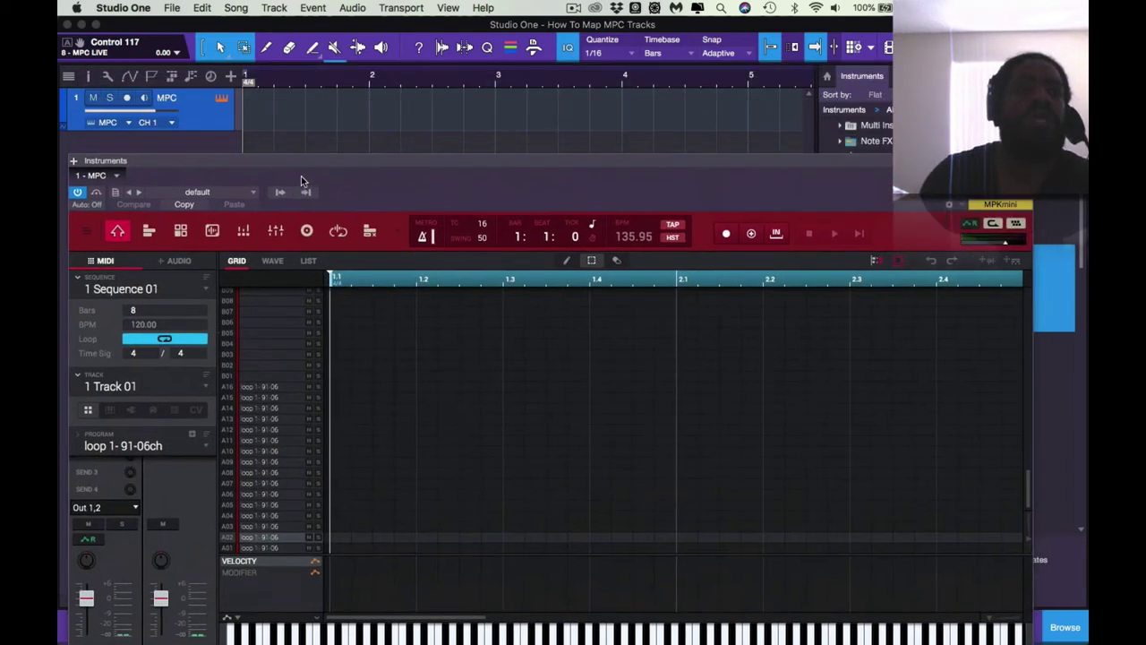
click(144, 99)
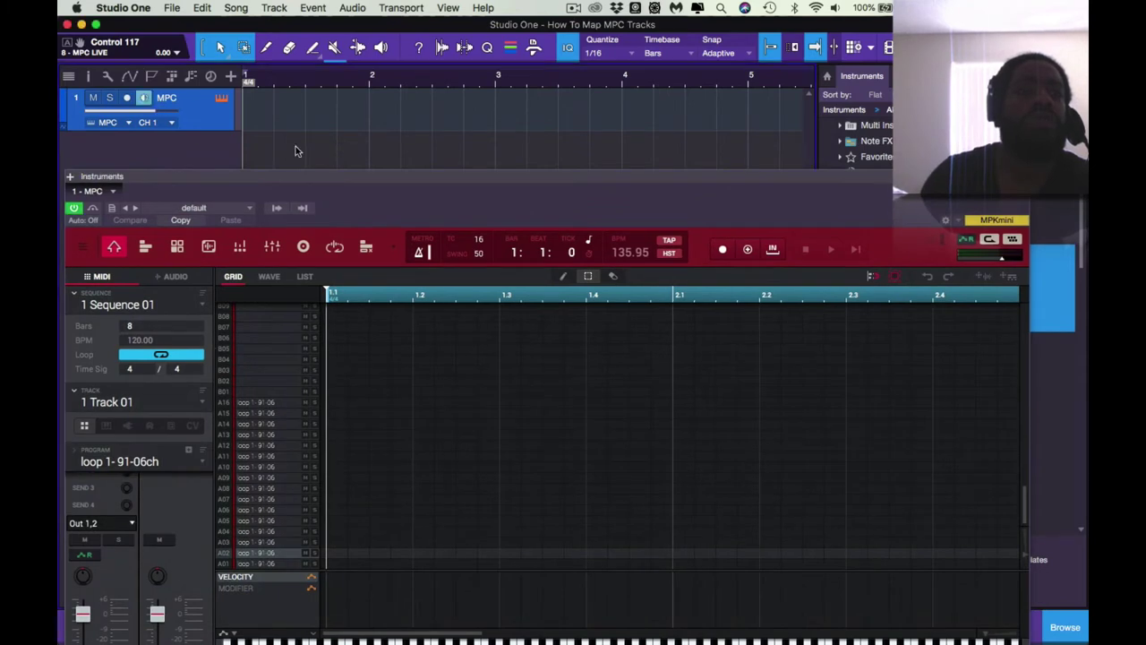
double_click(356, 184)
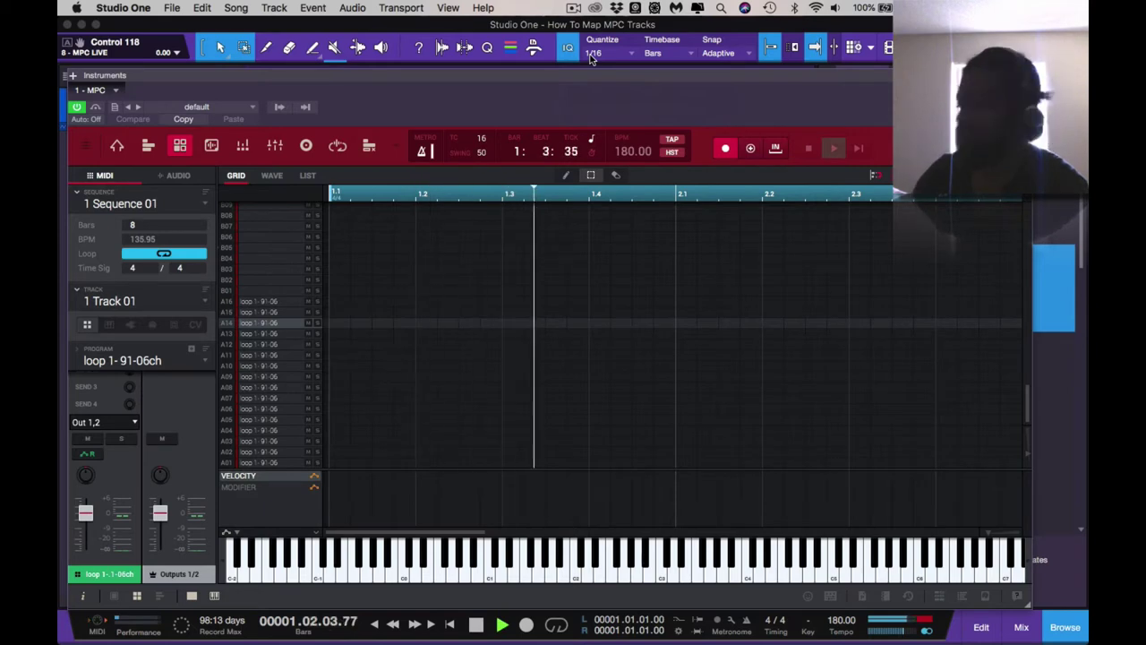
Nudge the last five slice notes slightly earlier and the A02 note slightly later onto the grid, and stop playback.
key(space)
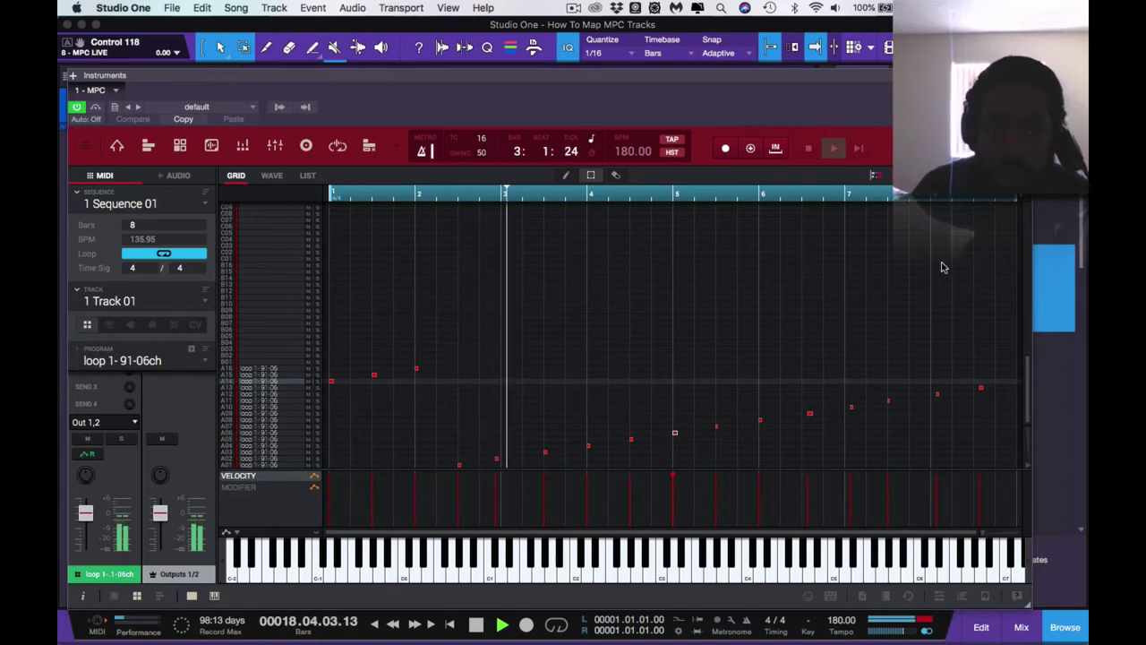
drag(993, 370, 804, 429)
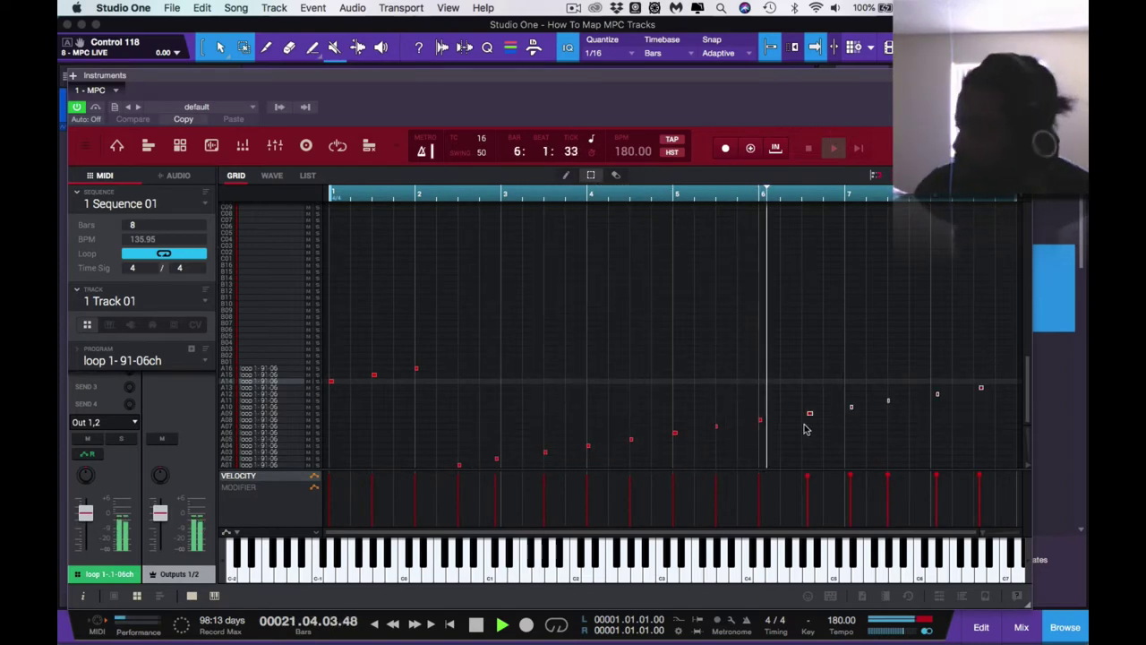
key(Left)
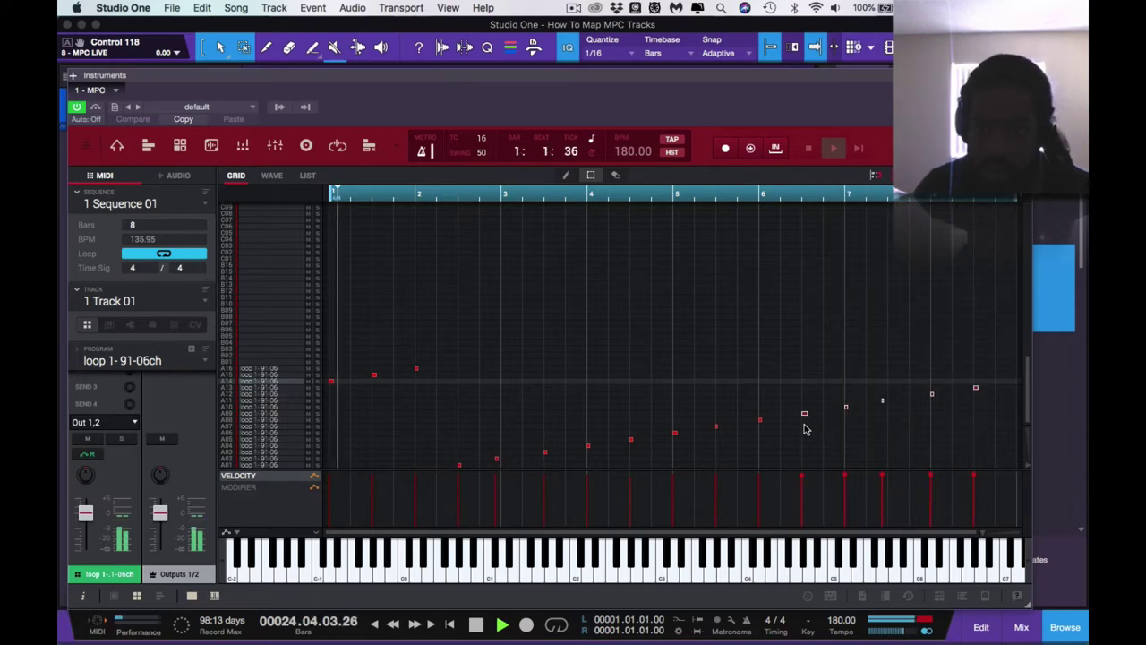
key(space)
key(Right)
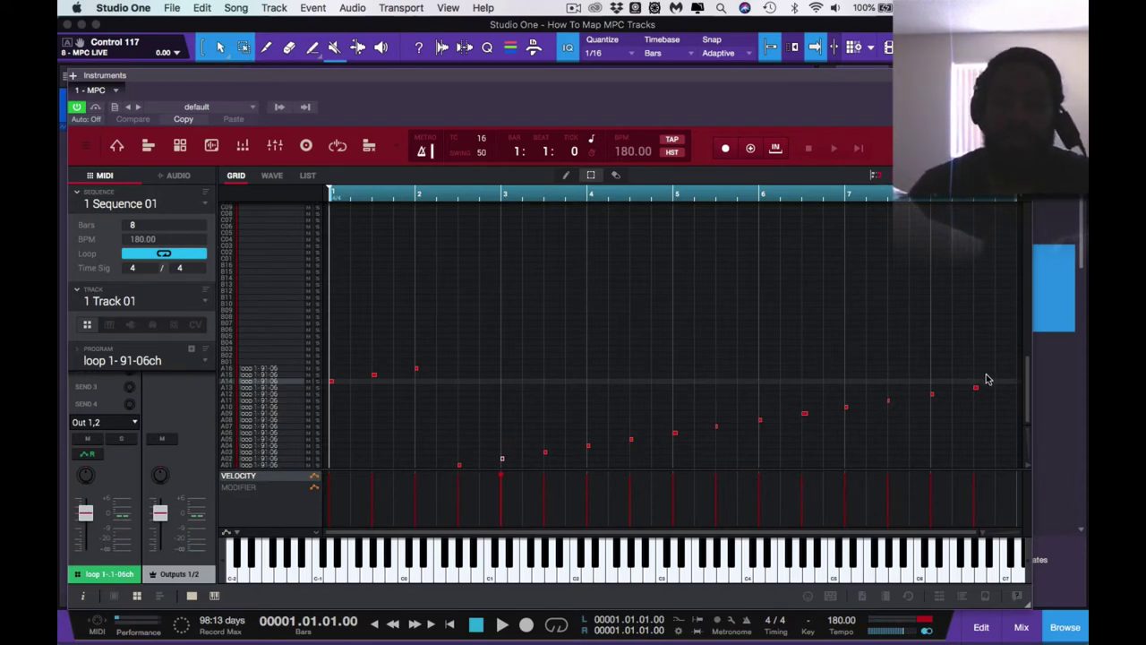
Select all slice notes from A01 through A13 and shift them earlier so that A01 starts at bar 1.
drag(988, 380, 457, 484)
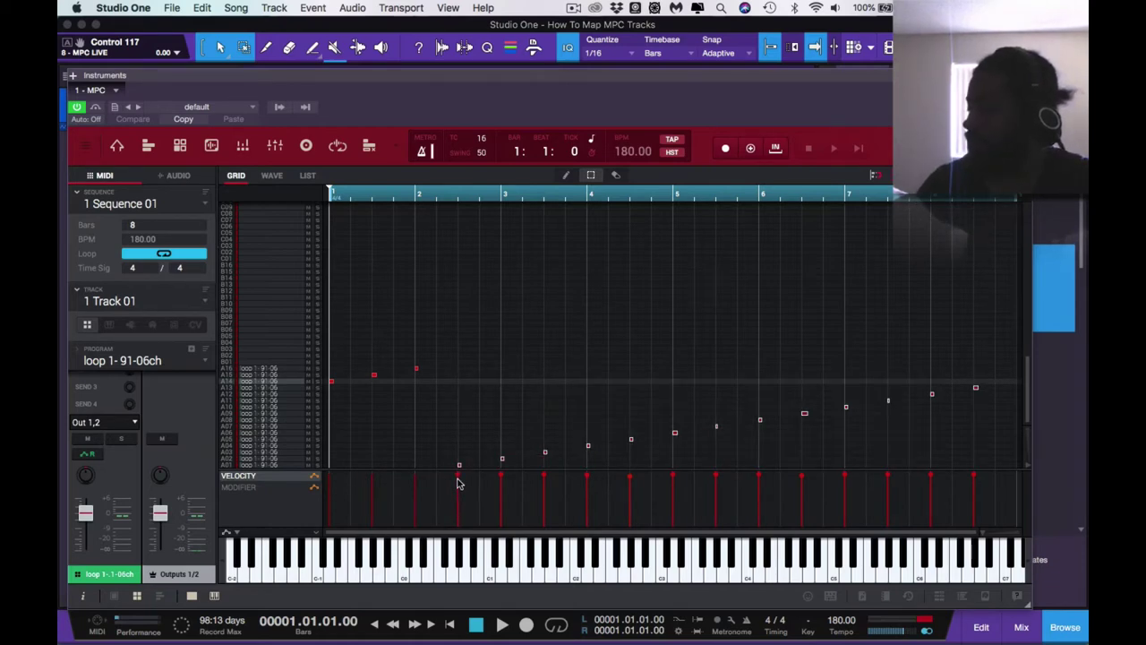
key(Left)
key(Left)
key(Left)
key(Left)
key(Left)
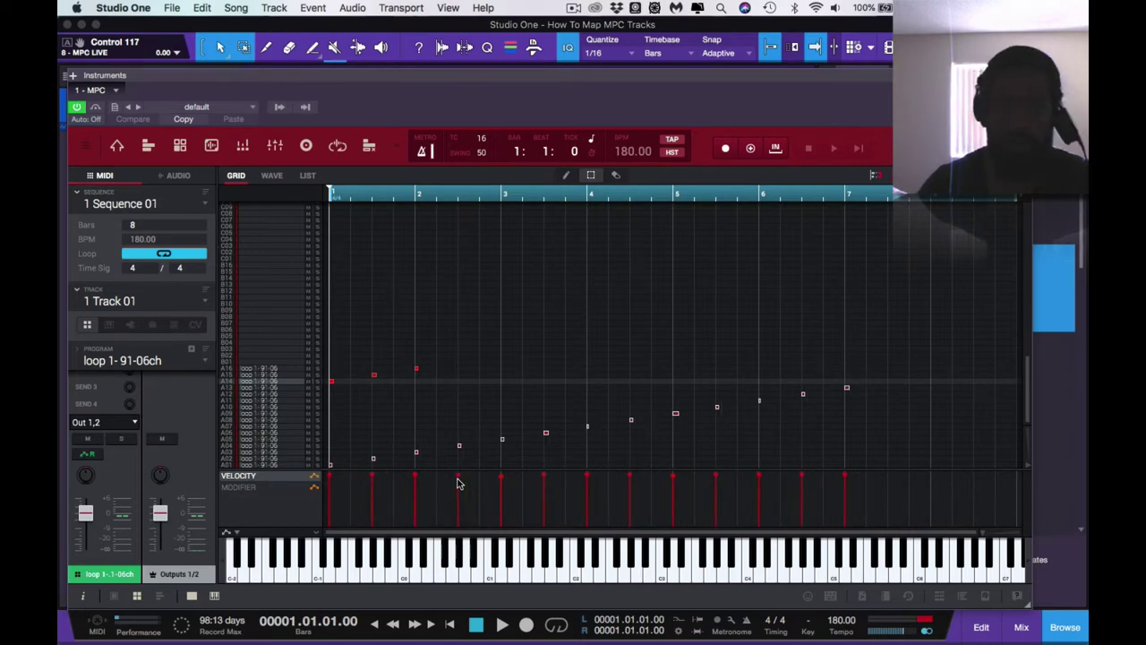
Move the A14, A15 and A16 notes behind the A13 note at the end of the sequence and play it back.
drag(440, 362, 314, 403)
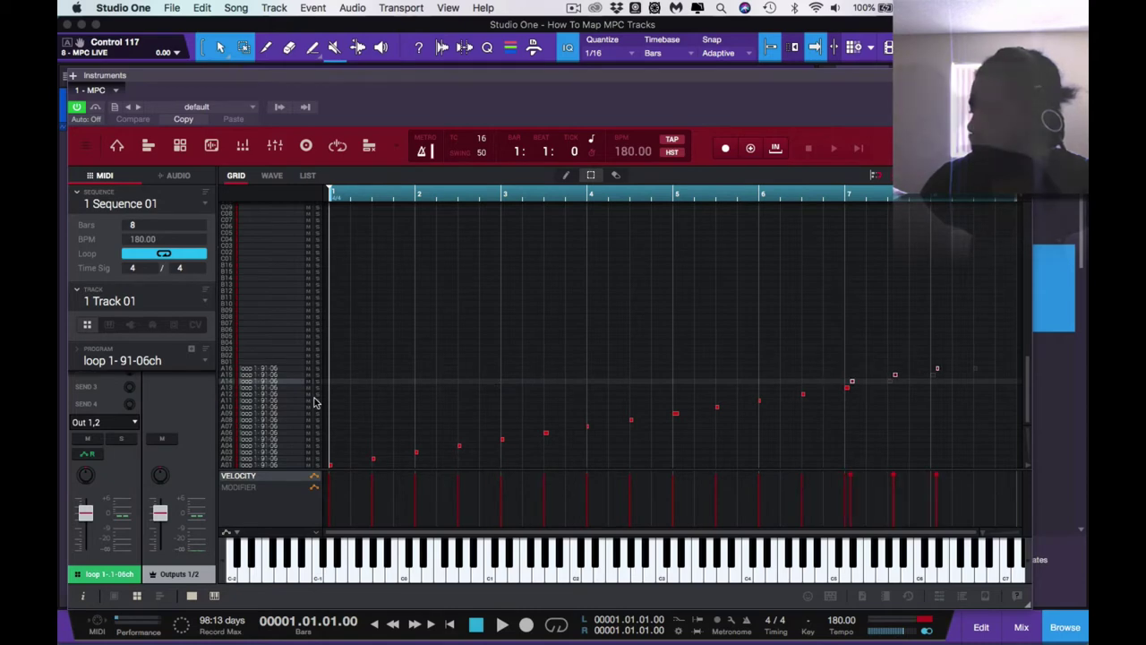
key(space)
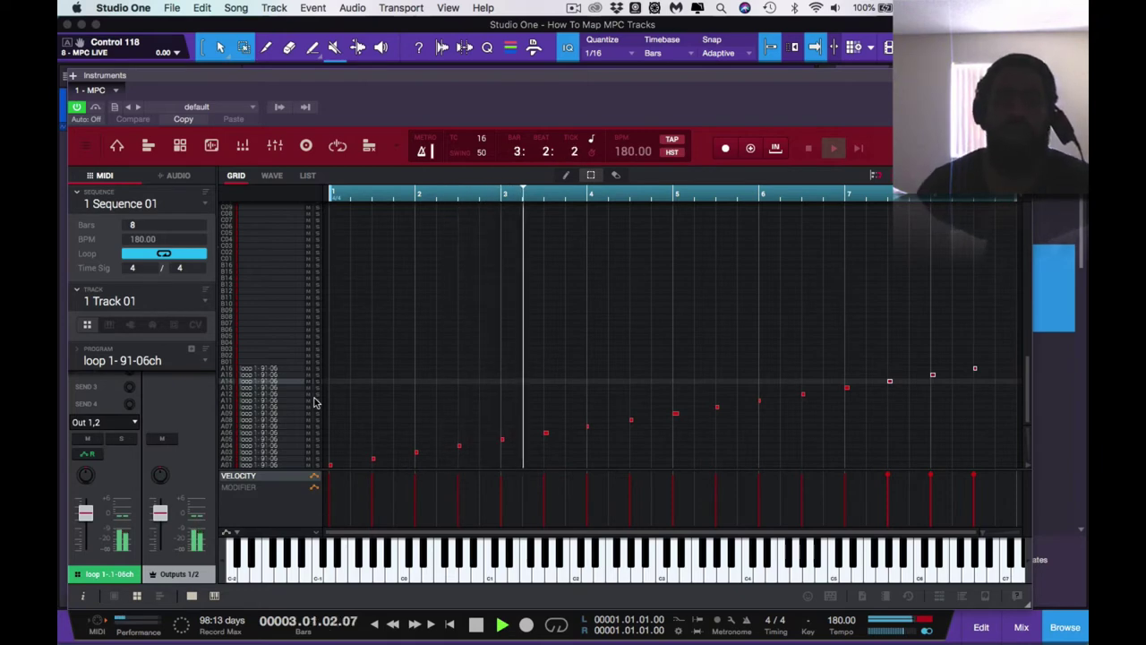
Rename Track 01 of the MPC sequence as Loop and stop playback.
double_click(130, 302)
text(Loop)
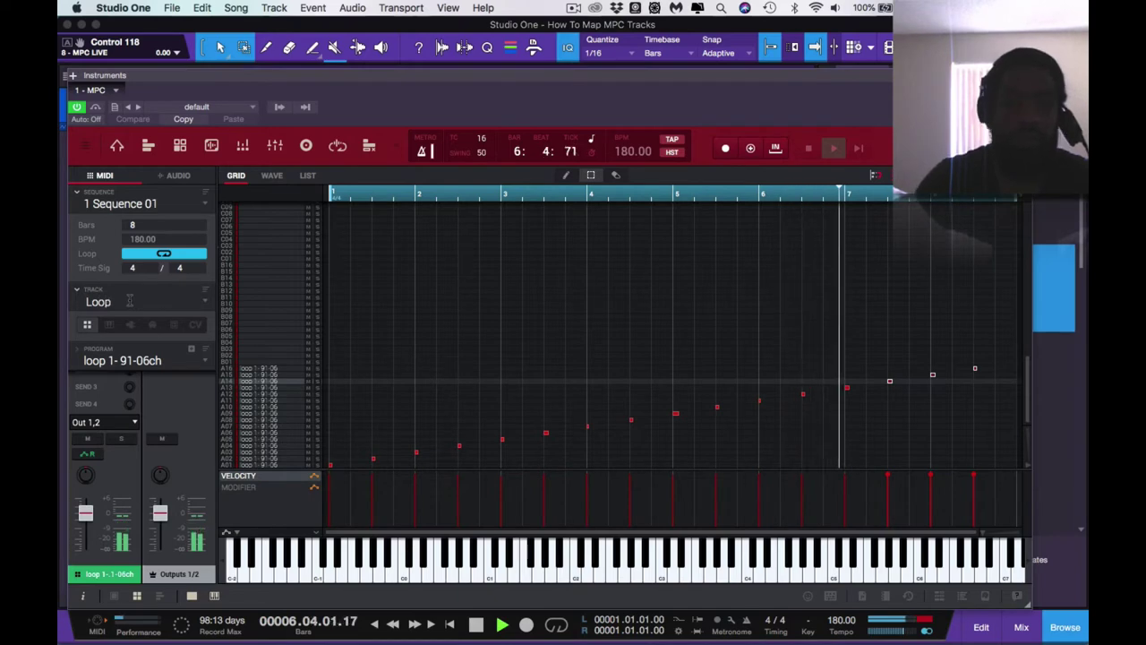
key(Return)
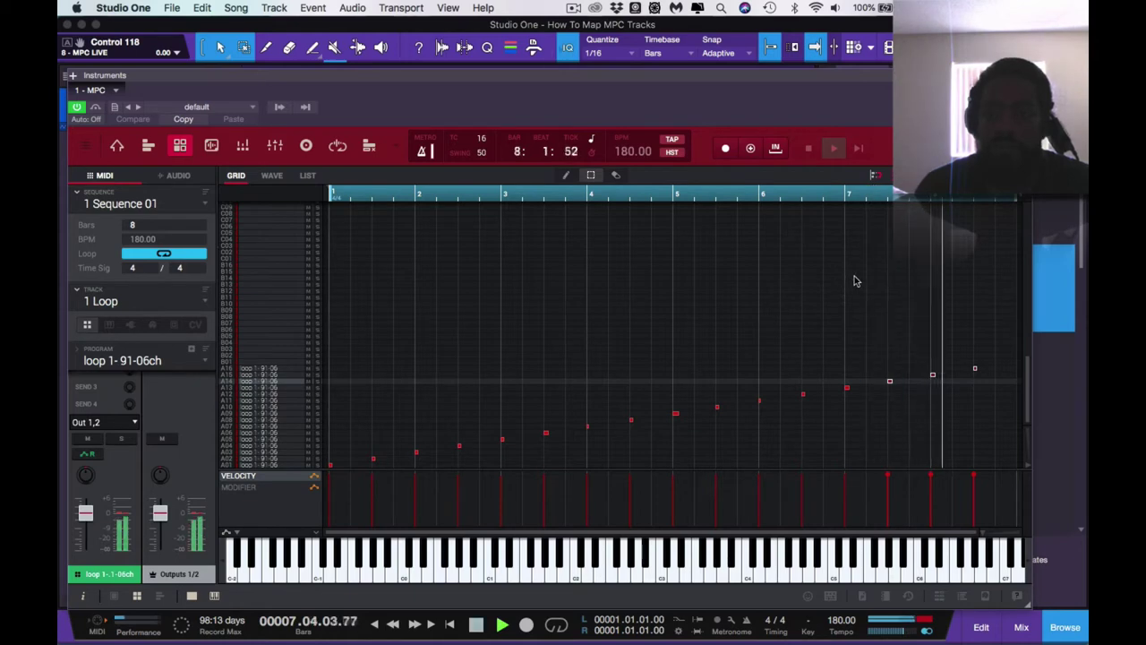
key(space)
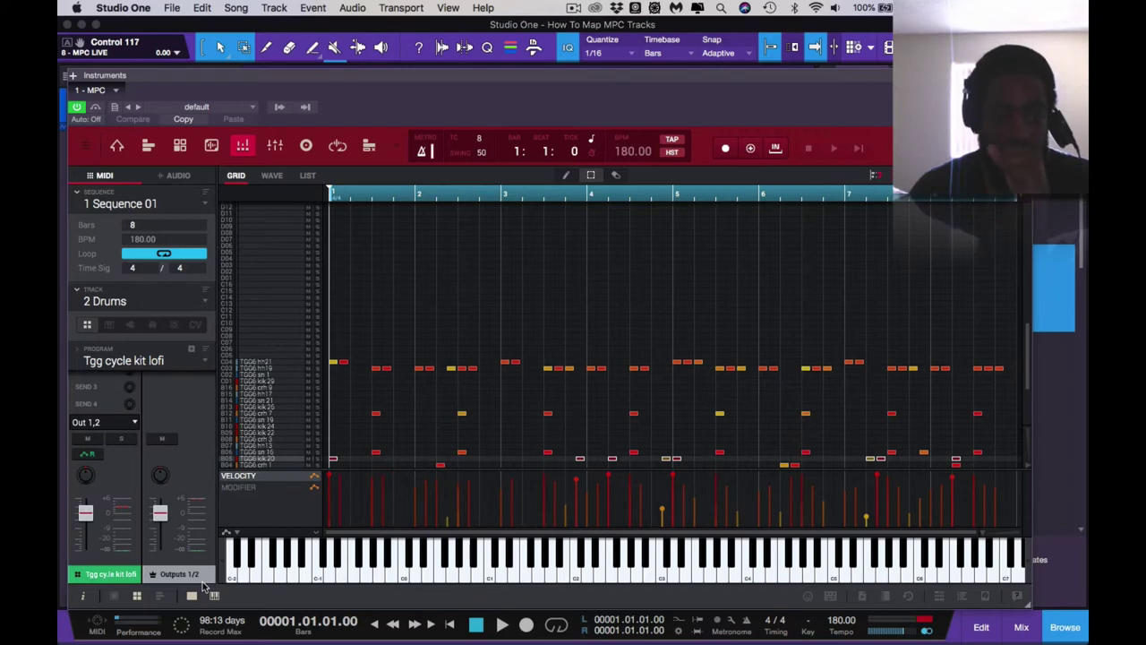
Show the pad mixer below the drum grid with each pad's sample names, and enlarge the mixer area.
click(192, 597)
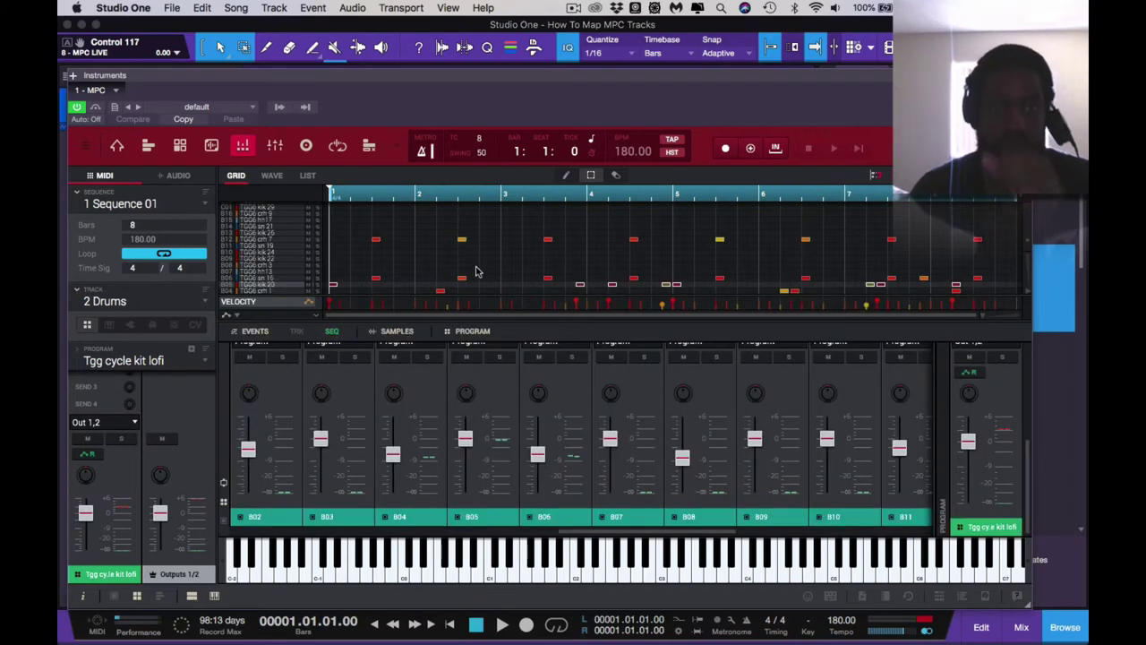
drag(518, 319, 515, 275)
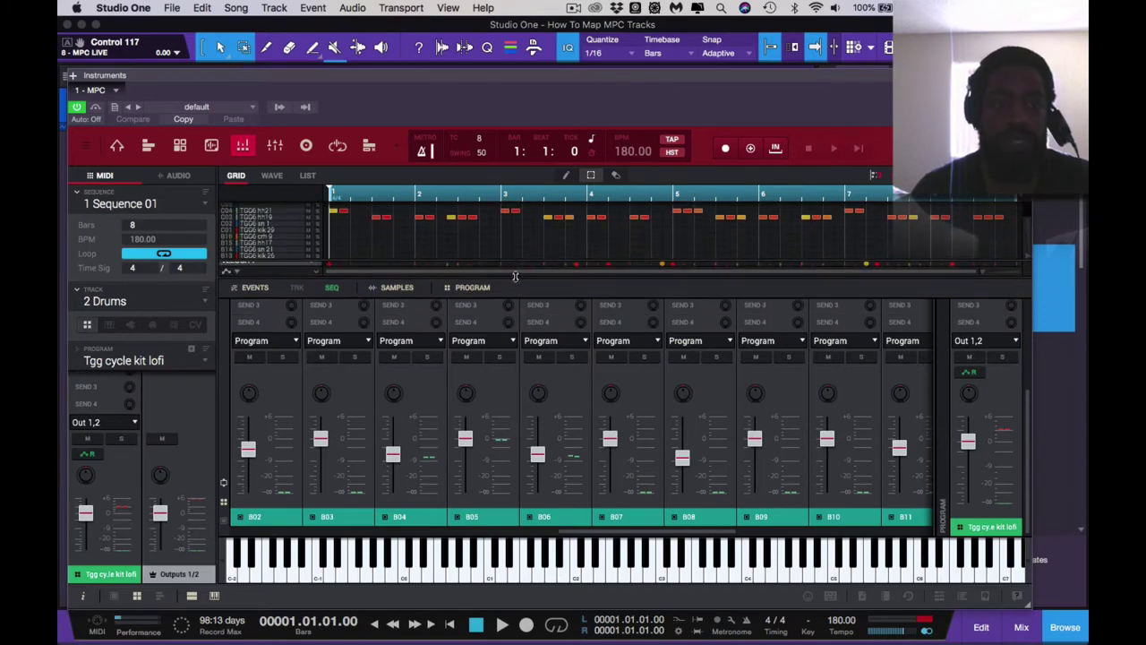
click(219, 519)
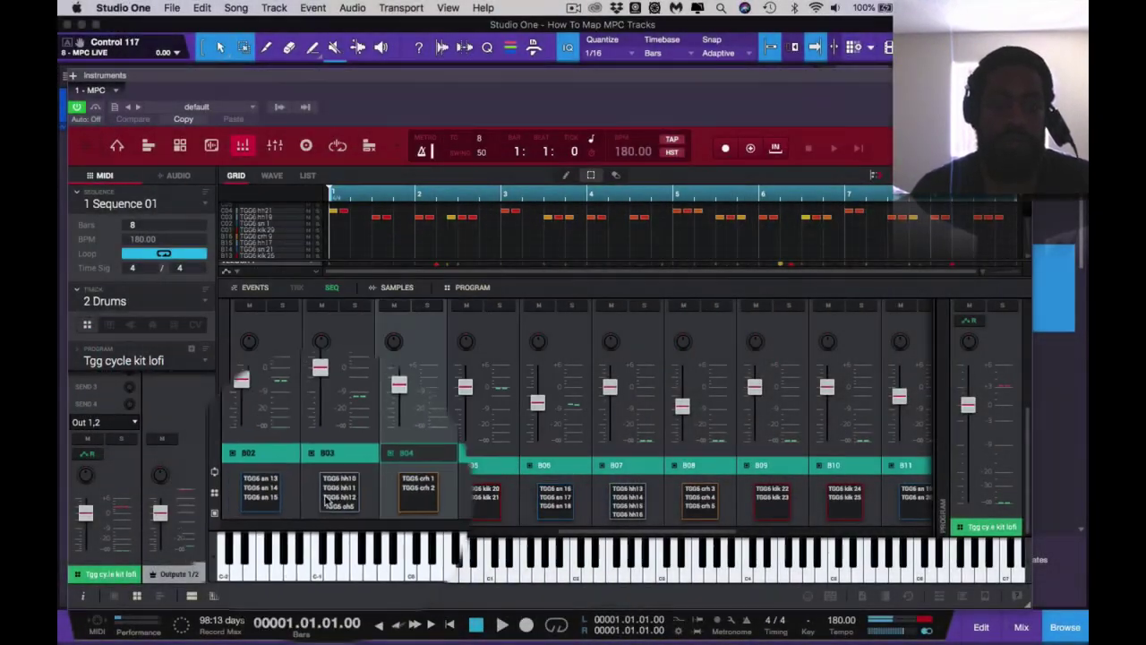
click(320, 324)
drag(562, 276, 562, 231)
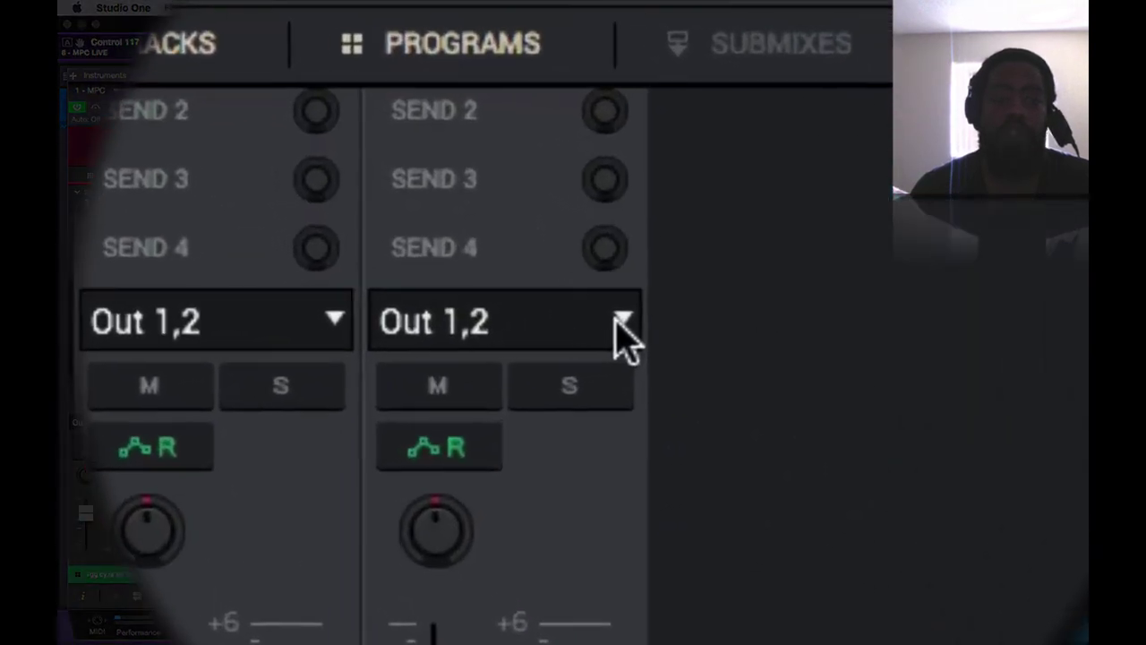
Examine the available stereo outputs for the drum kit program's output routing in the channel mixer.
click(614, 317)
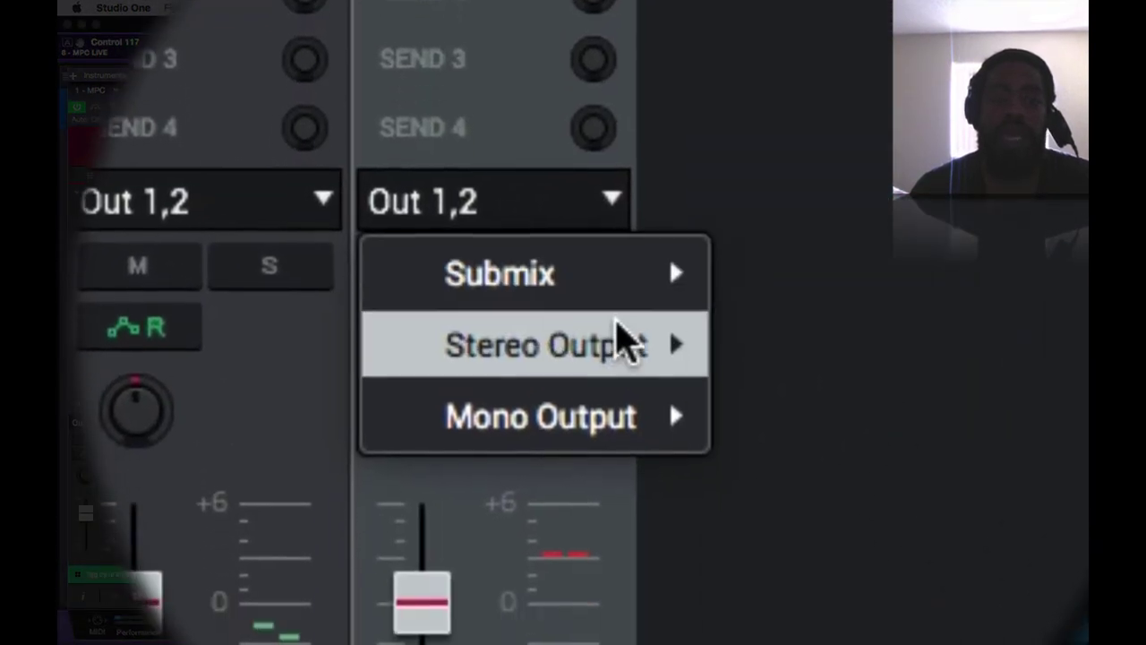
mouse_move(632, 465)
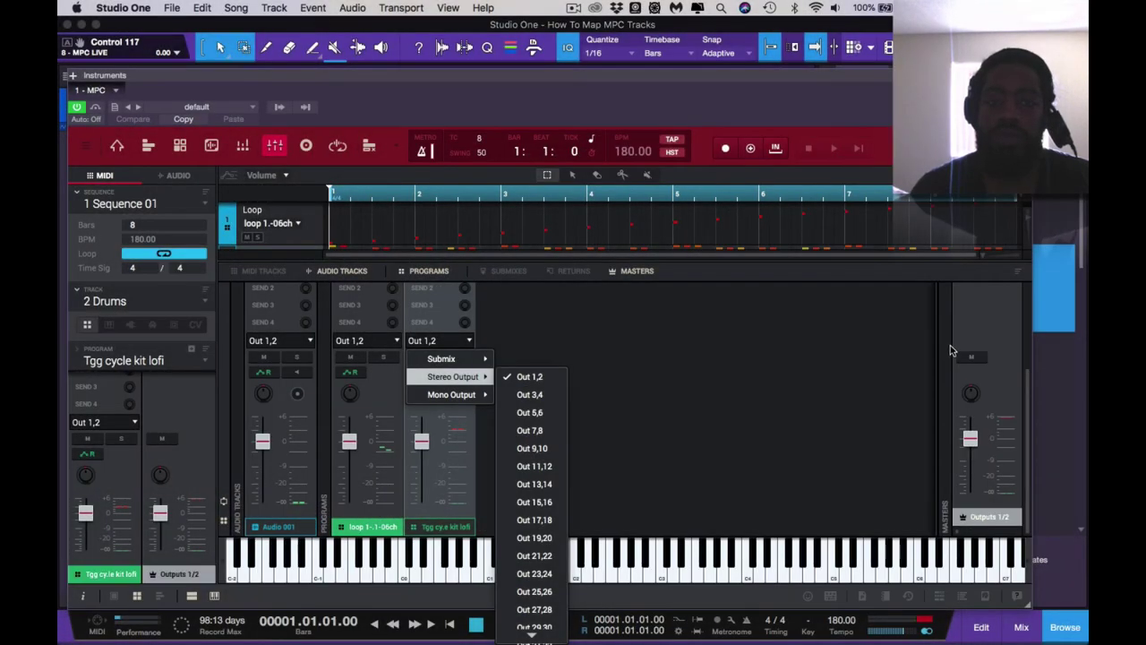
click(992, 382)
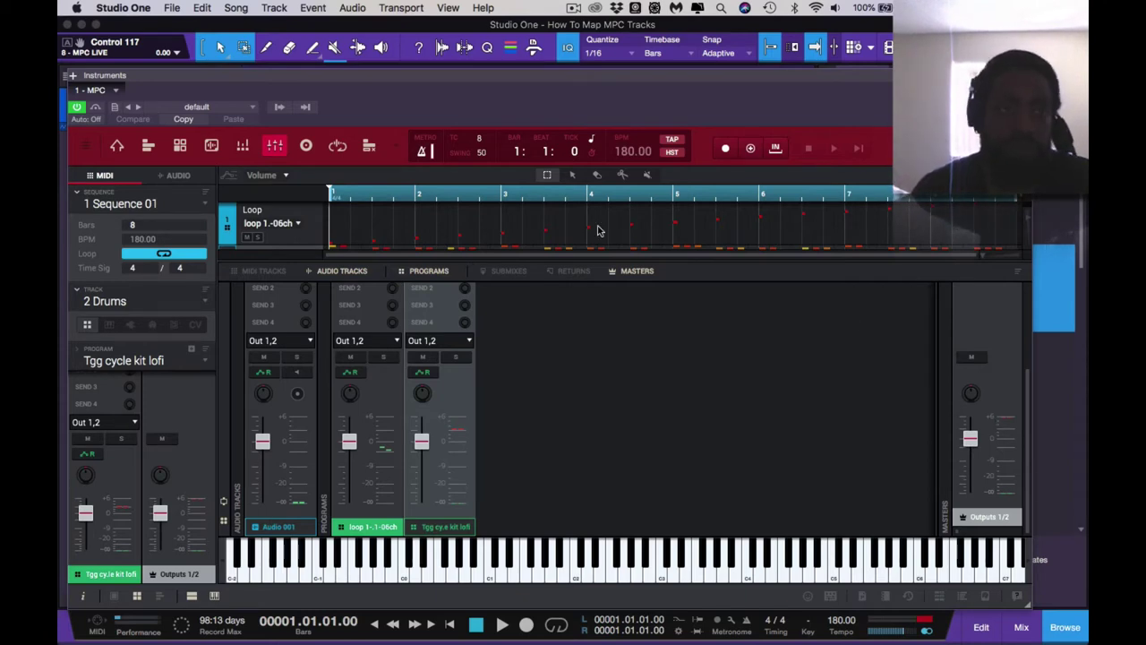
During playback, route drum pad B04 to stereo output Out 3,4 and pad C04 to Out 11,12 in the pad mixer.
click(245, 147)
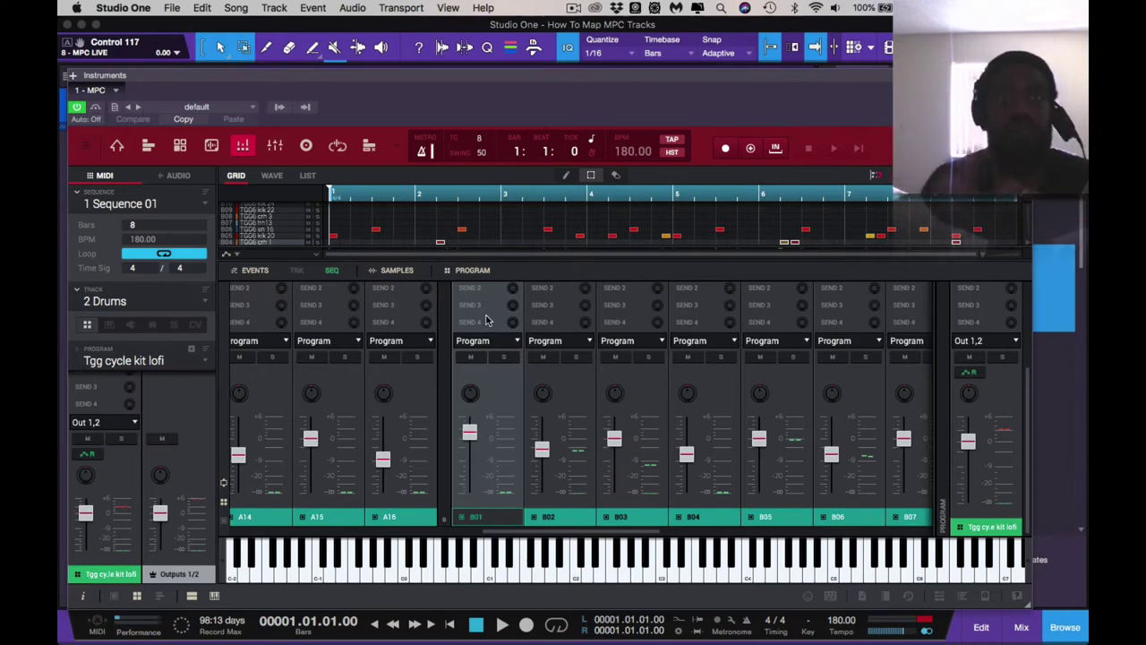
key(space)
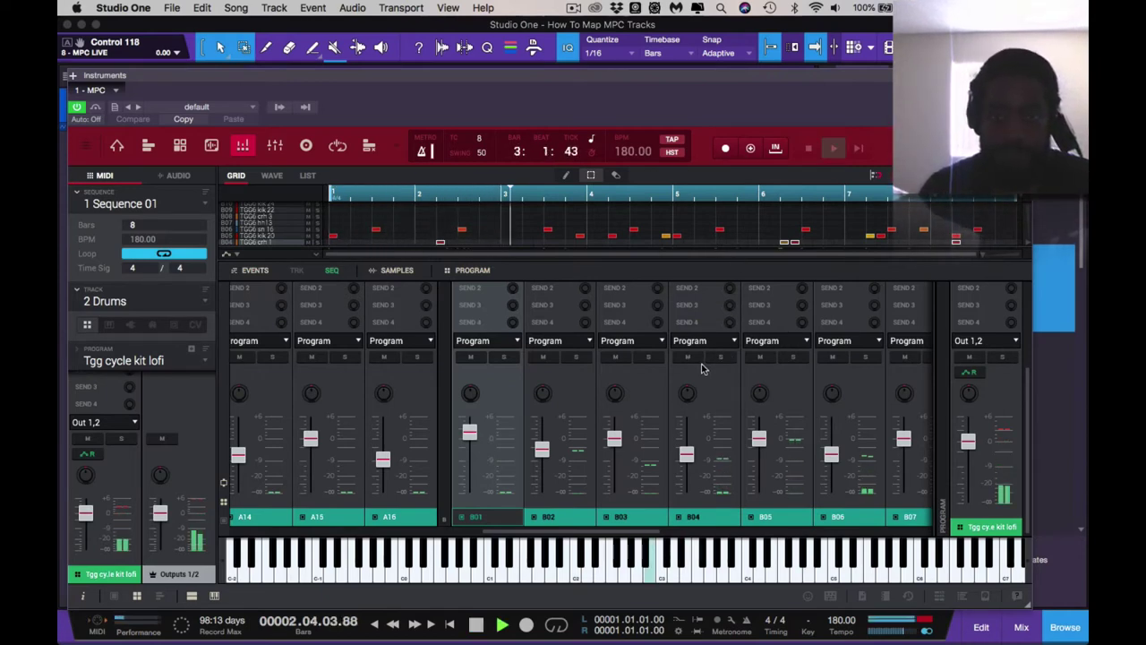
scroll(702, 368, left, 2)
scroll(701, 365, left, 2)
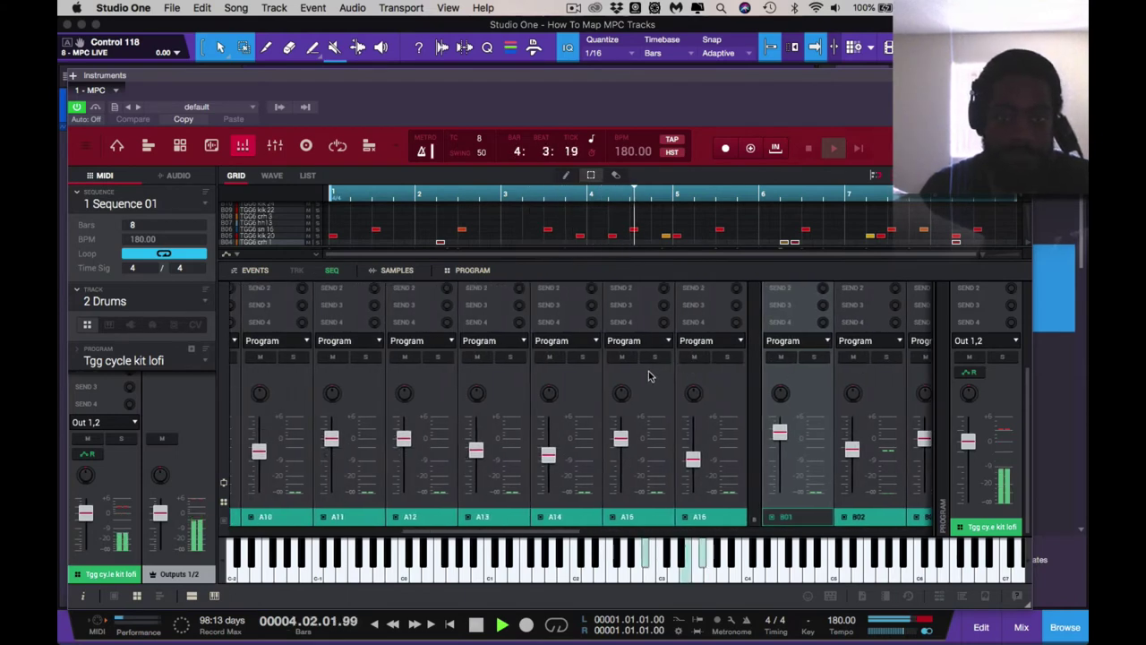
scroll(648, 371, left, 2)
scroll(649, 371, left, 7)
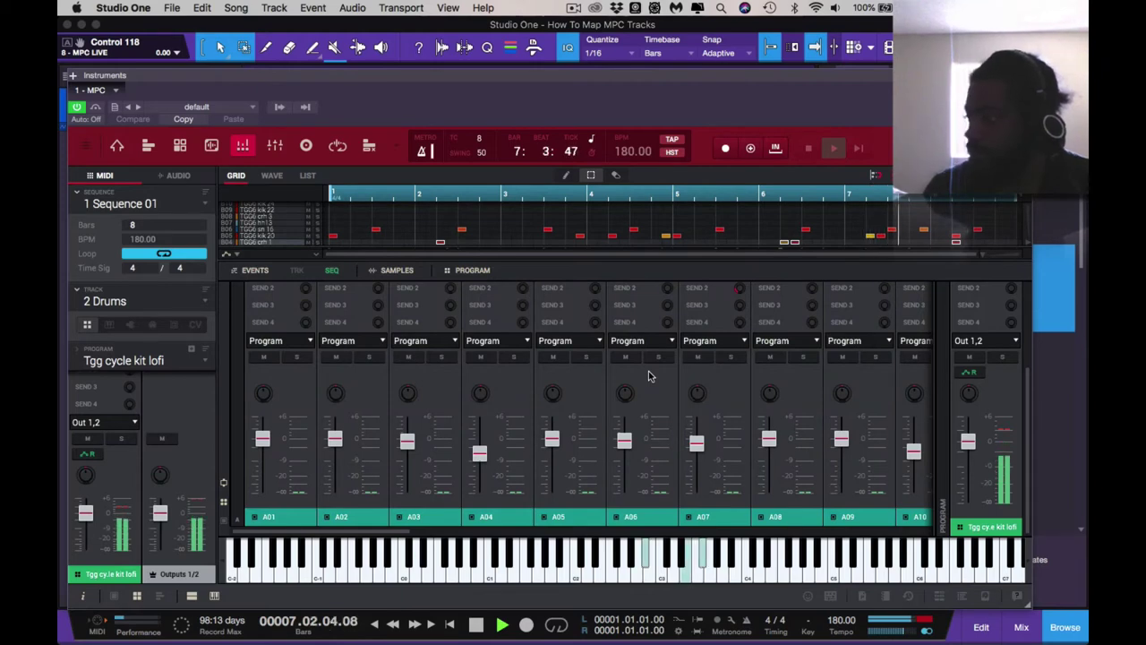
click(501, 341)
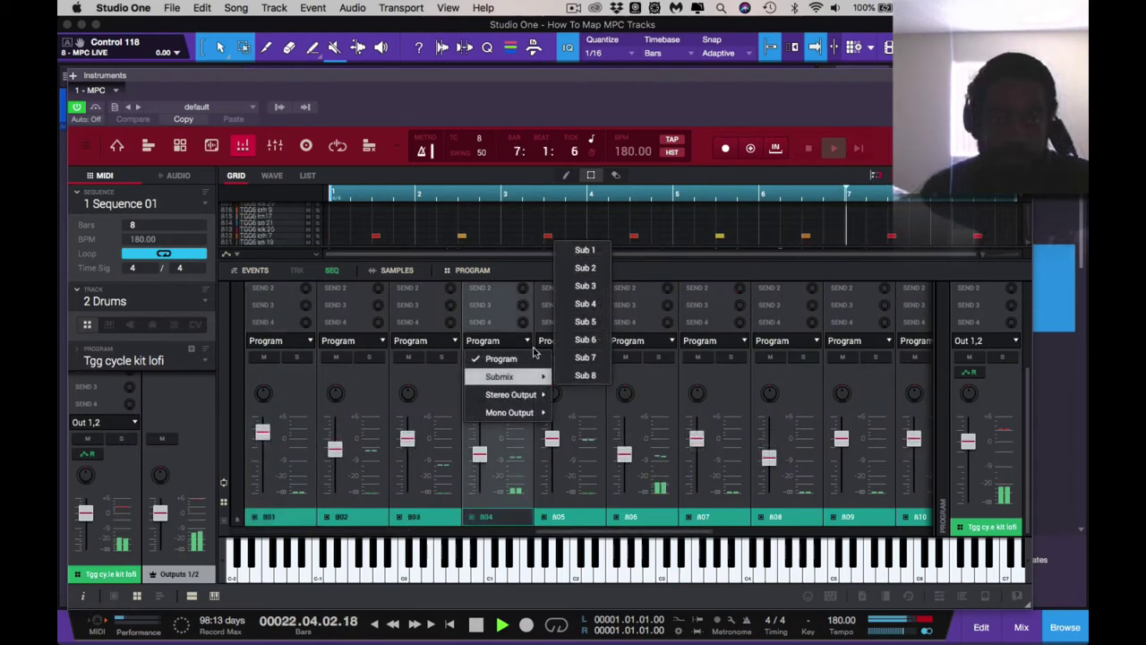
mouse_move(528, 394)
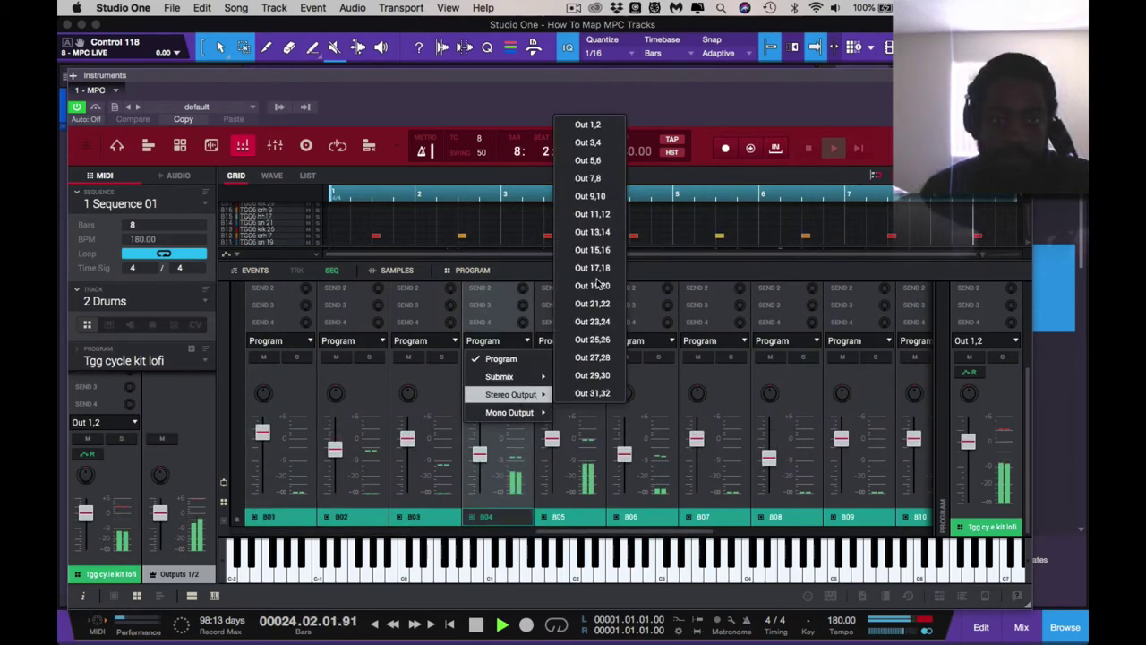
click(593, 144)
mouse_move(842, 394)
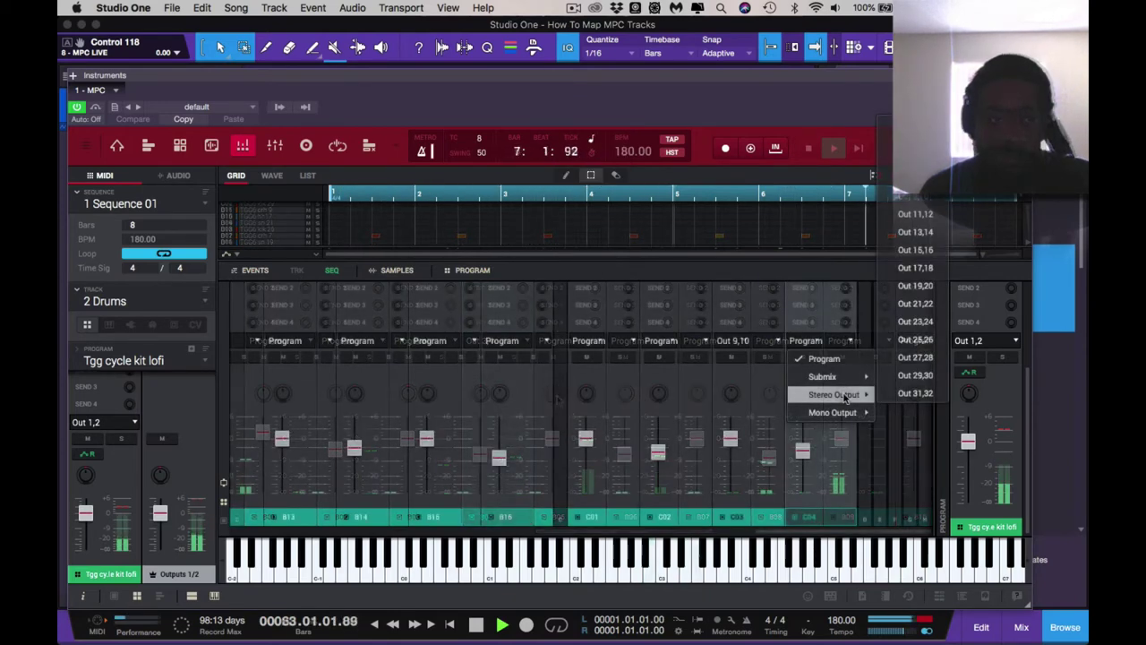
click(926, 213)
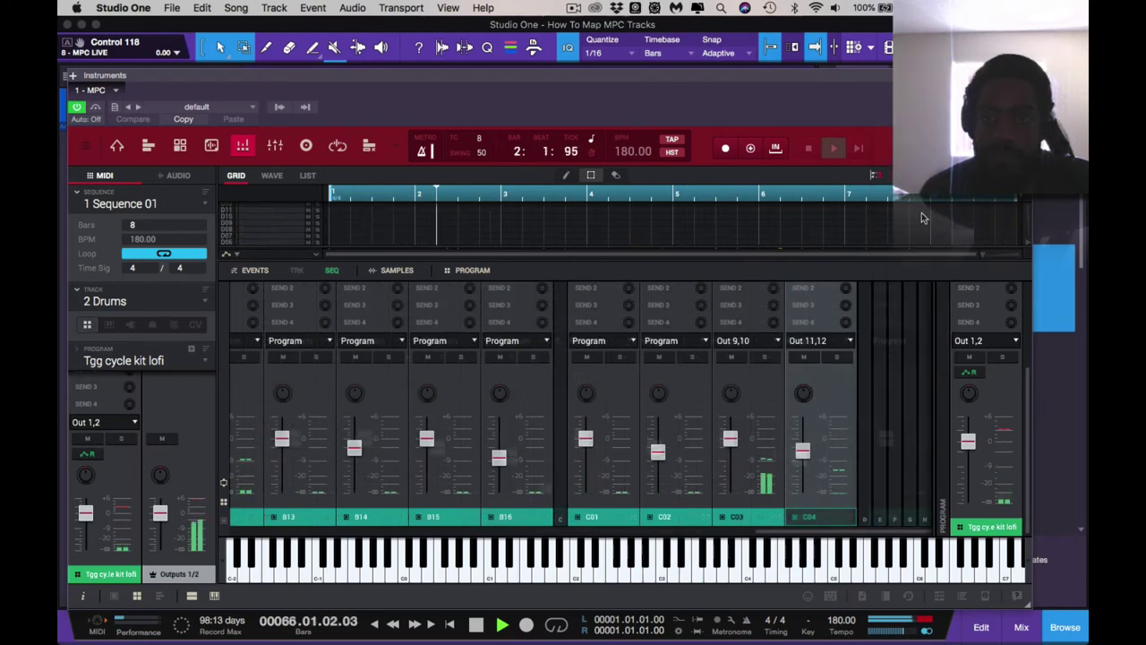
scroll(537, 421, left, 5)
click(536, 340)
mouse_move(558, 396)
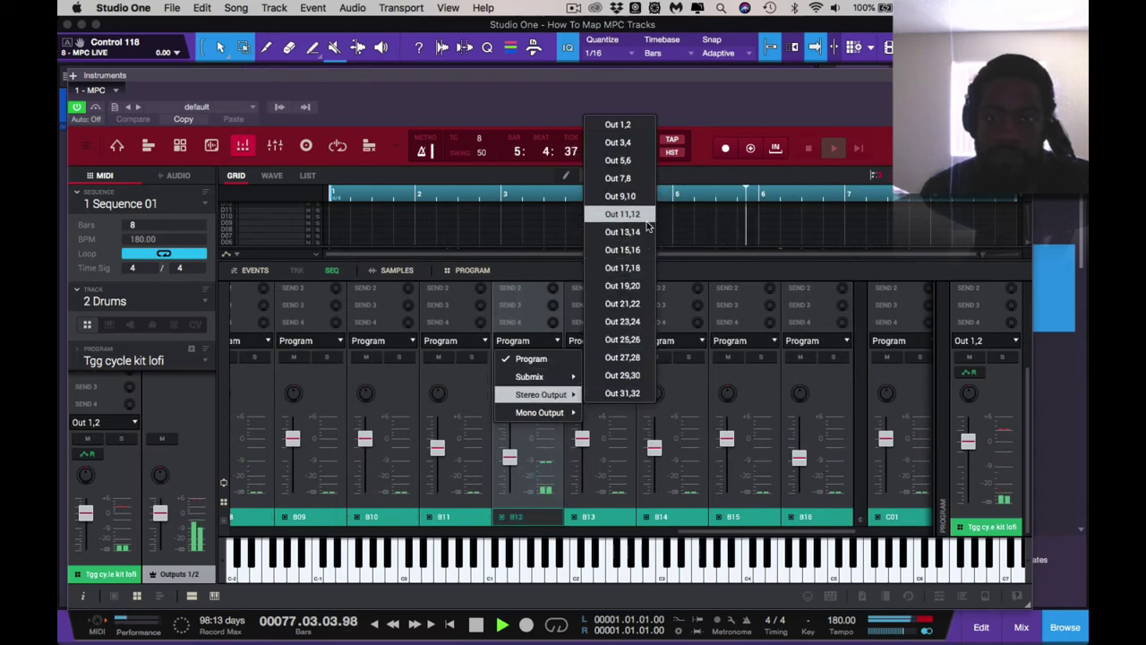
click(752, 373)
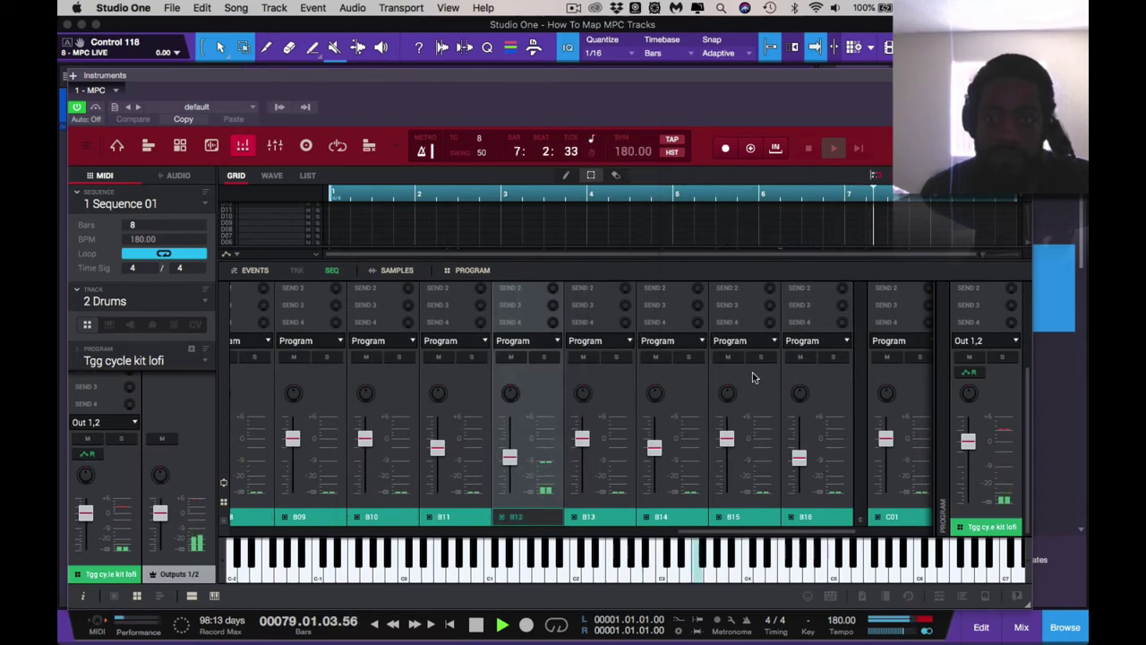
Check the last output assigned to a drum pad and route pad B12 to stereo output Out 13,14.
scroll(752, 373, right, 4)
scroll(752, 375, left, 6)
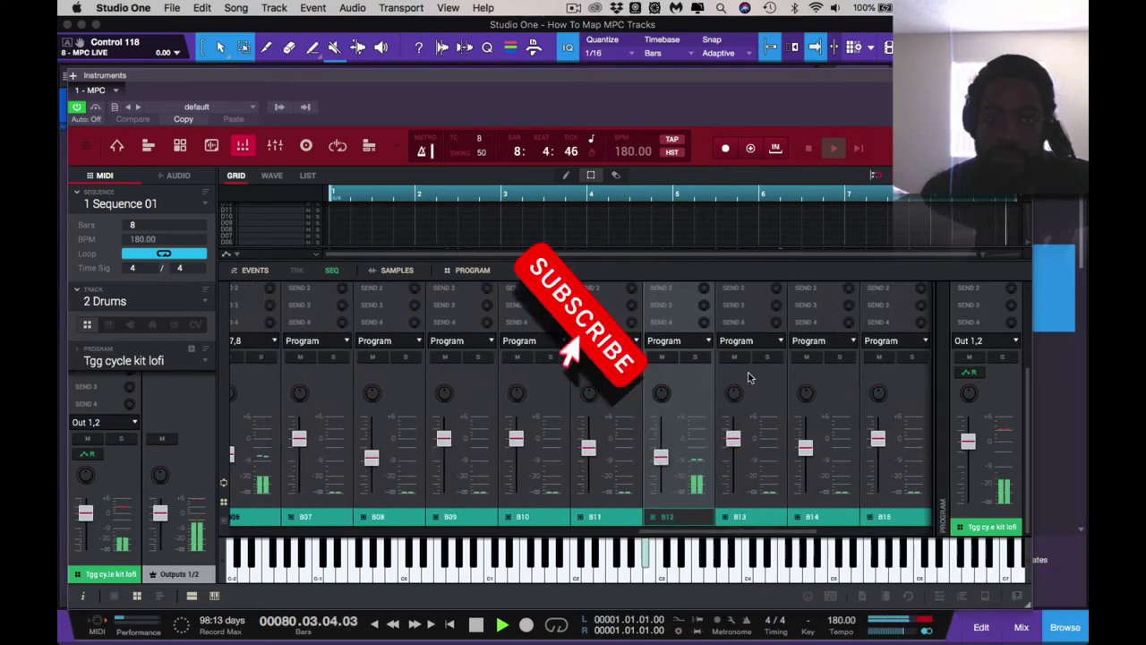
click(707, 341)
mouse_move(707, 394)
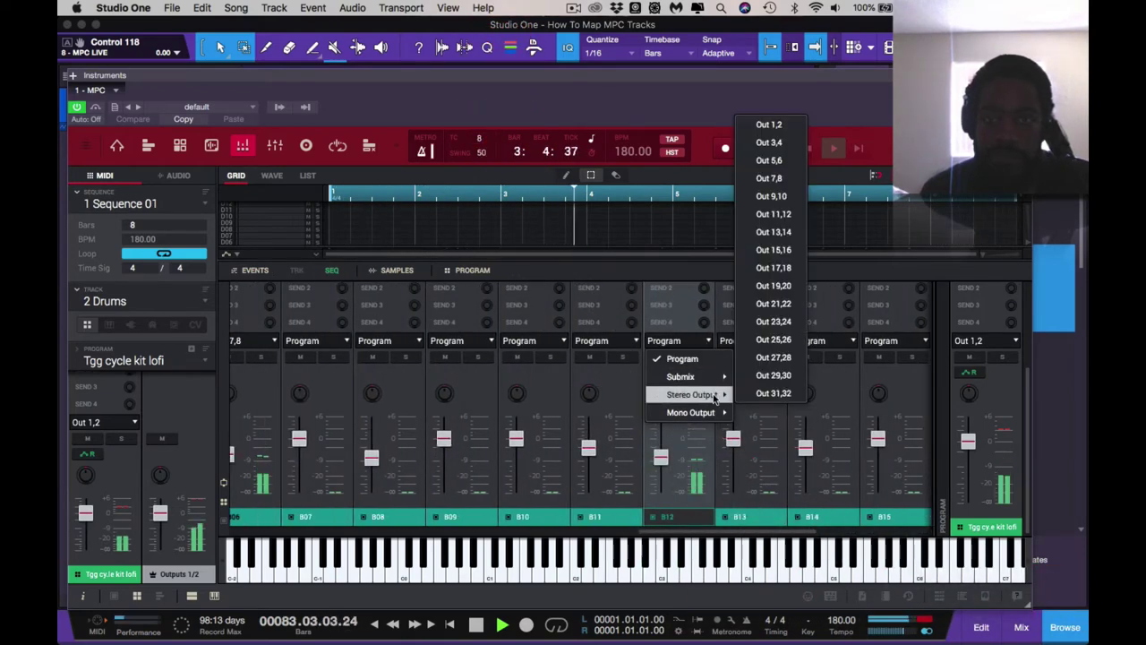
click(792, 232)
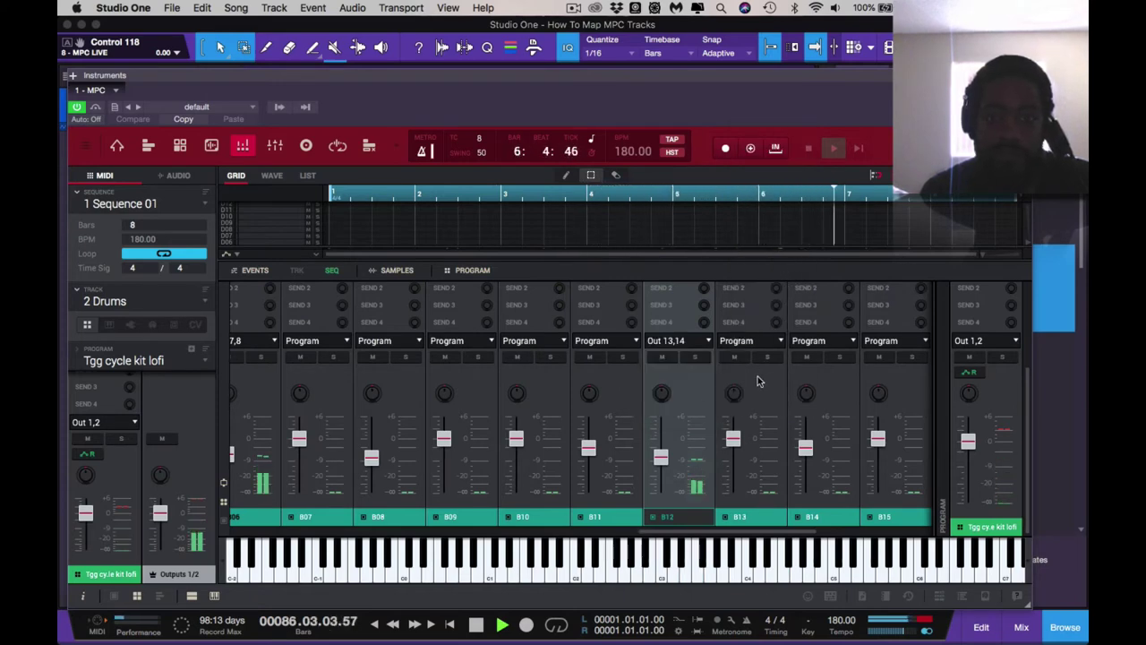
scroll(757, 381, right, 1)
scroll(758, 376, left, 10)
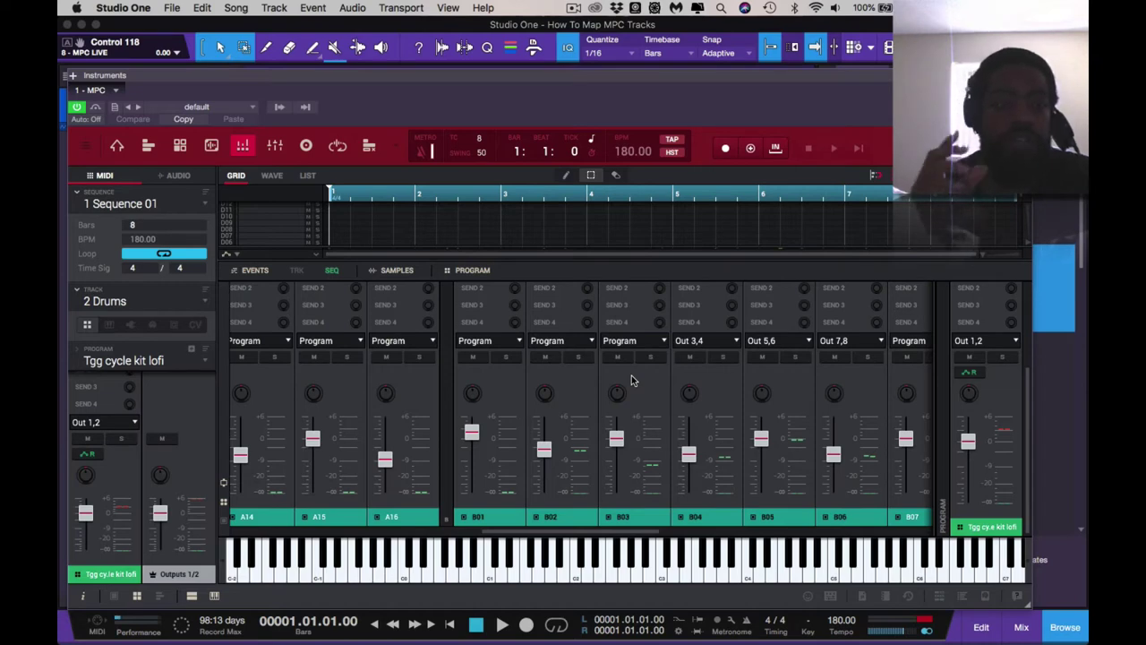
Show the return channels in the channel mixer and play the sequence to check their inserts and signal levels.
click(272, 148)
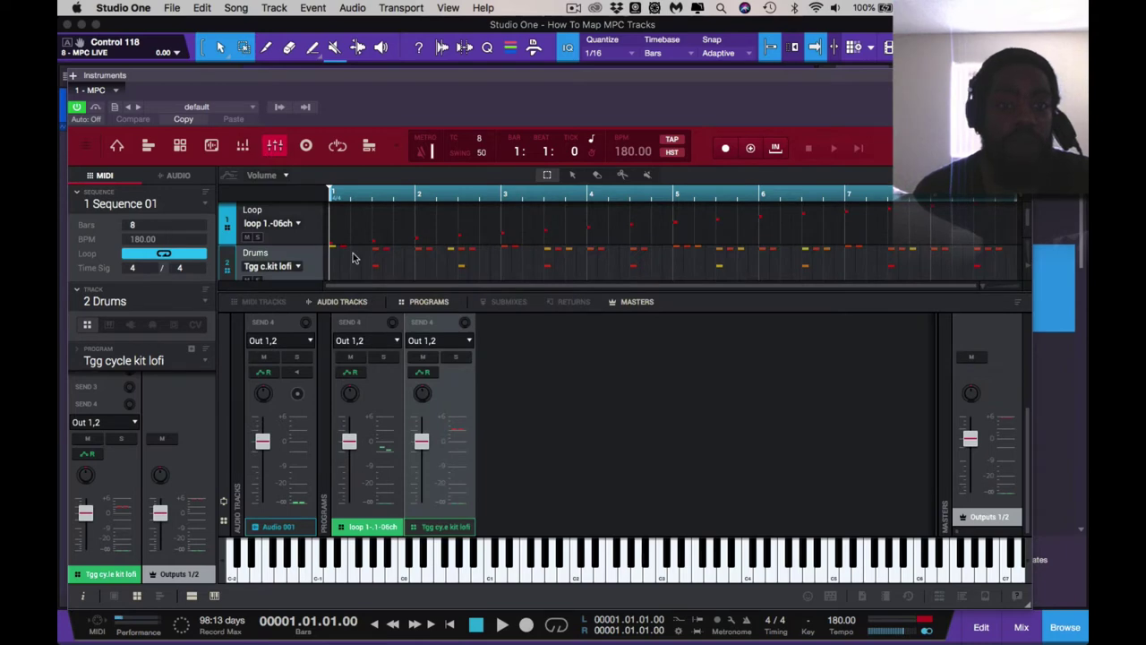
click(569, 302)
key(space)
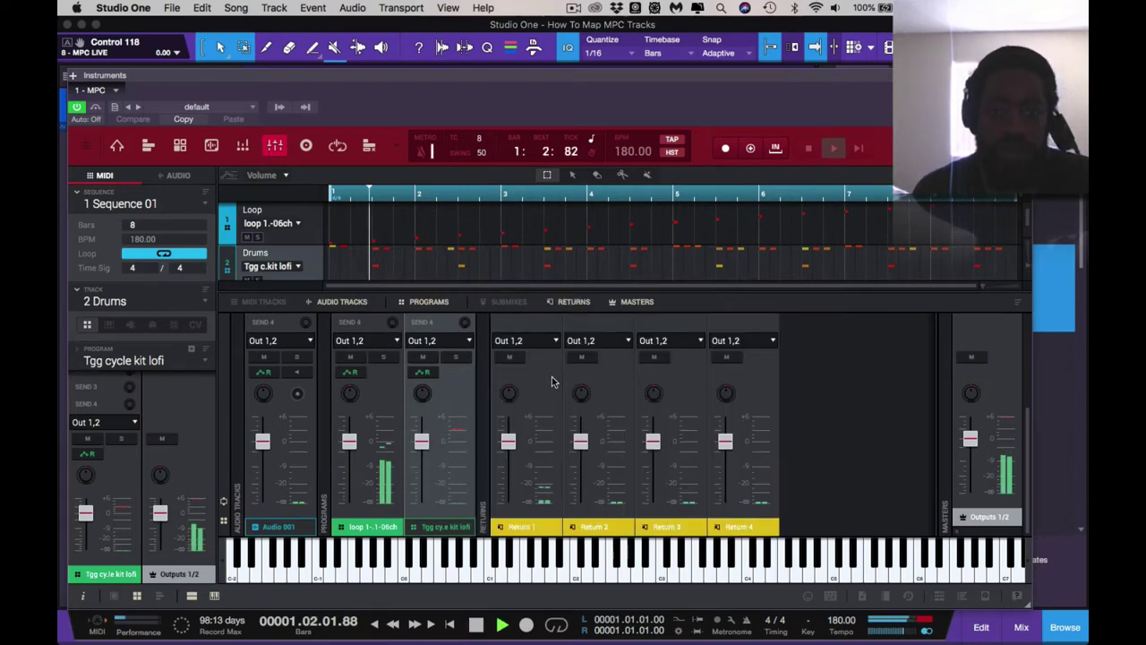
scroll(545, 382, up, 3)
scroll(544, 381, up, 3)
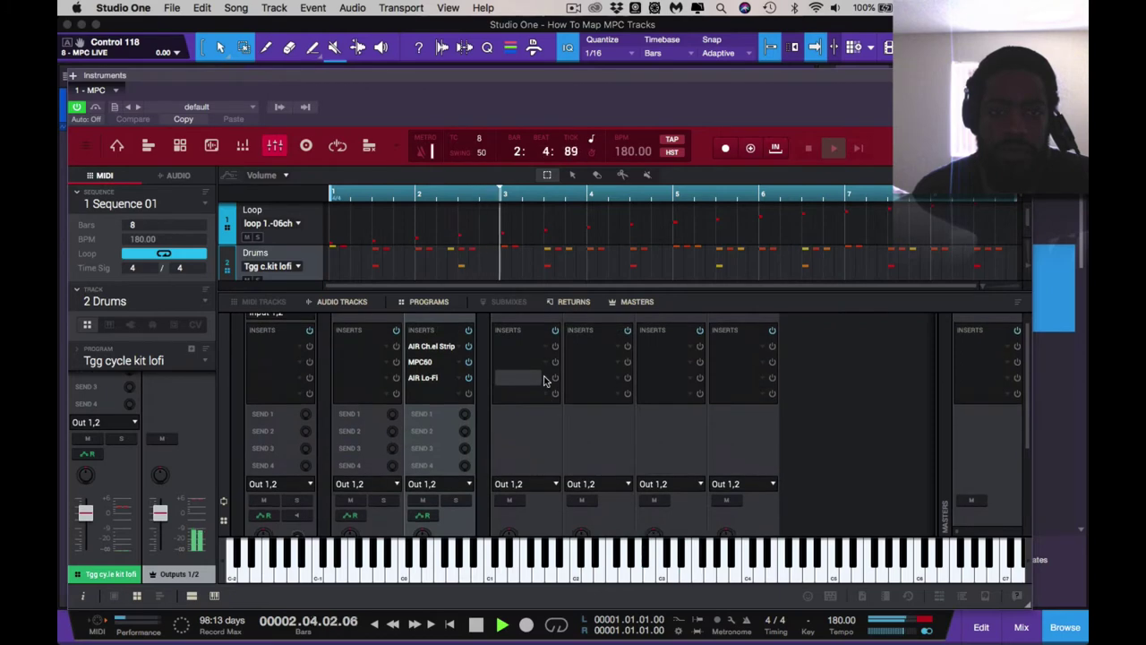
scroll(543, 430, down, 4)
scroll(543, 432, down, 1)
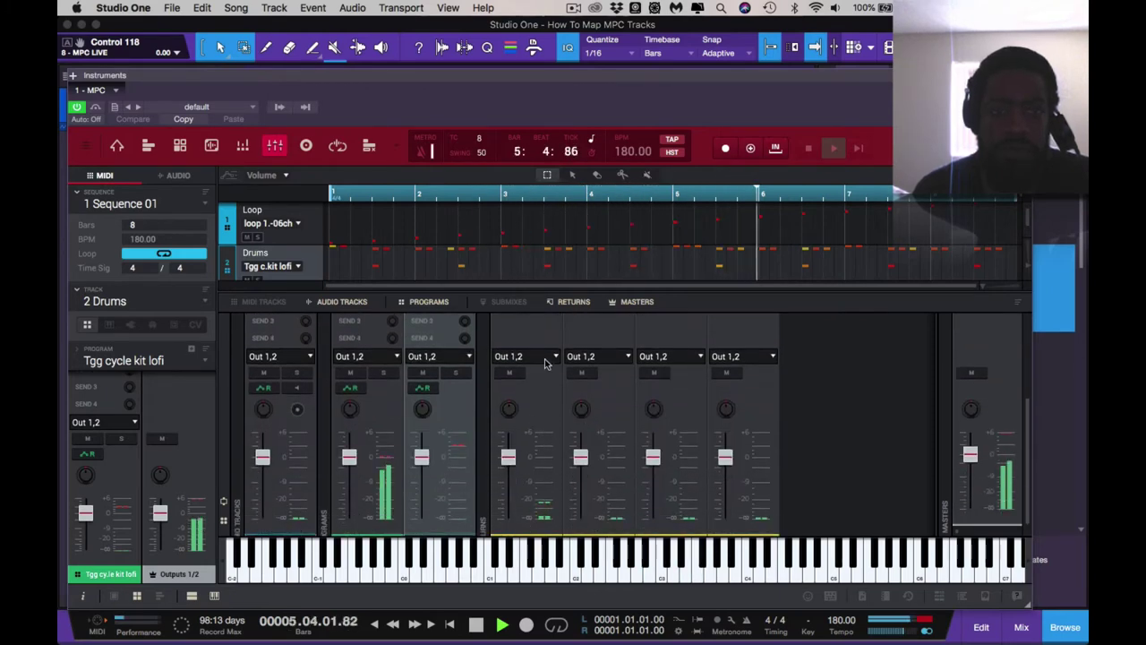
key(space)
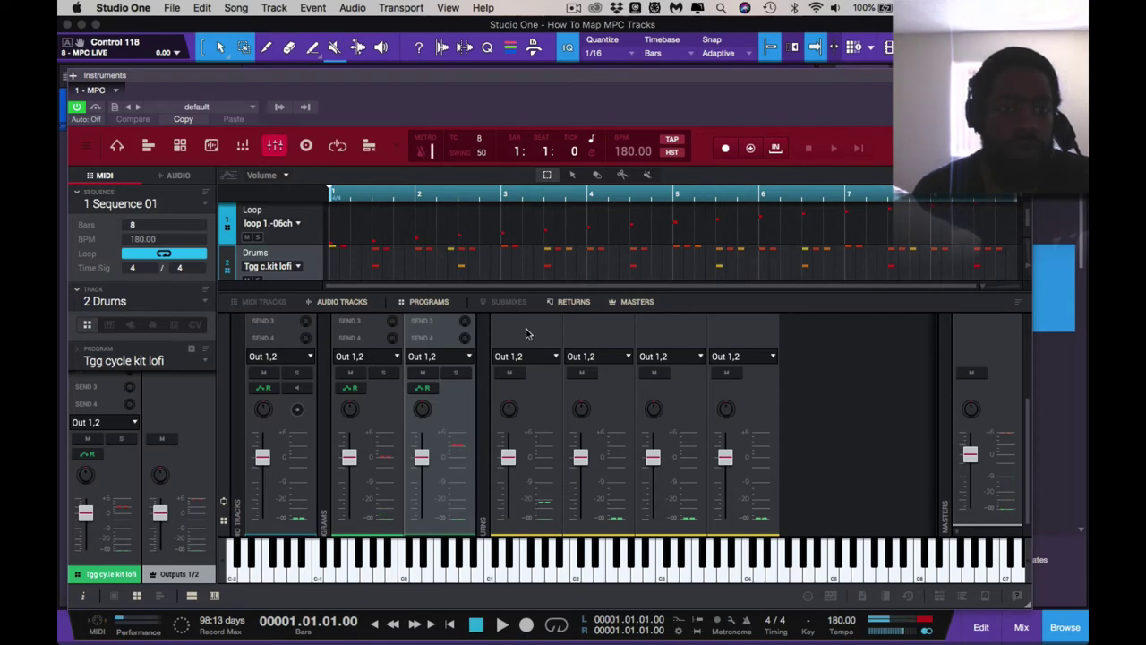
scroll(571, 342, up, 3)
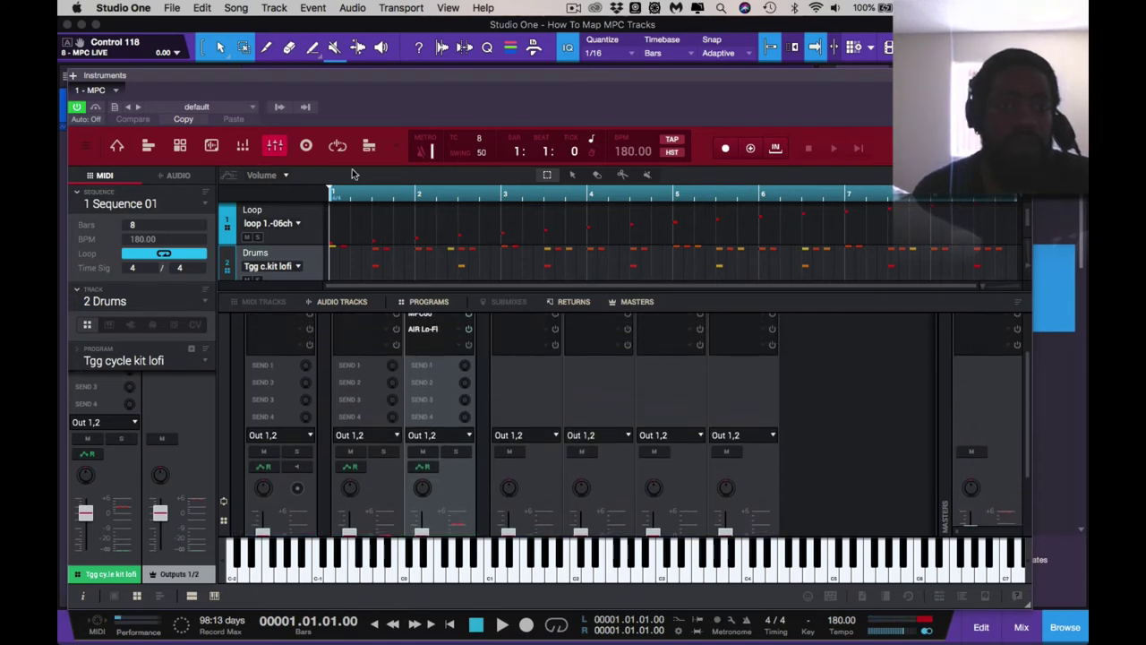
Enlarge the drum pad mixer and examine the send levels of the individual pads.
click(243, 147)
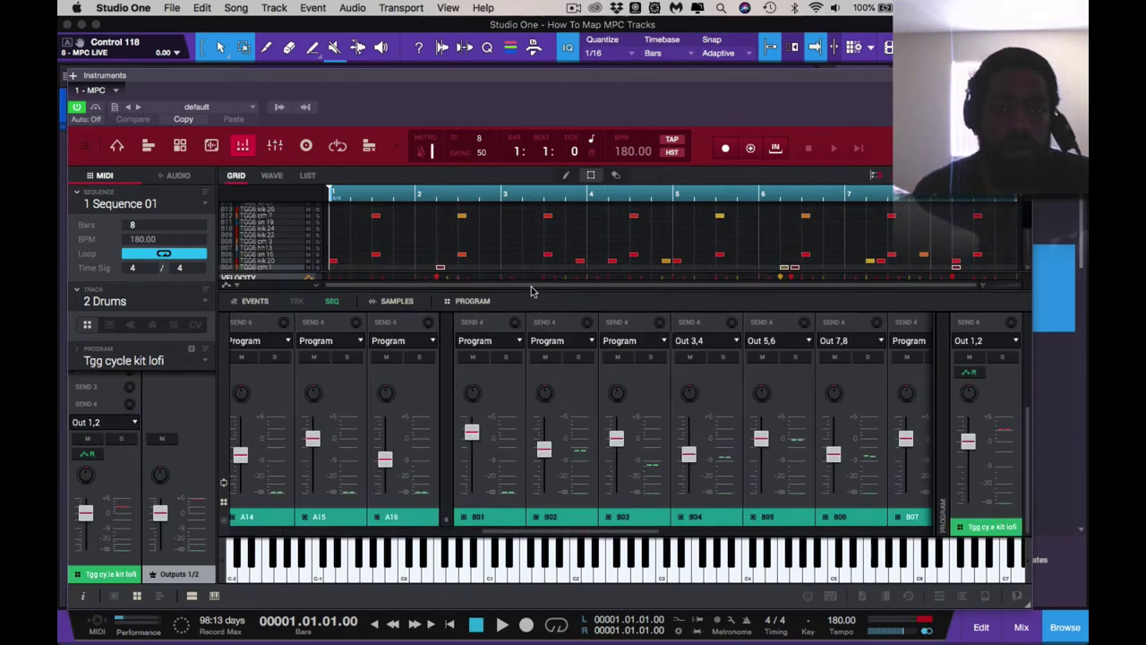
drag(531, 290, 527, 144)
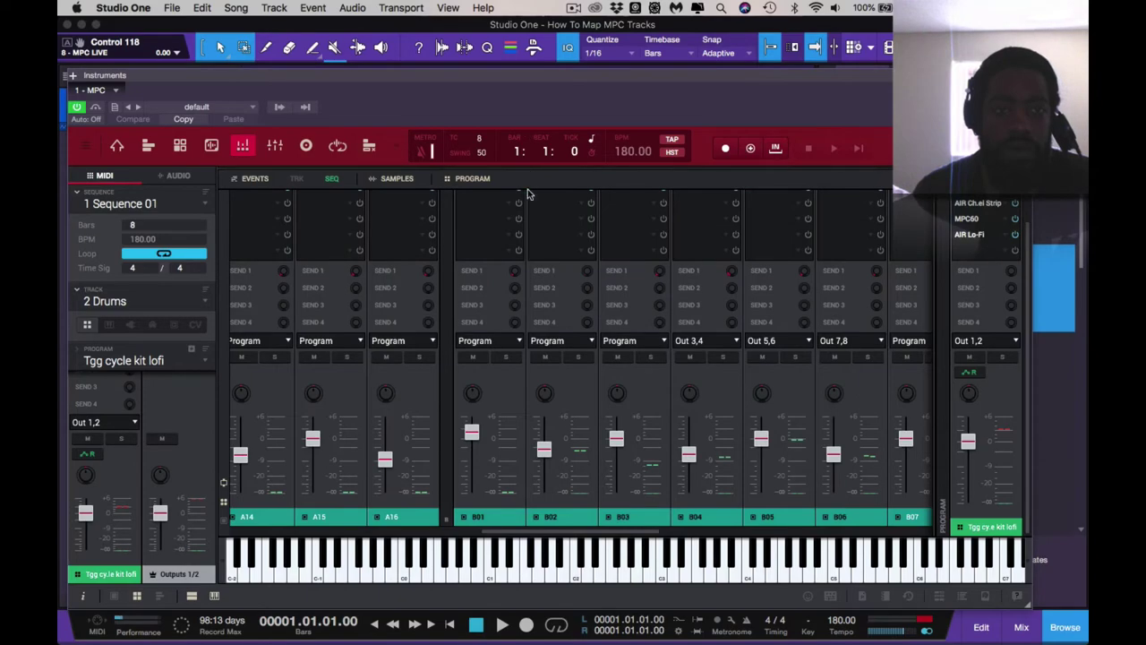
scroll(491, 276, left, 3)
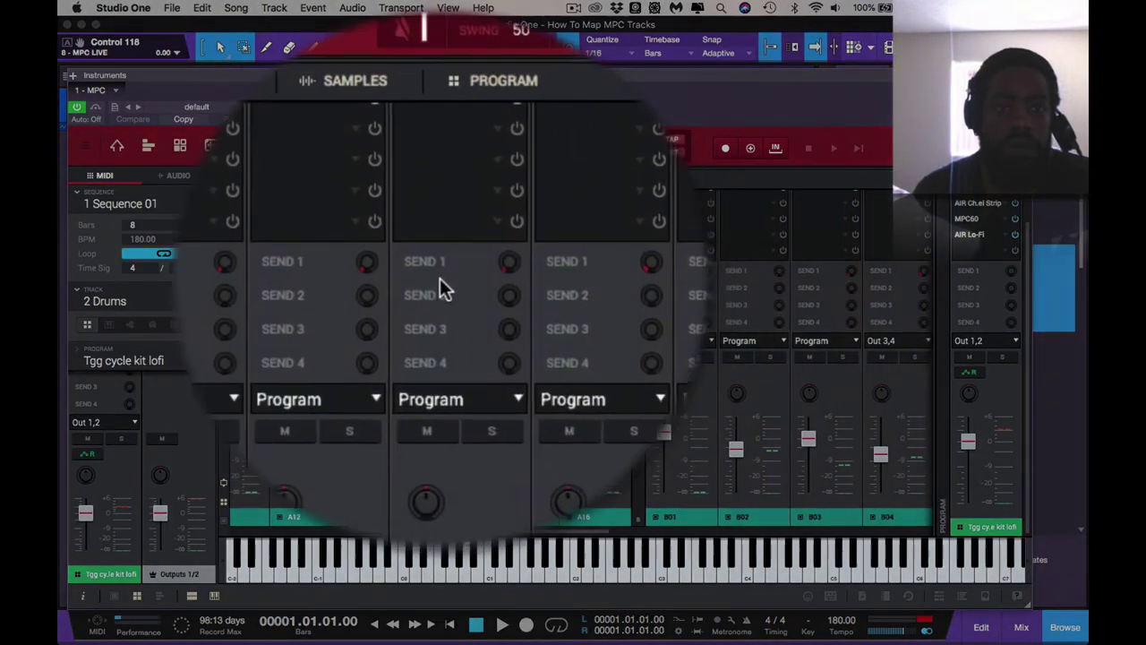
mouse_move(440, 285)
drag(461, 319, 466, 273)
mouse_move(899, 324)
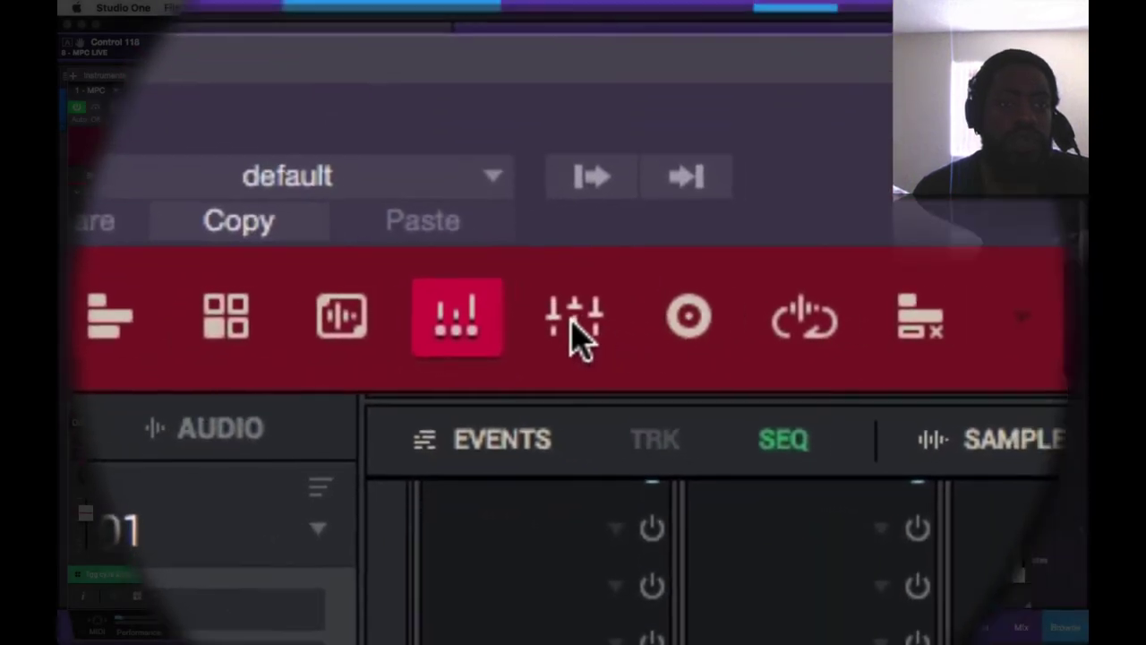
Mute Return 1, Return 2, Return 3 and Return 4 in the channel mixer and play the sequence.
click(224, 116)
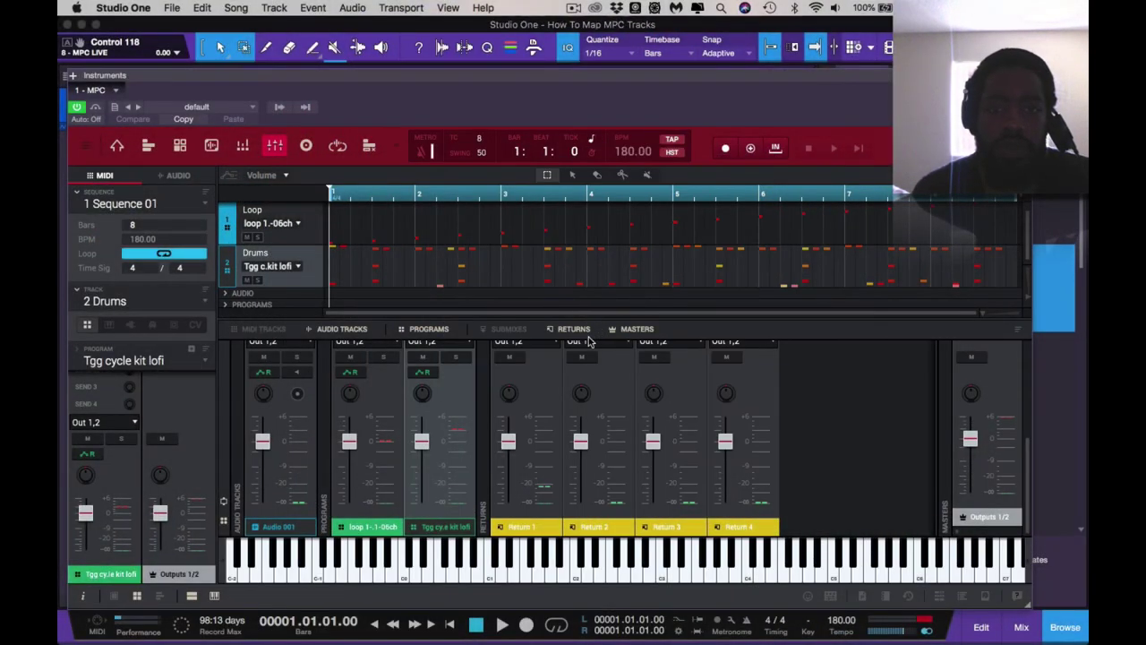
click(512, 358)
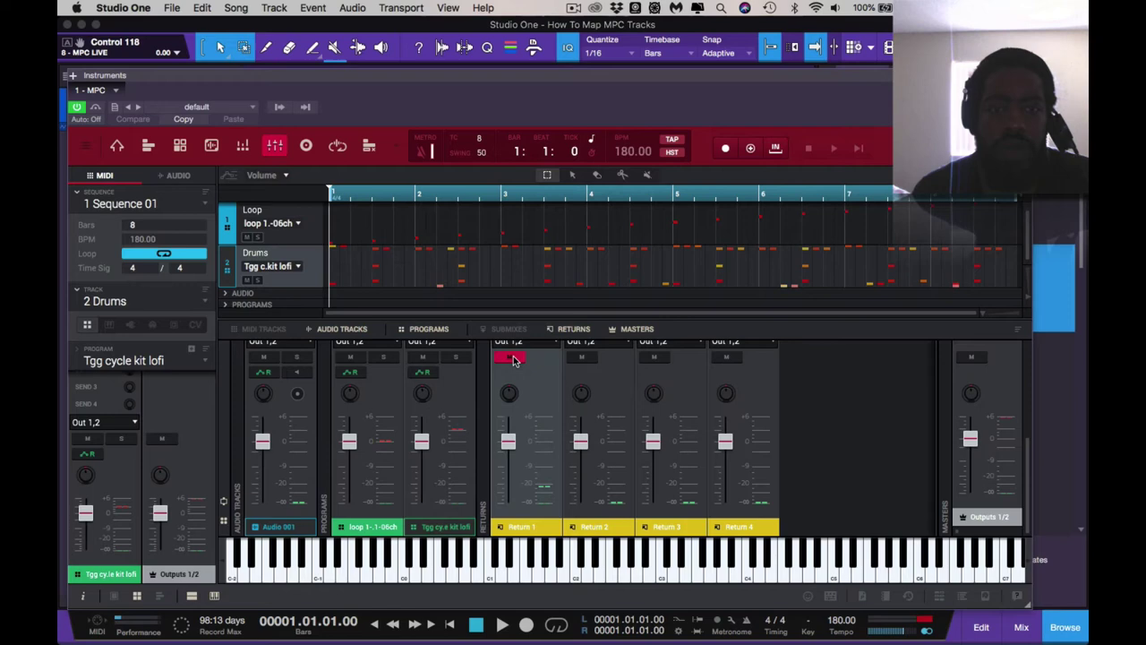
click(590, 364)
click(660, 359)
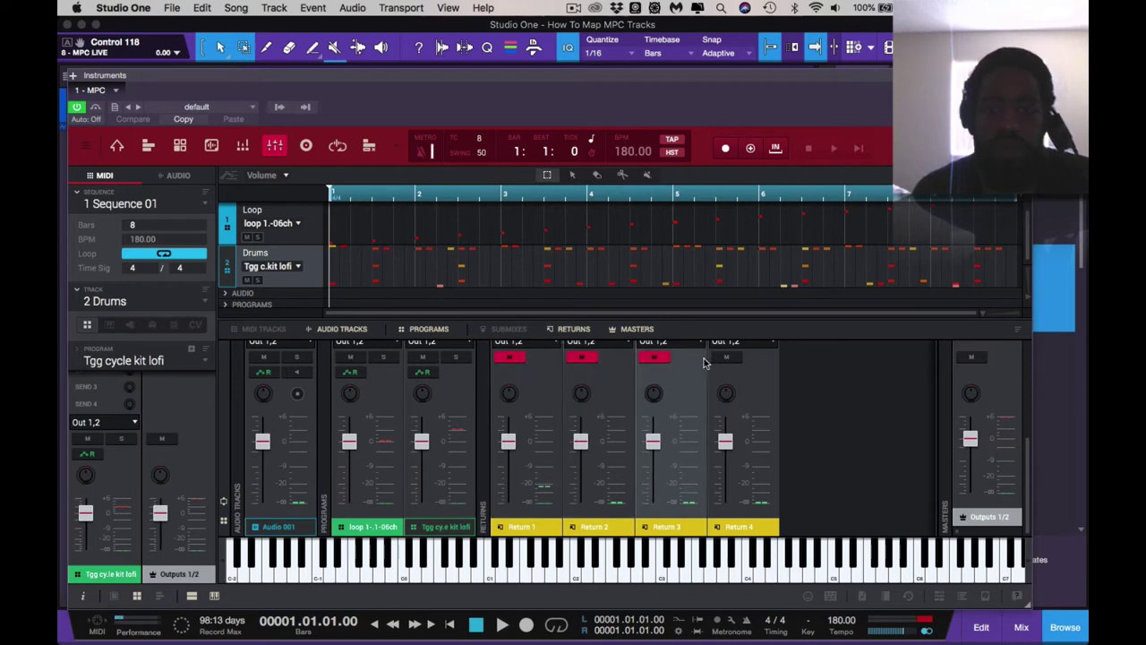
click(727, 359)
key(space)
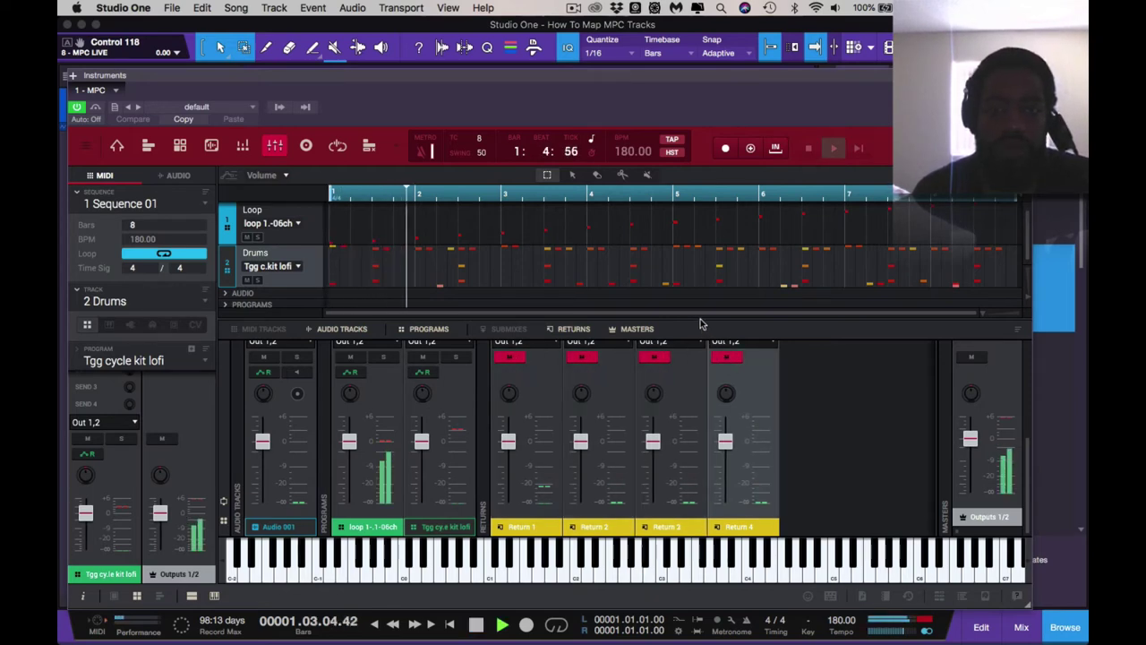
Stop playback and display Studio One's mixer console with the browser hidden.
mouse_move(698, 292)
mouse_down()
mouse_move(694, 146)
mouse_move(695, 318)
mouse_move(694, 306)
mouse_up()
key(space)
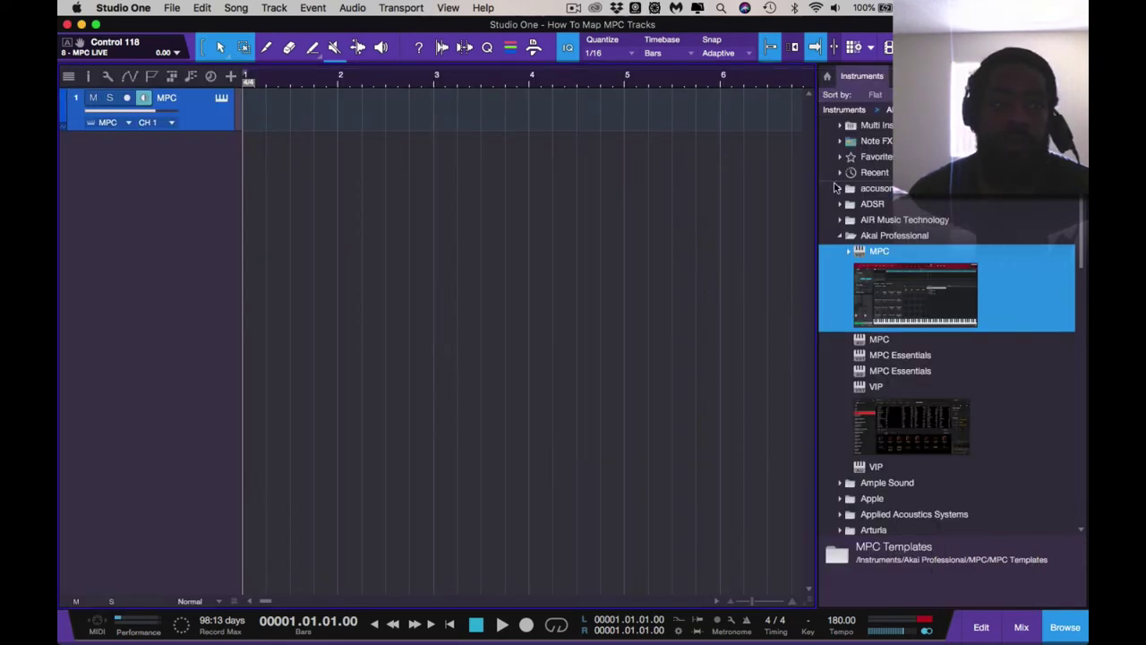
click(1020, 627)
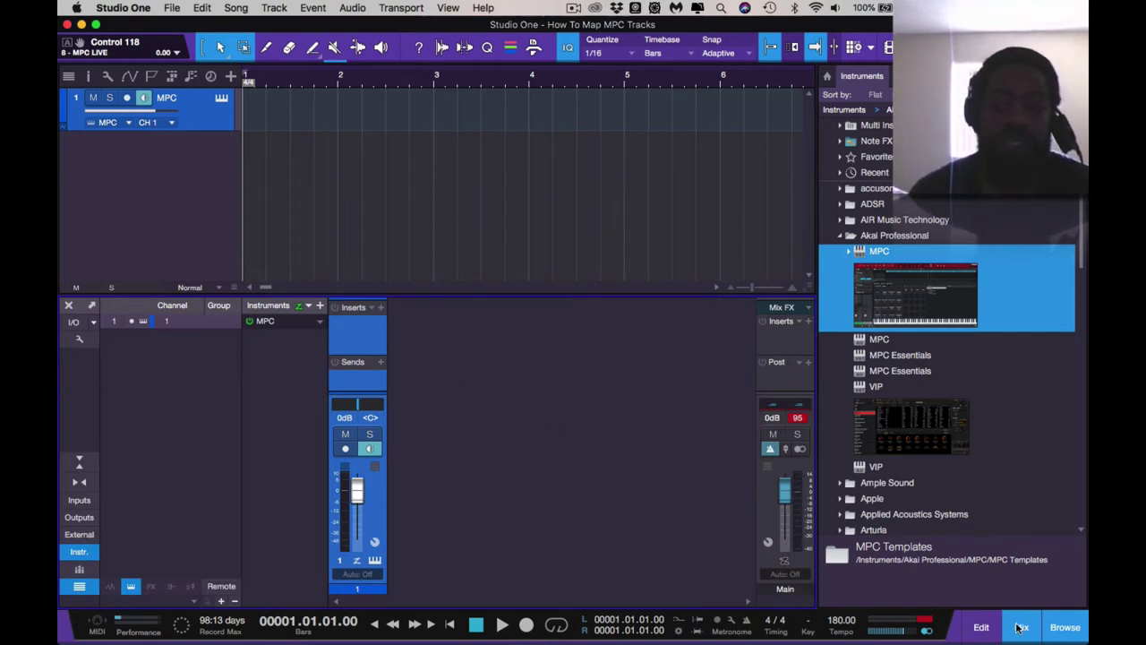
click(1066, 630)
click(1010, 632)
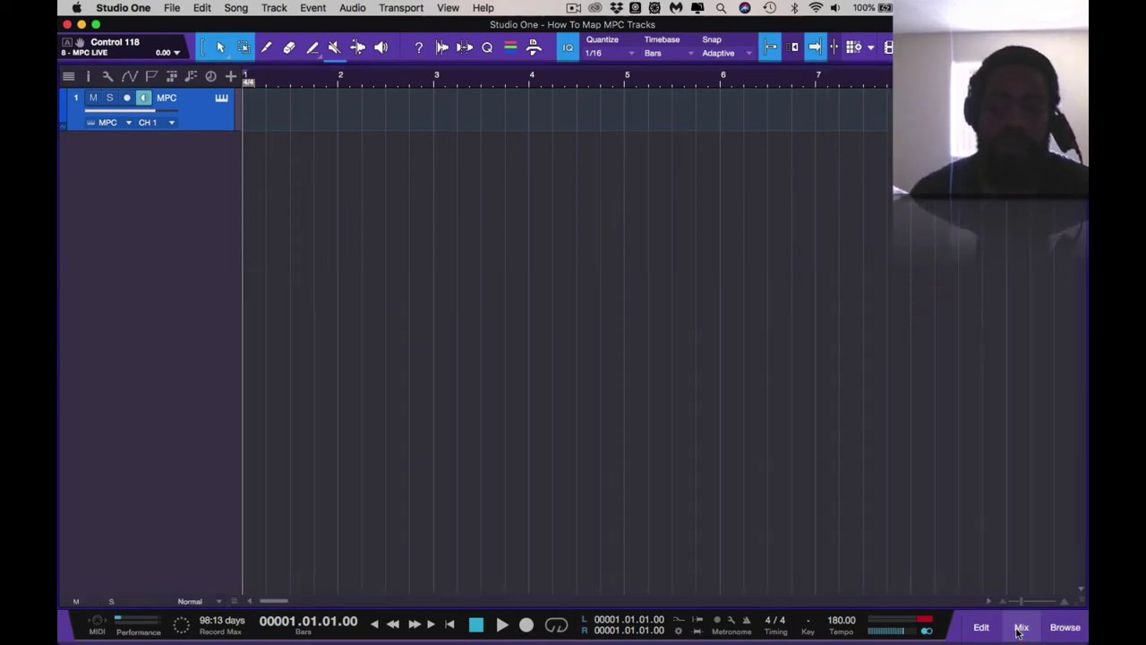
click(1013, 631)
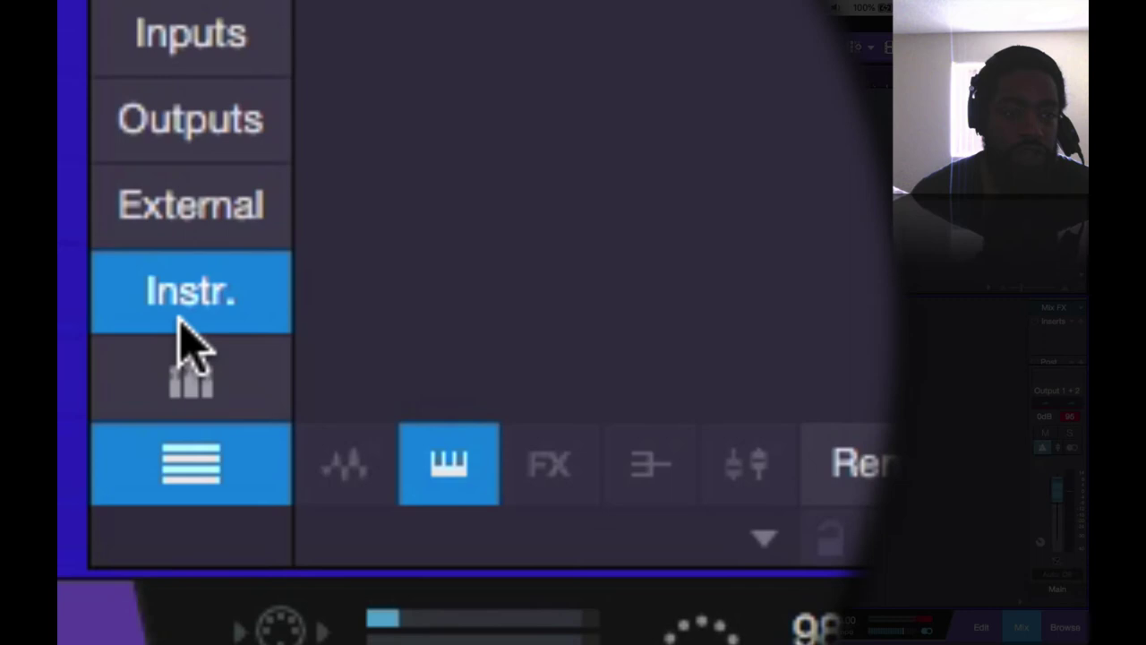
Hide the channel list in the console and keep the instrument rack shown.
click(184, 318)
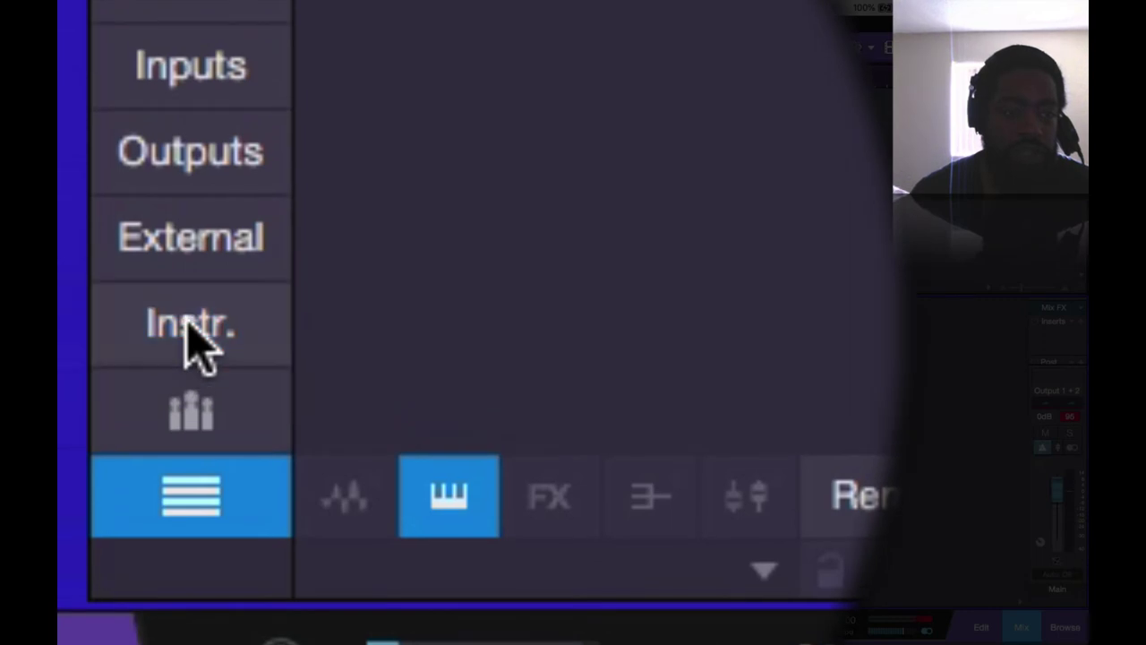
click(186, 327)
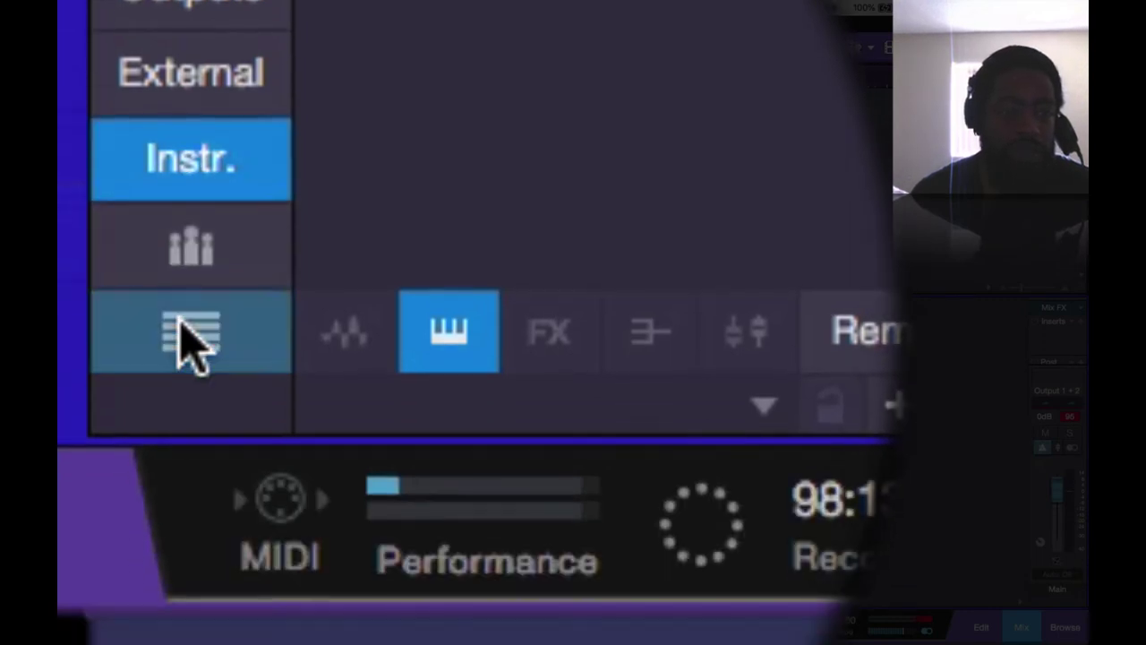
click(184, 333)
click(179, 161)
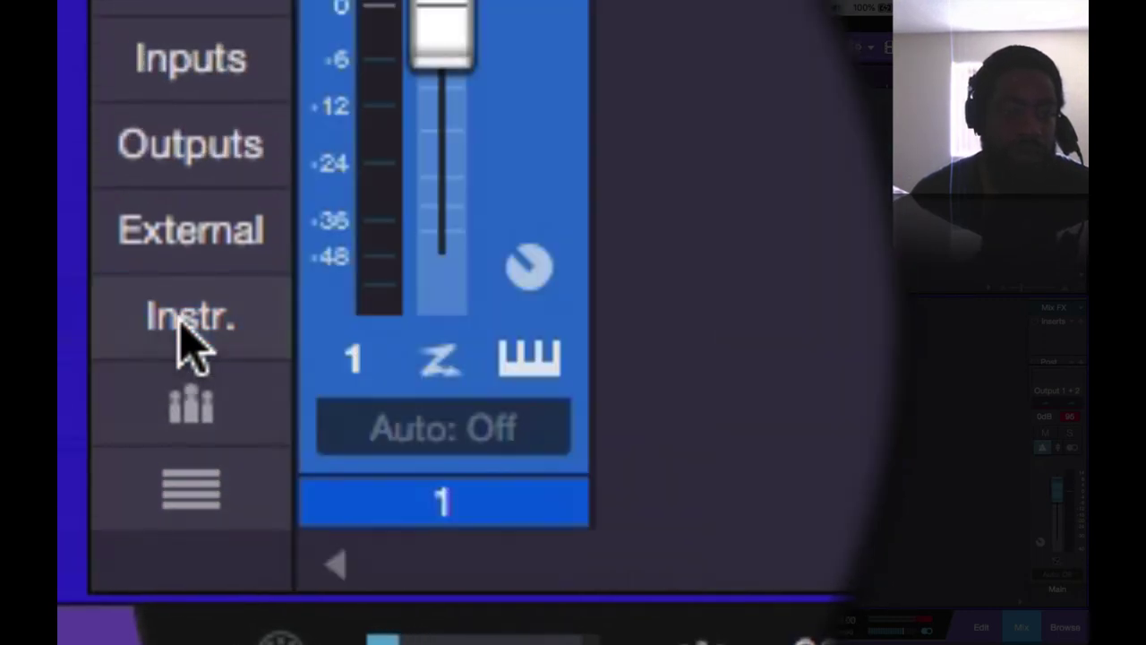
click(179, 161)
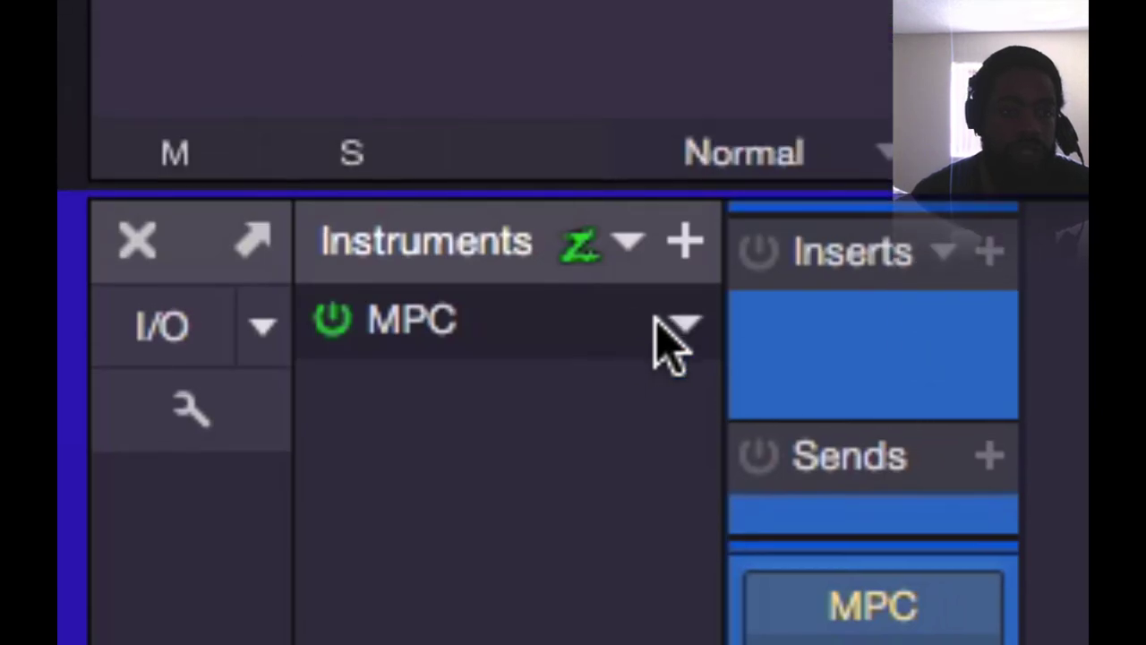
Expand the MPC instrument's outputs in the rack and activate outputs 3, 5, 7, 9, 11 and 13.
click(682, 330)
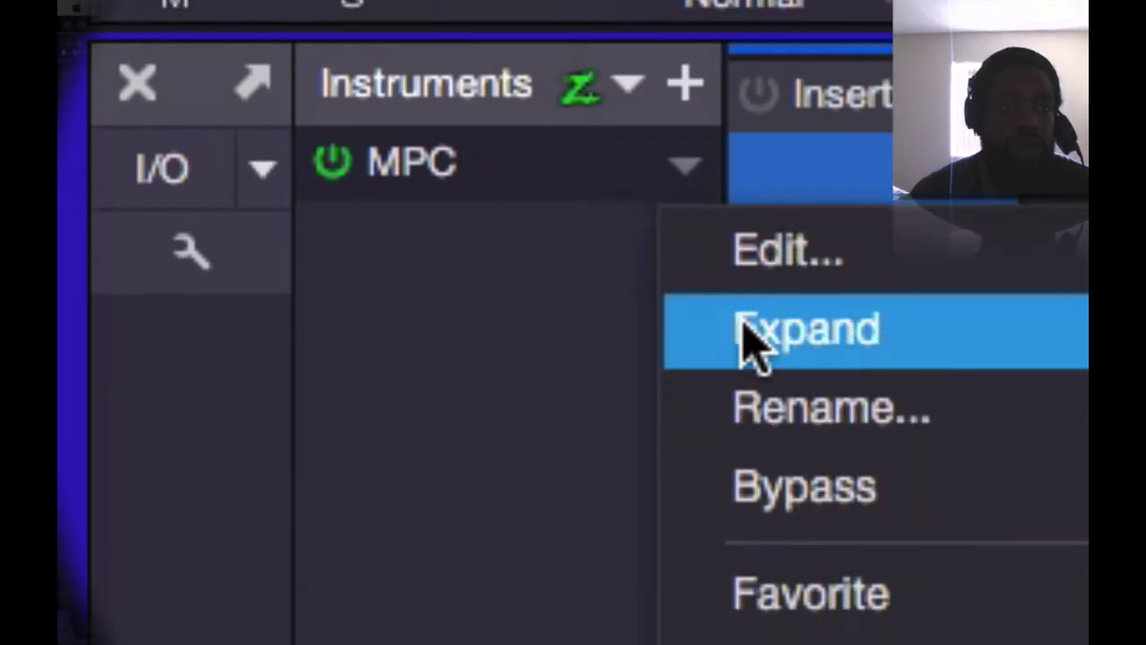
click(746, 345)
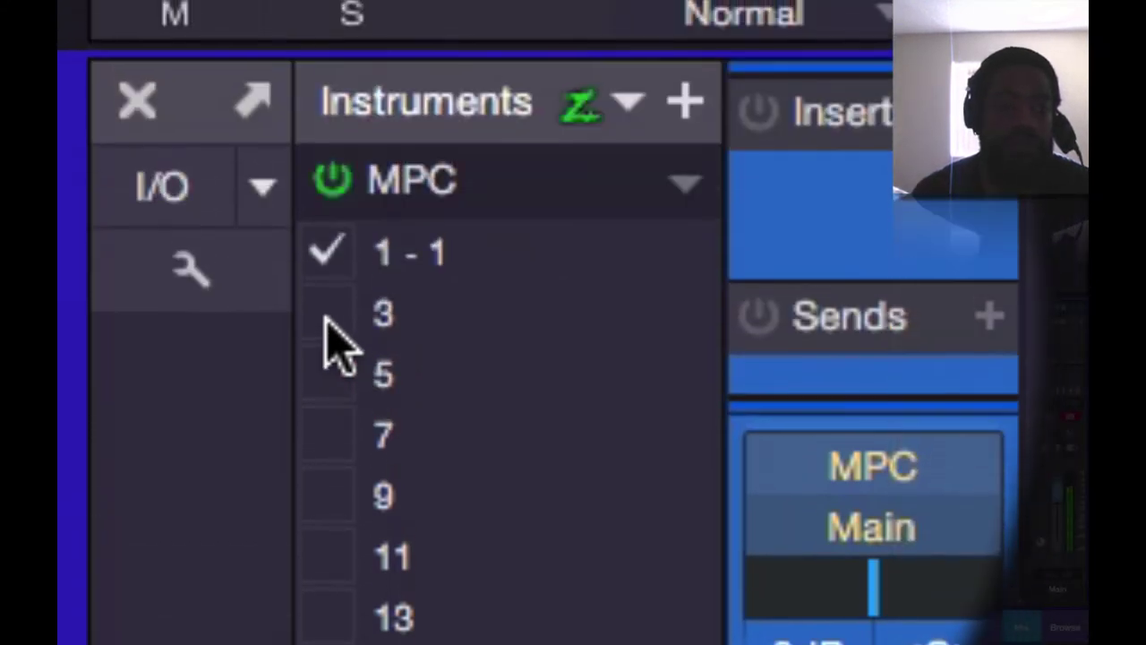
click(326, 262)
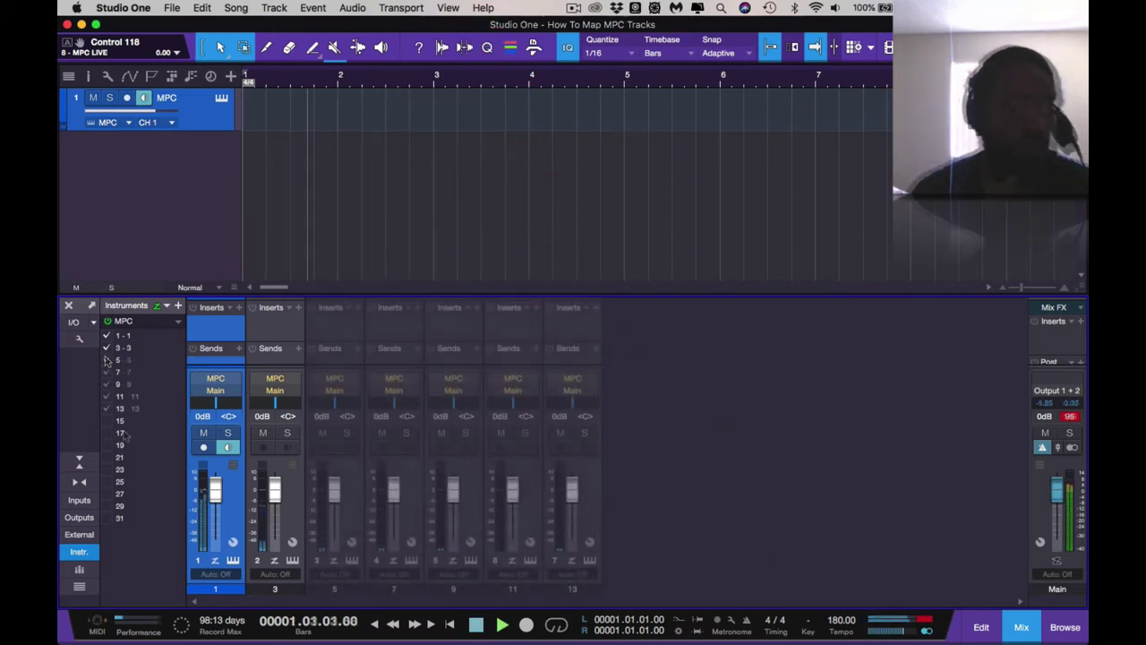
click(106, 360)
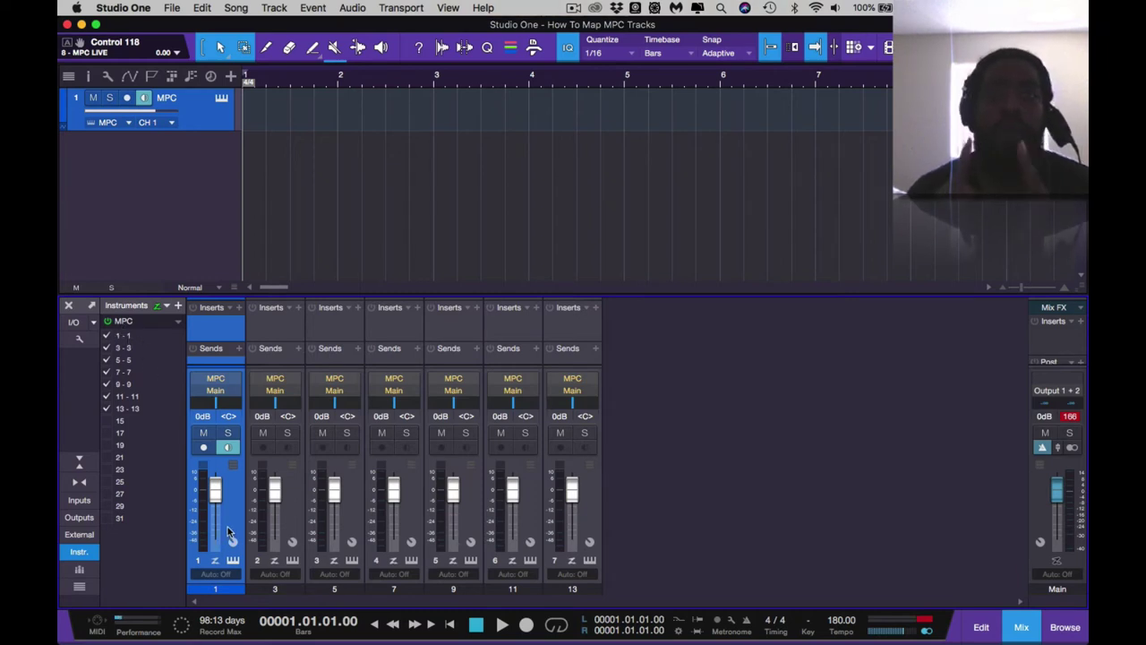
Open the MPC plugin editor, shrink its window to reveal the Studio One channels, and collapse the sequence area above the channel mixer.
click(221, 100)
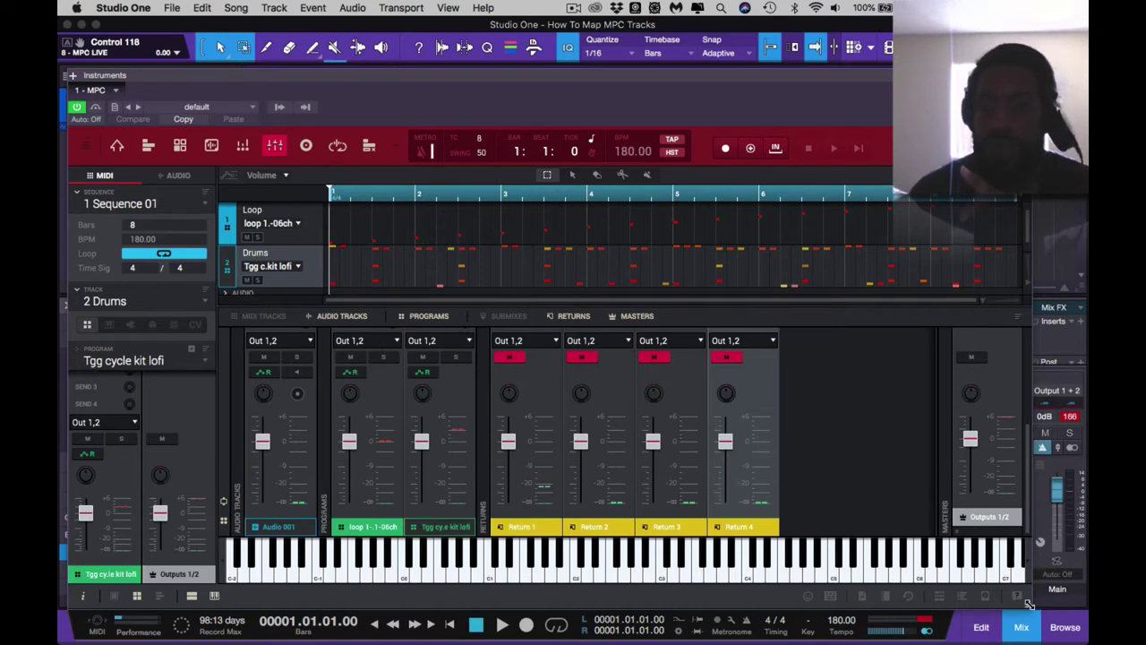
drag(983, 560, 761, 398)
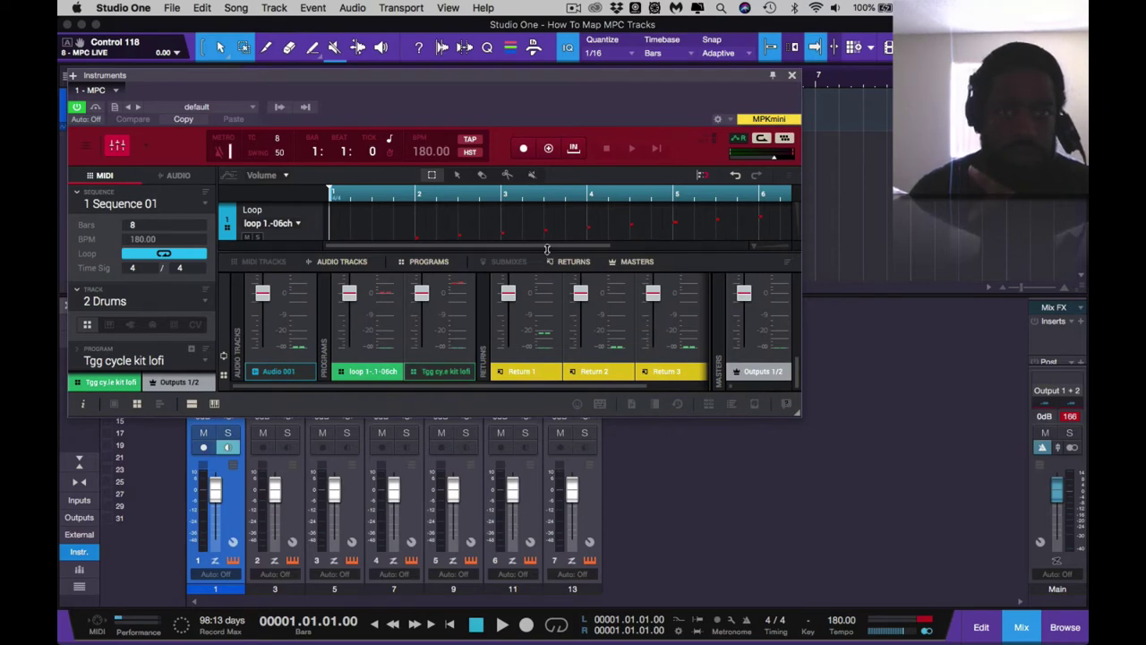
drag(547, 249, 546, 168)
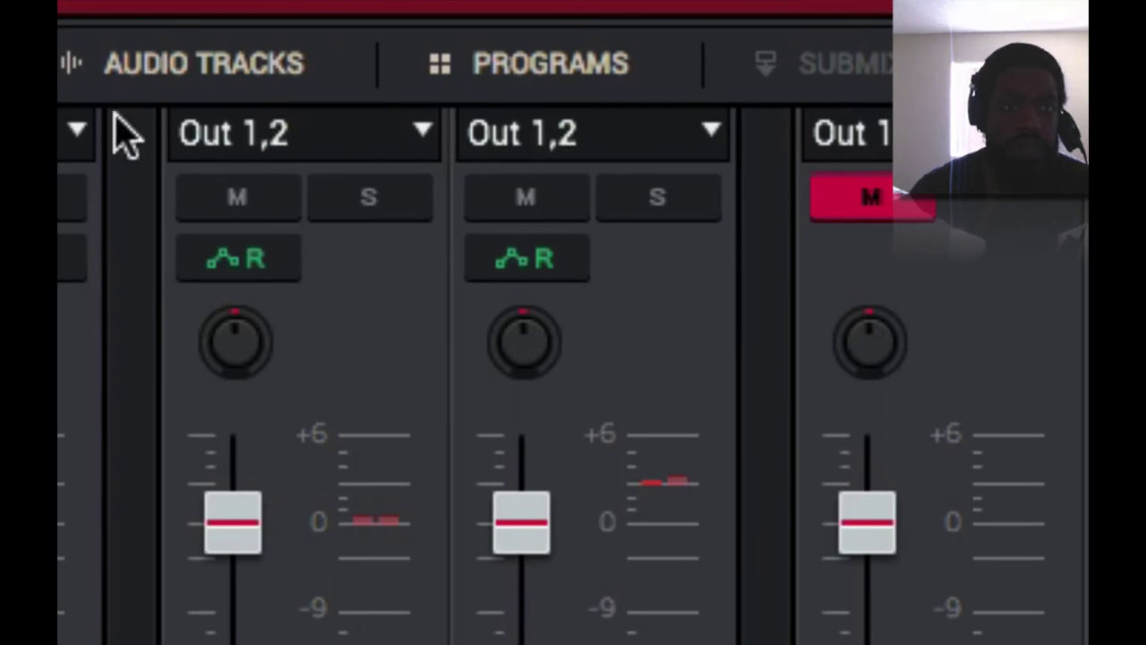
Play the sequence briefly and examine the output routing and levels of the loop and drum program channels against the Studio One channels.
mouse_move(226, 405)
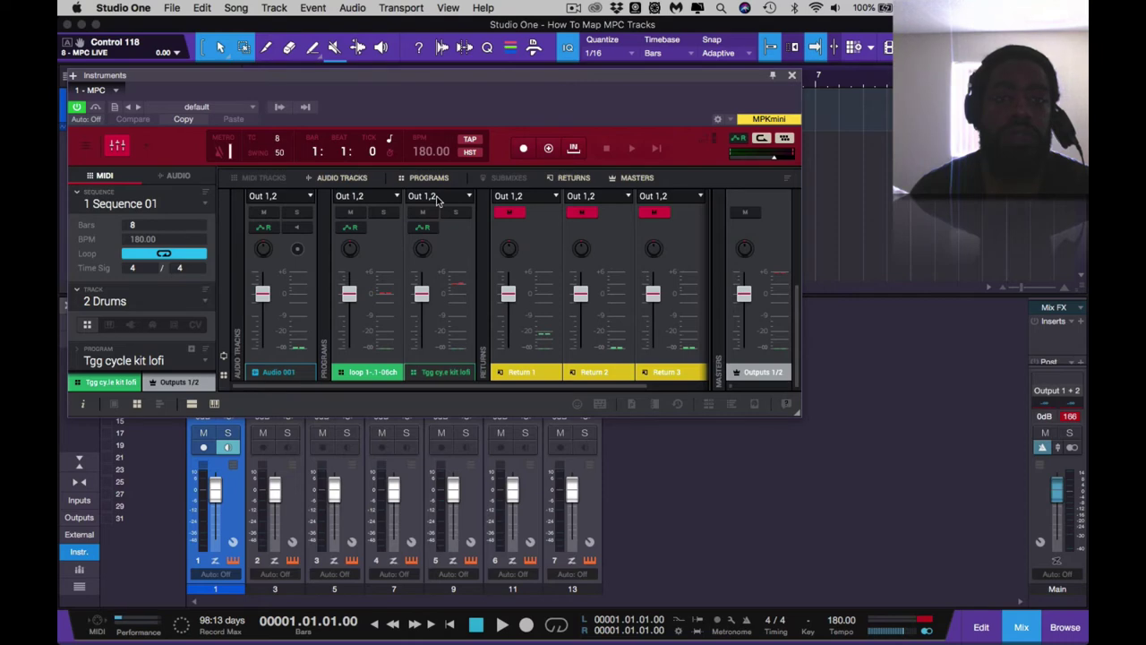
key(space)
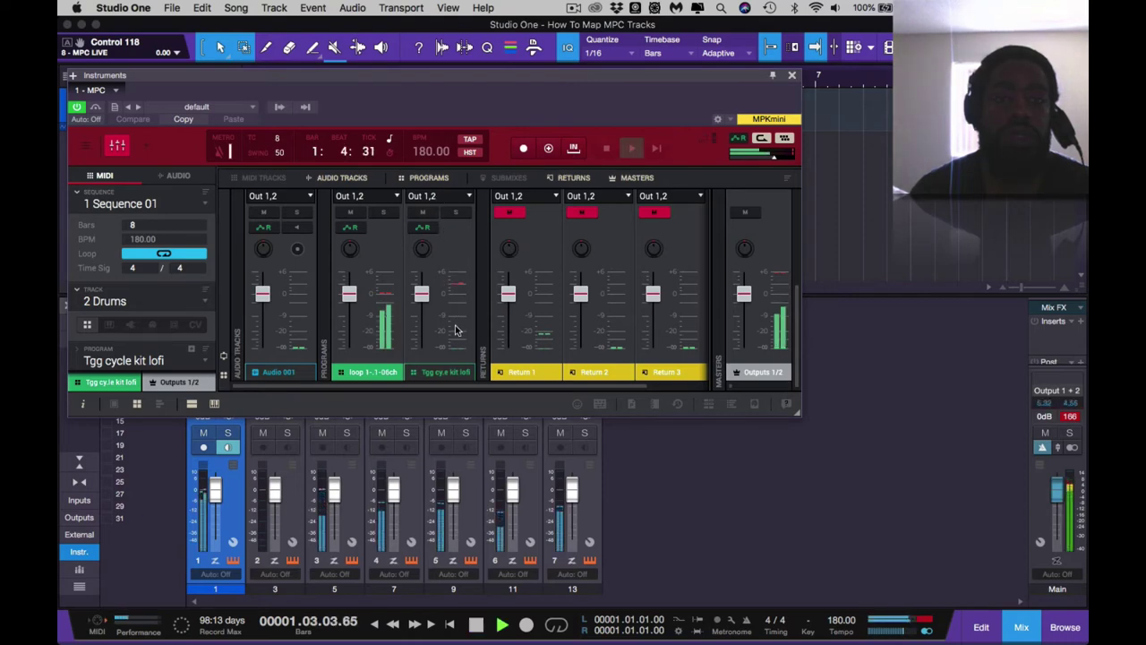
key(space)
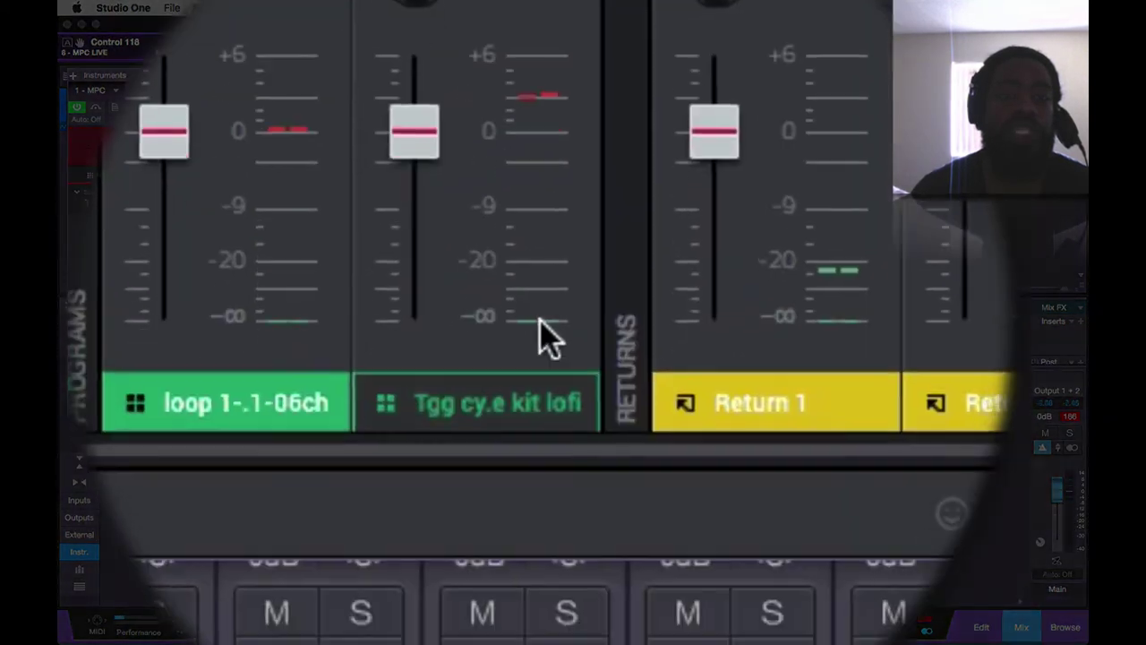
scroll(624, 340, down, 5)
scroll(624, 340, up, 5)
scroll(624, 341, down, 3)
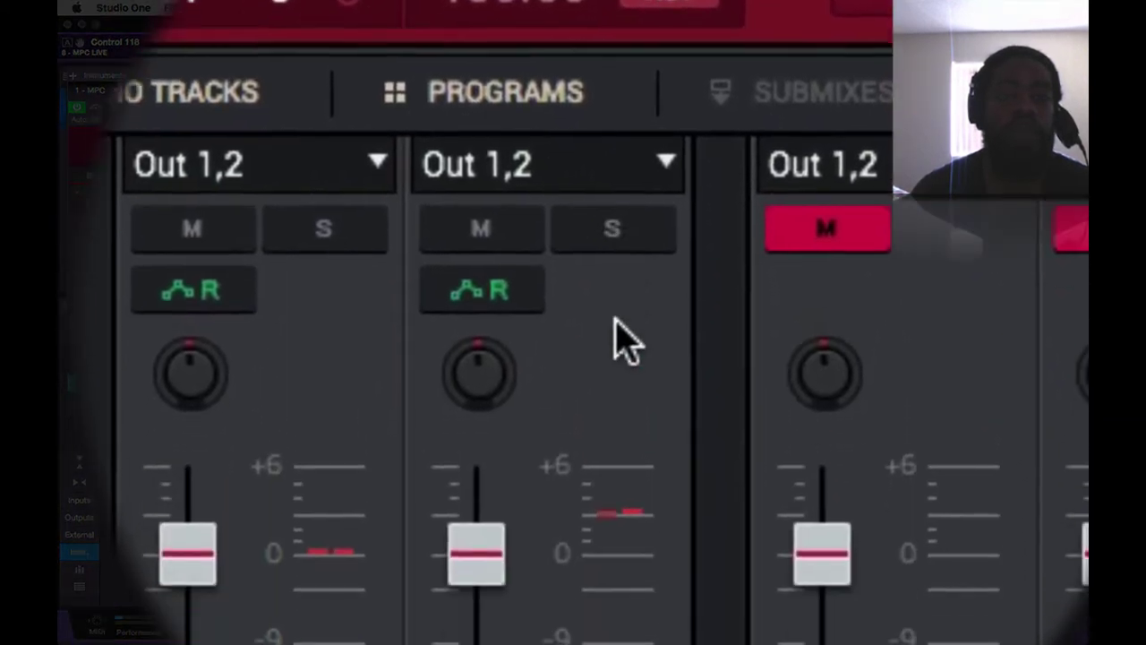
scroll(624, 340, down, 1)
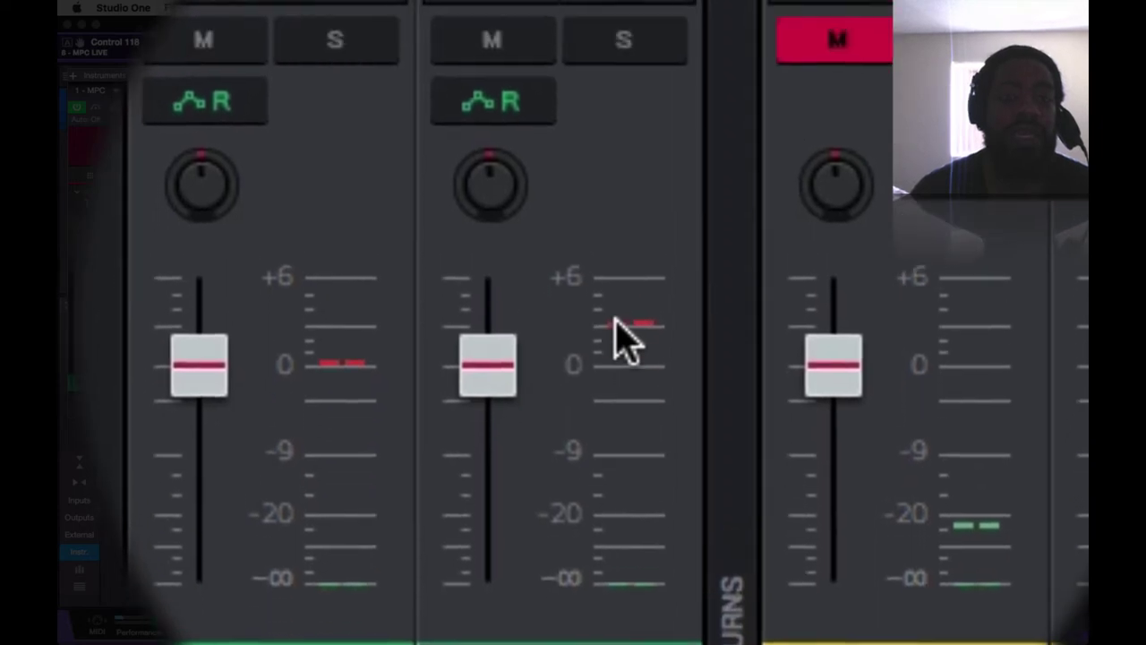
scroll(624, 340, up, 4)
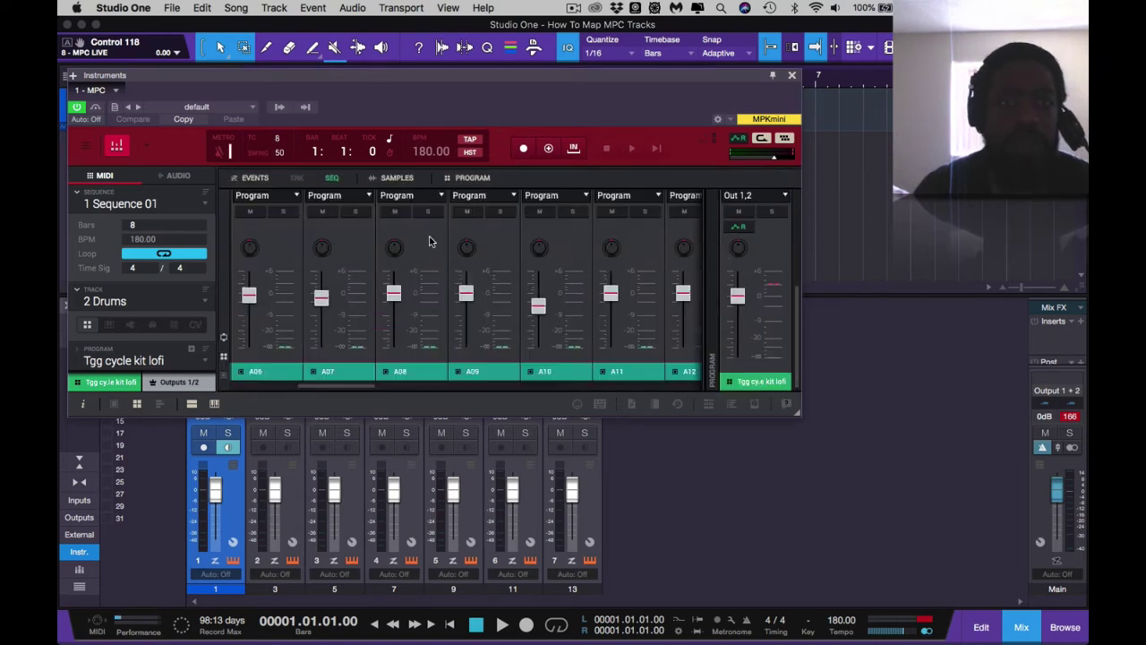
Examine the output assignments of the individual drum pads across the pad mixer.
scroll(429, 241, left, 8)
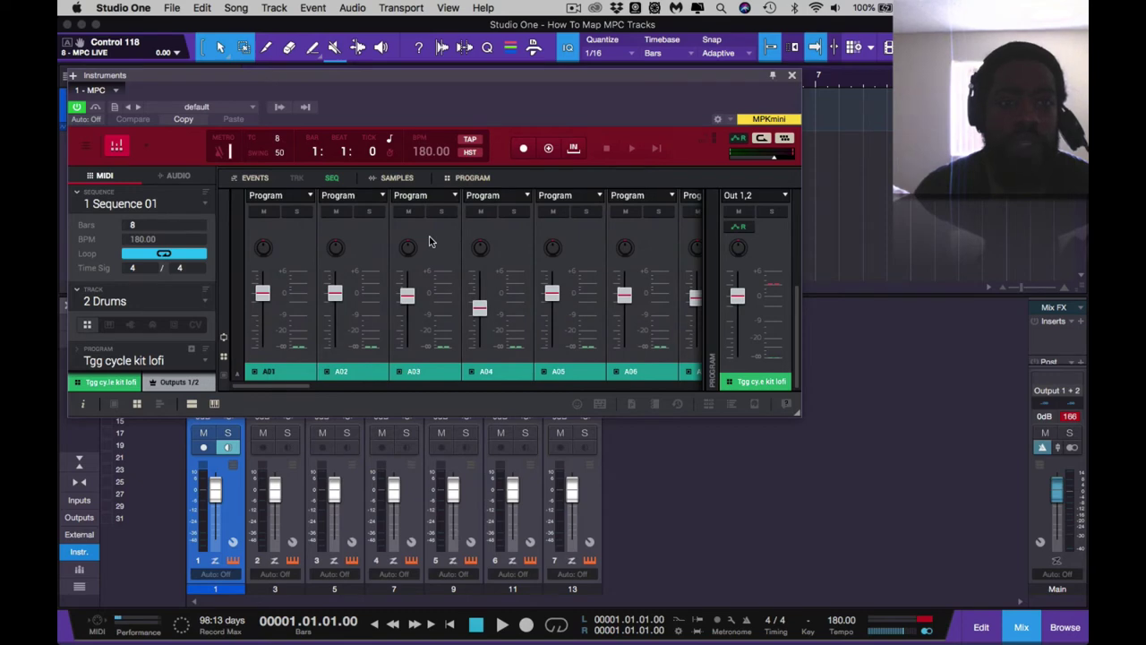
scroll(429, 241, right, 3)
scroll(429, 241, right, 5)
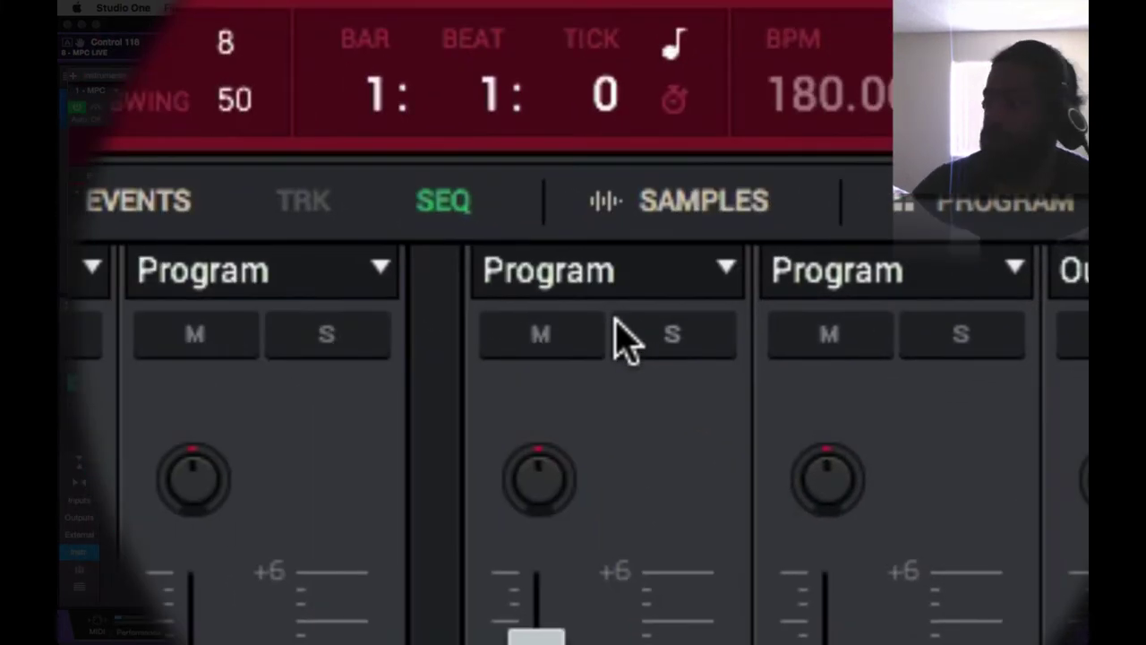
scroll(627, 341, right, 1)
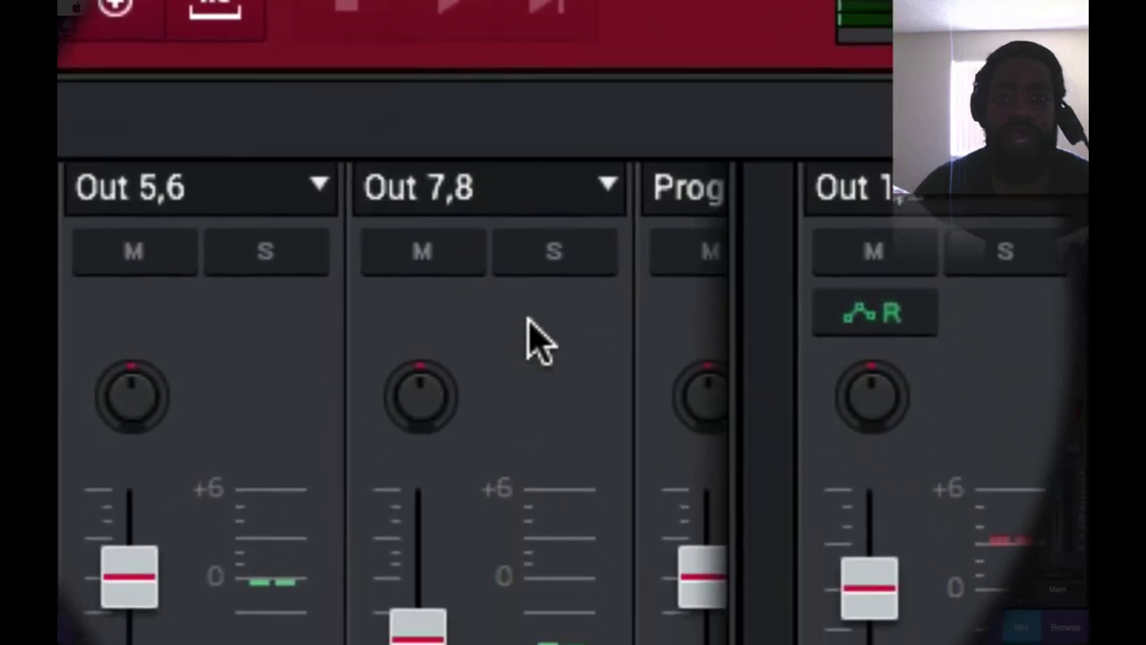
scroll(538, 340, left, 3)
scroll(537, 340, right, 6)
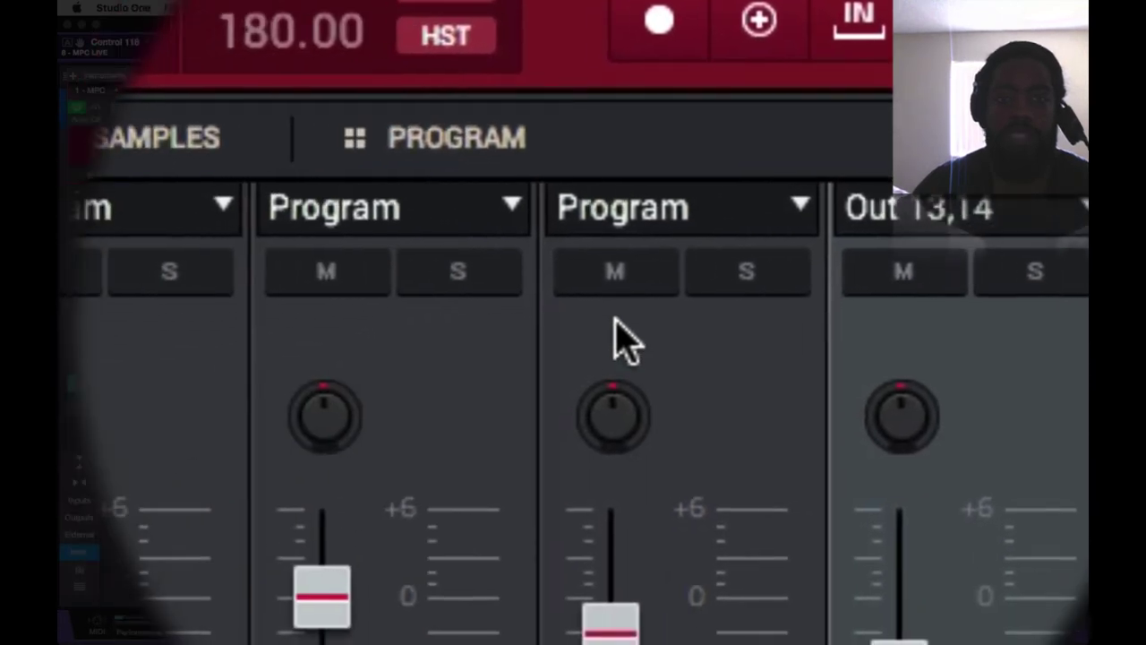
scroll(627, 340, left, 8)
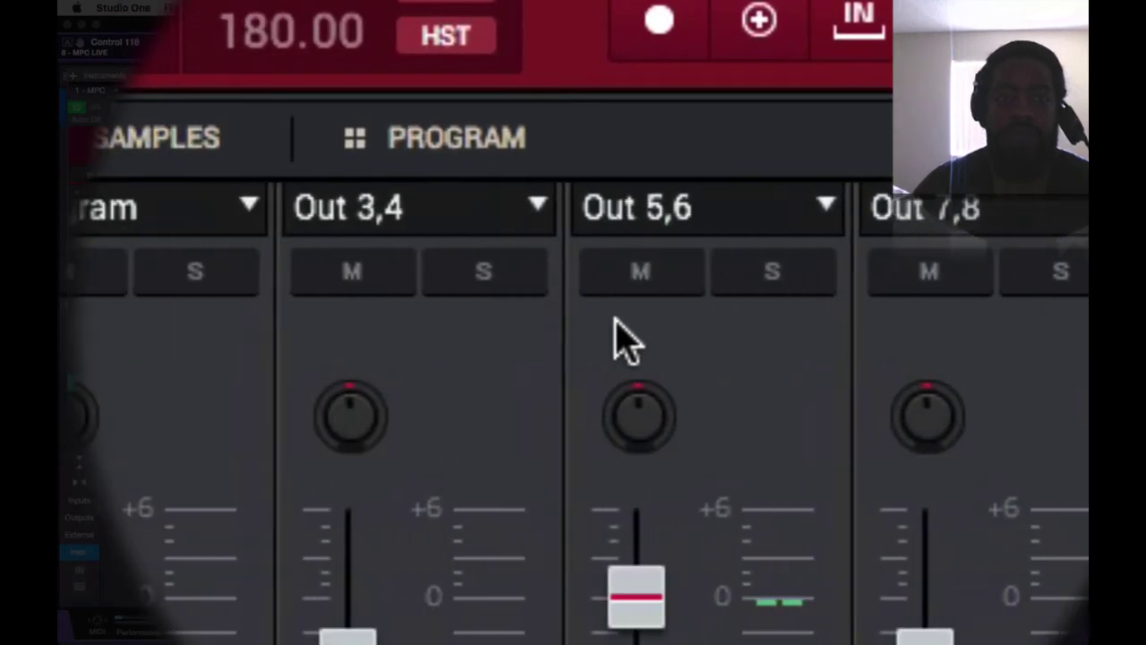
scroll(627, 341, left, 3)
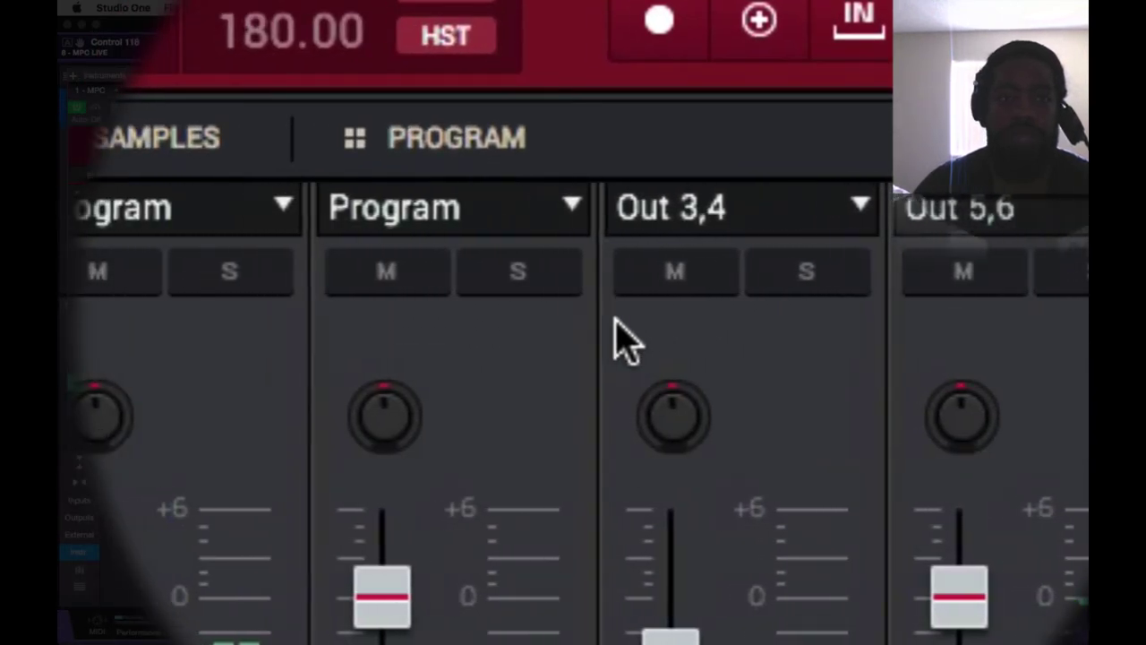
scroll(627, 340, right, 10)
scroll(627, 341, right, 6)
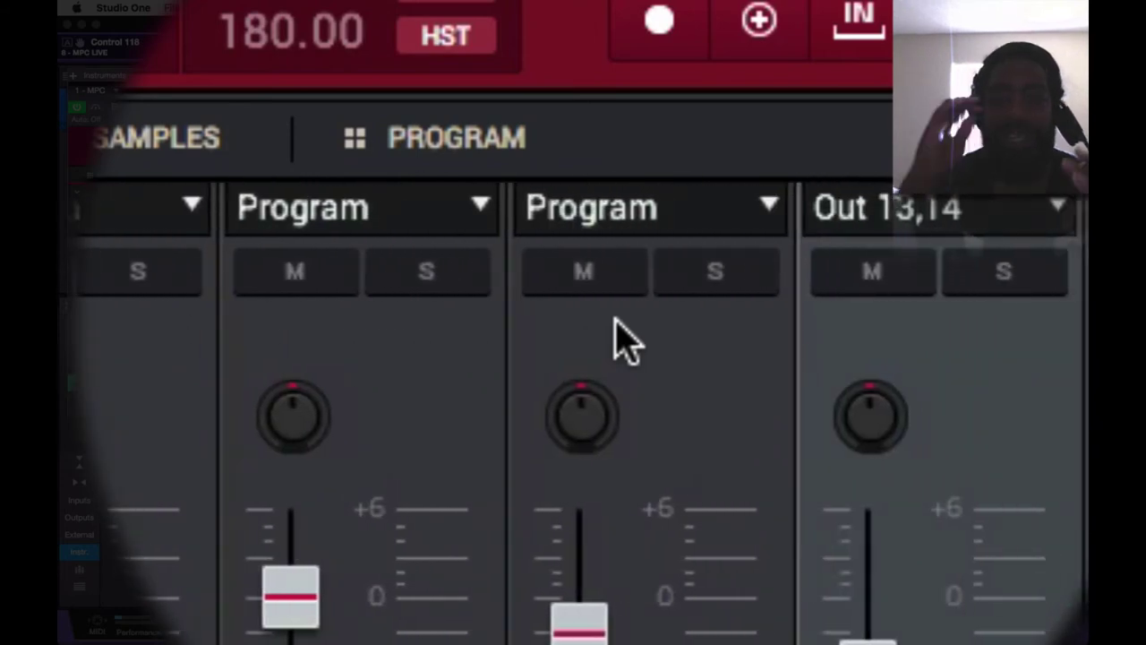
scroll(618, 336, right, 8)
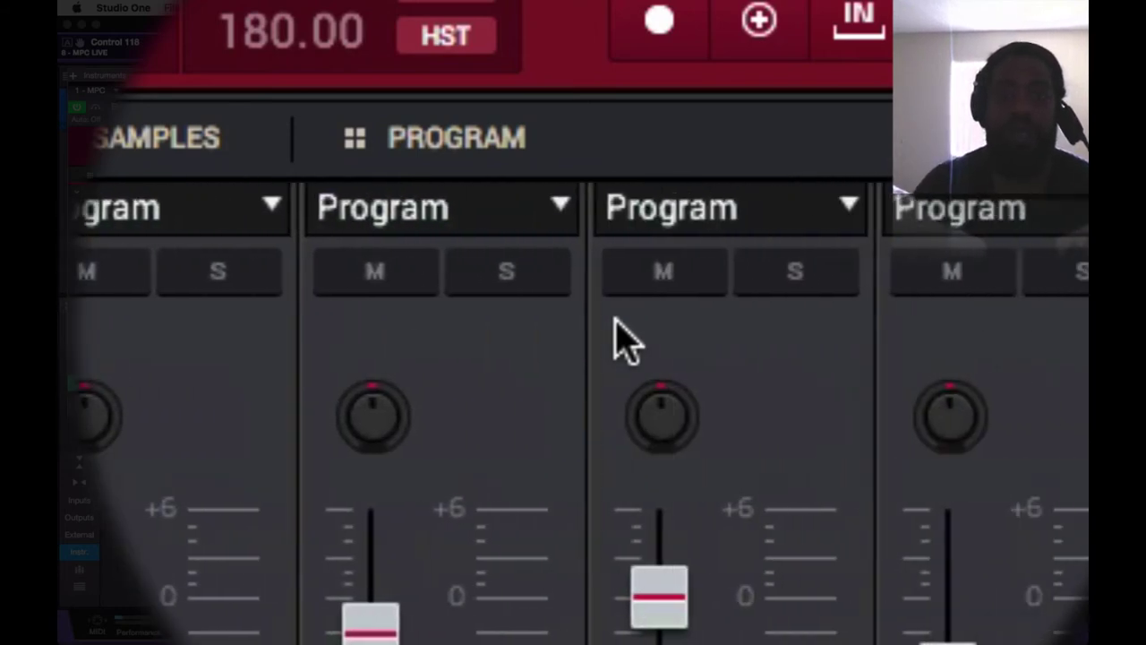
scroll(625, 341, right, 1)
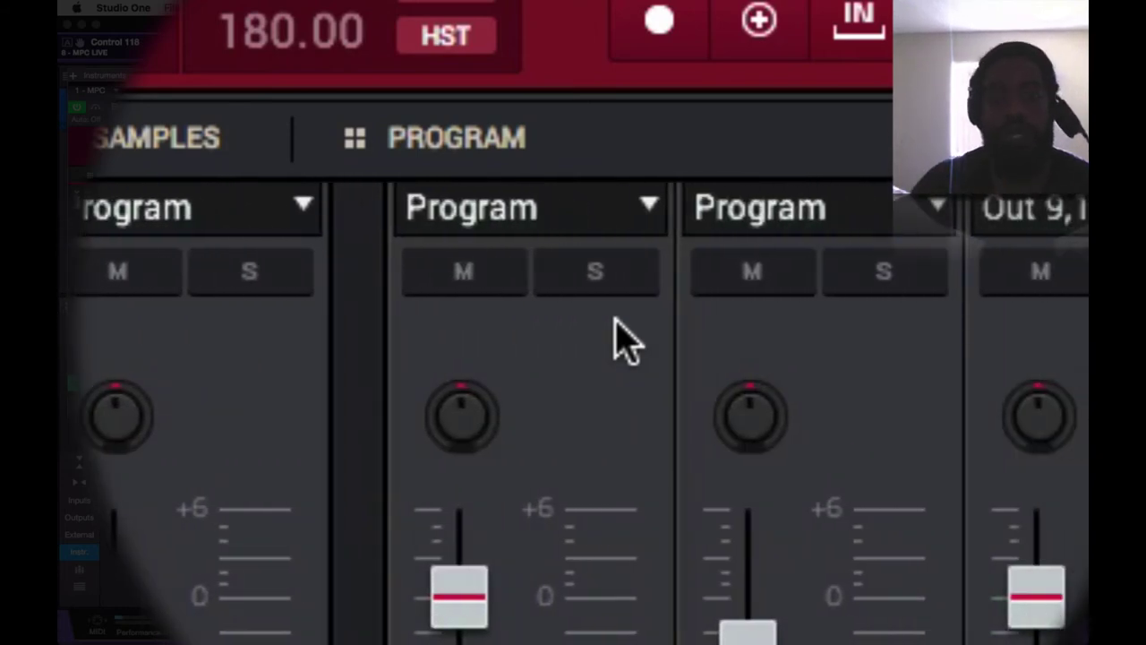
scroll(617, 340, right, 3)
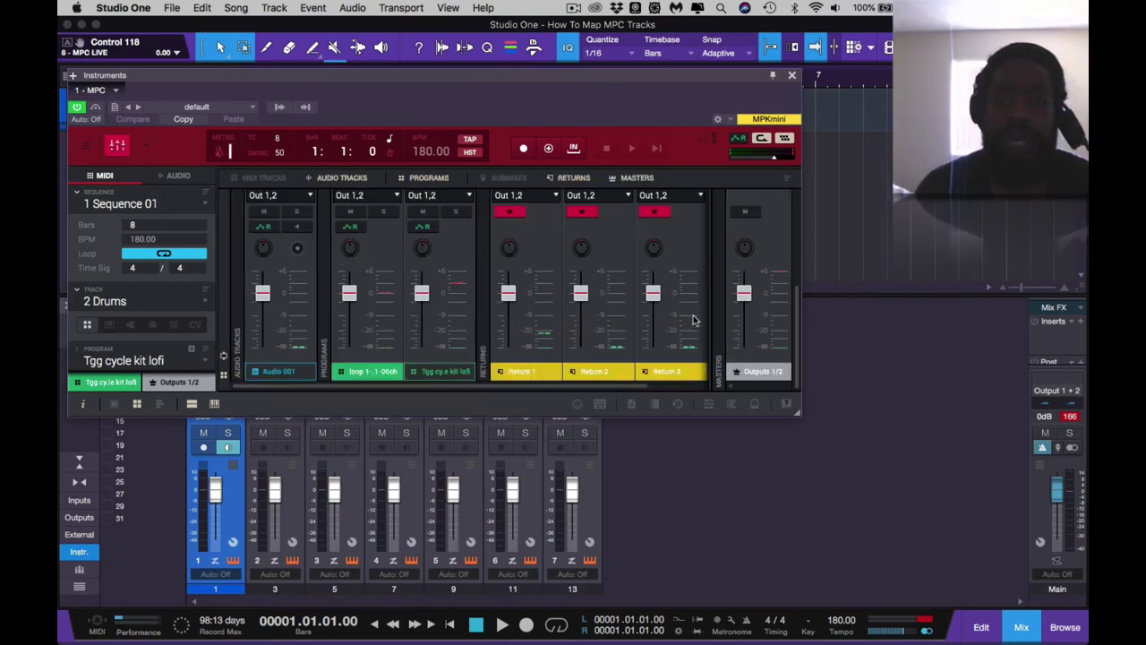
Hide the returns and programs in the MPC channel mixer and widen the masters section to show the separate stereo outputs.
click(573, 177)
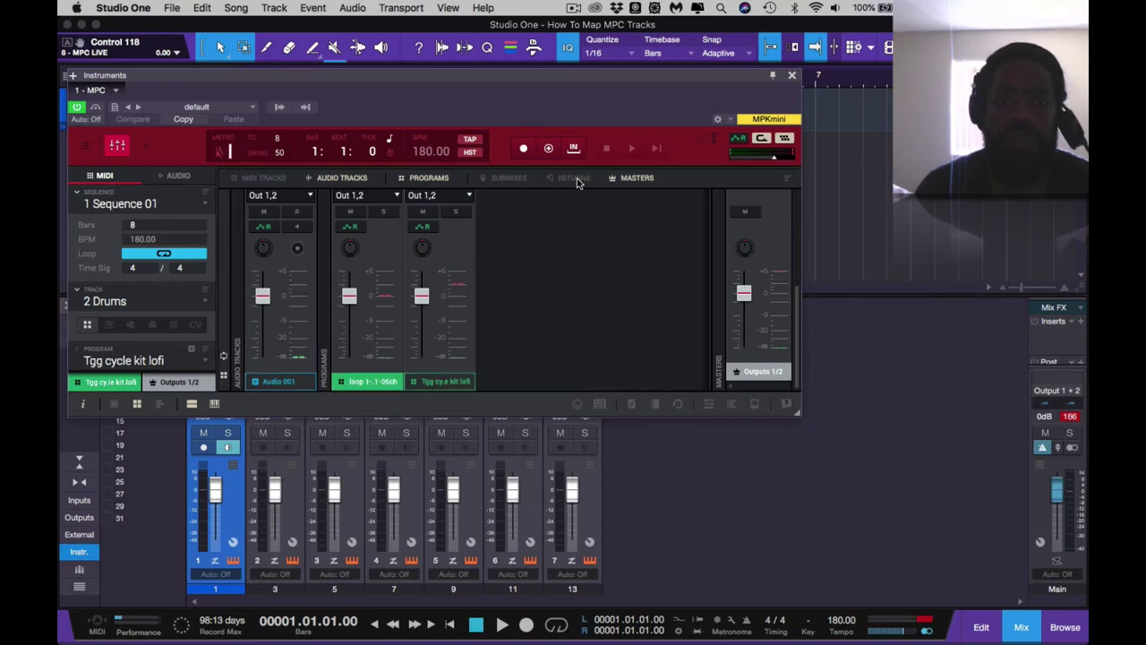
click(429, 178)
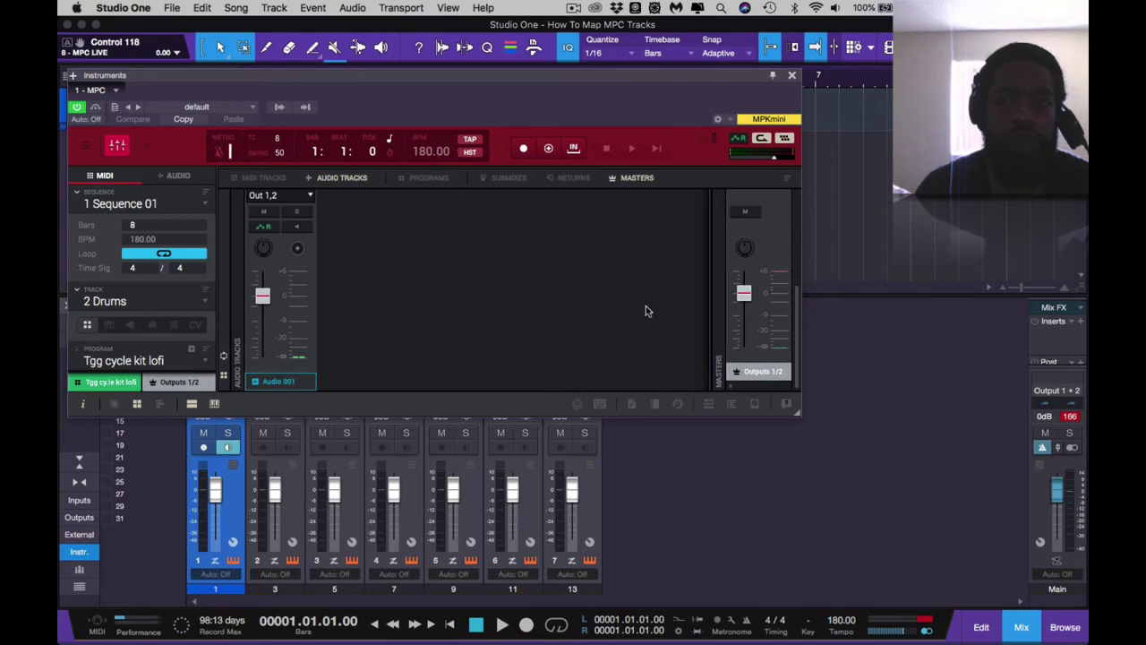
drag(710, 301, 443, 325)
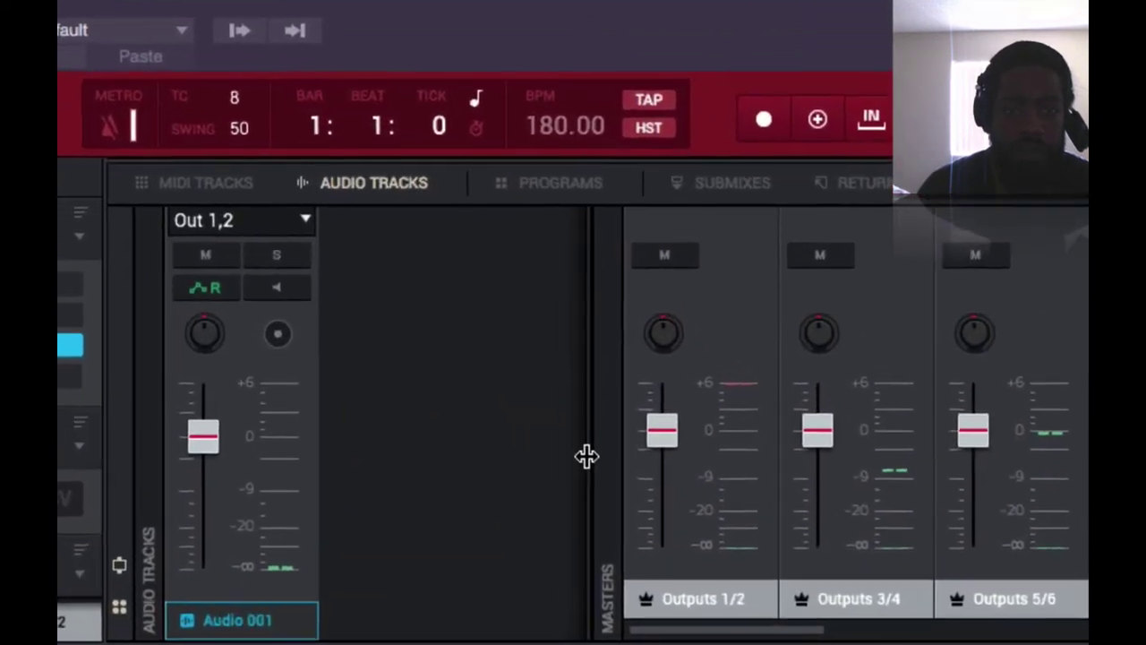
drag(583, 433, 370, 472)
drag(328, 504, 252, 521)
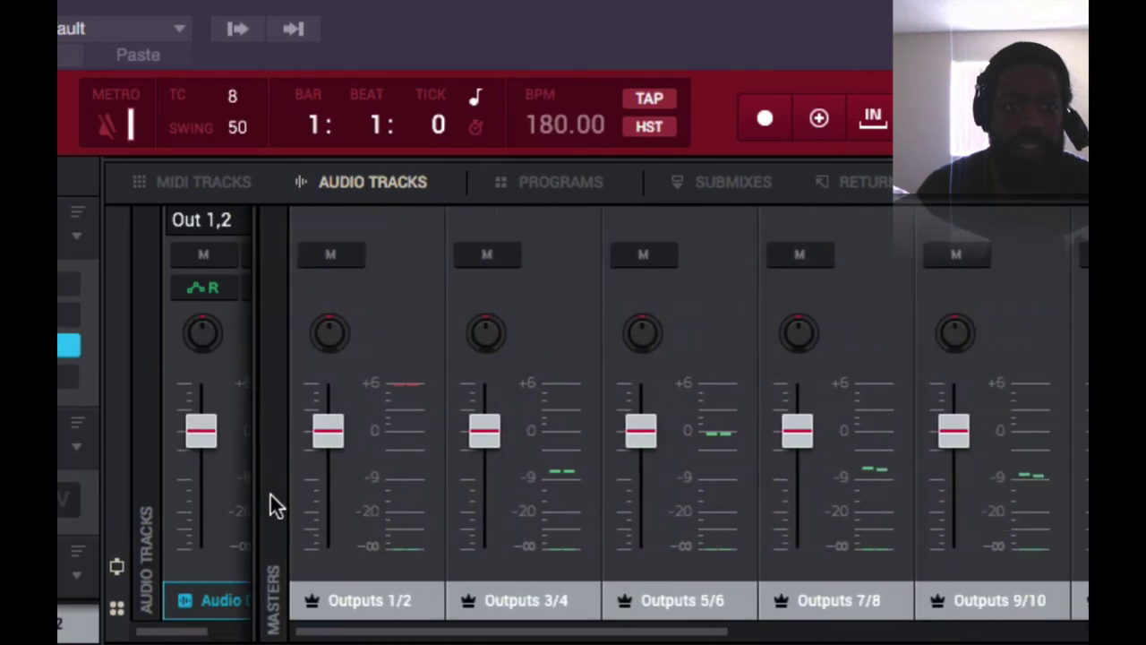
Widen the MPC masters section fully, play the sequence and examine the levels of the separate stereo outputs.
drag(253, 504, 128, 517)
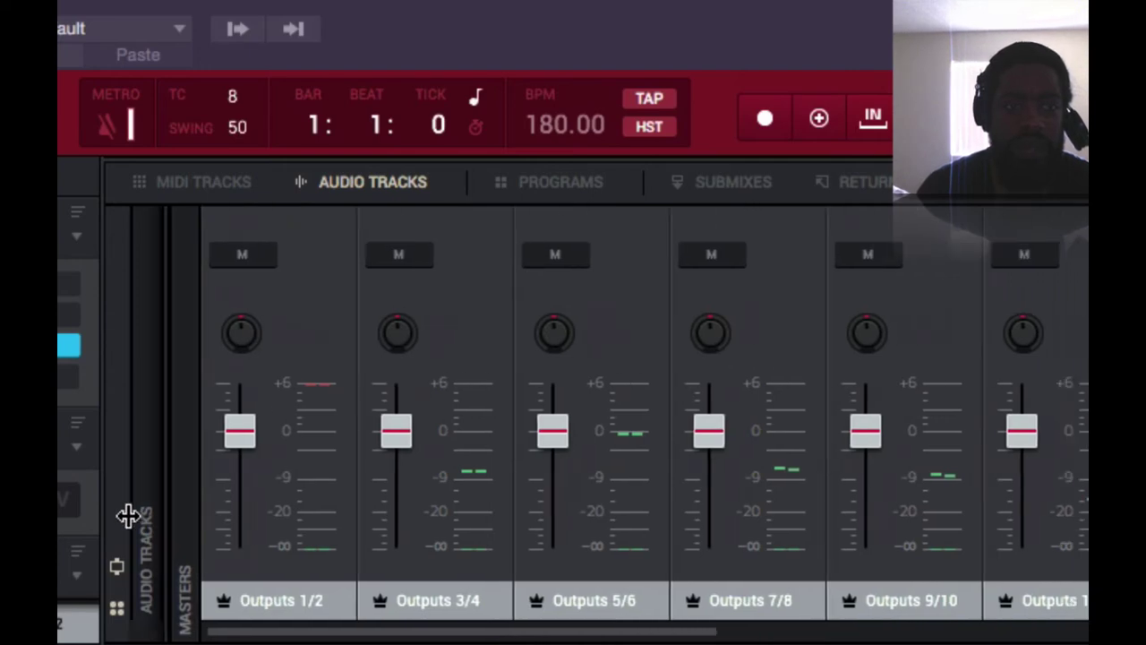
key(space)
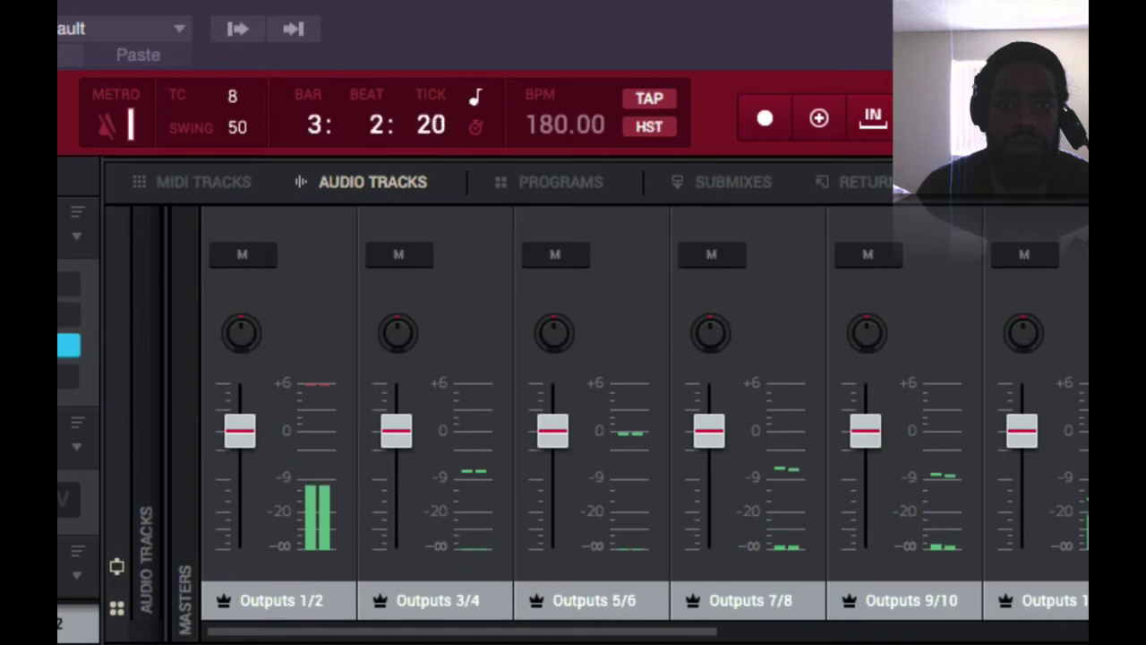
scroll(644, 421, right, 5)
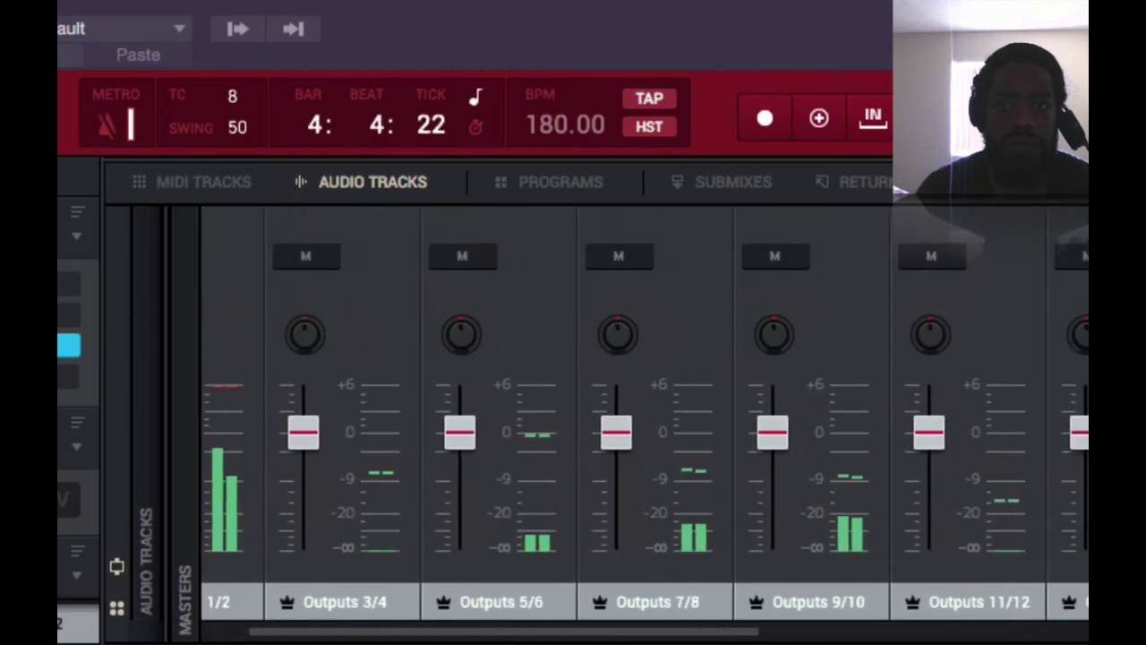
scroll(645, 421, right, 8)
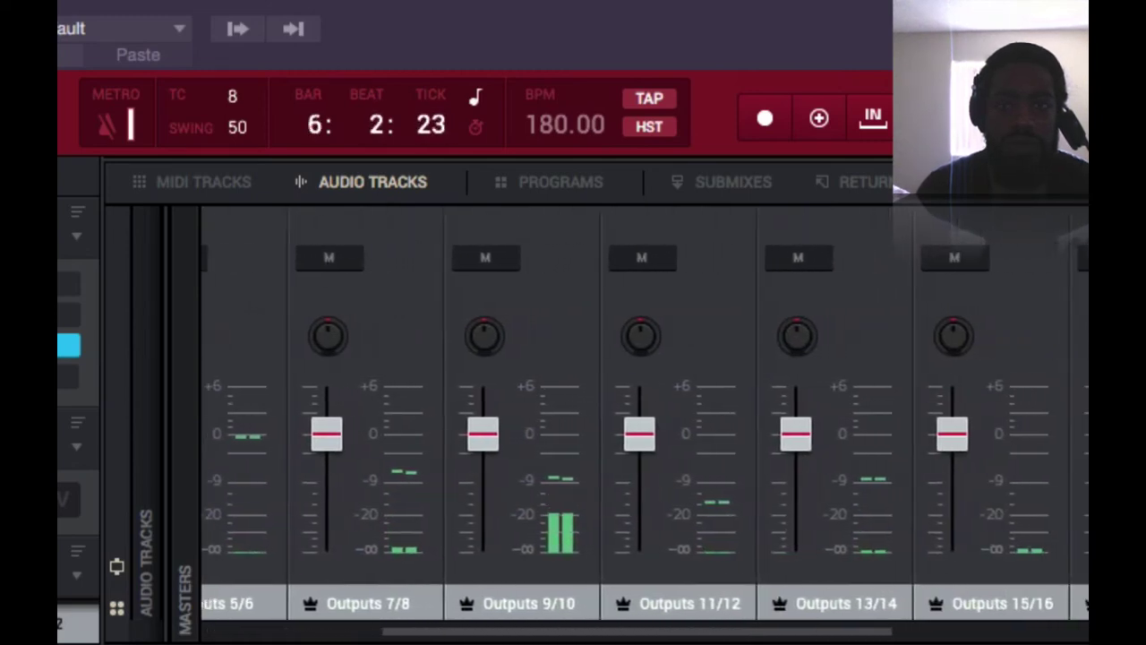
scroll(645, 421, right, 4)
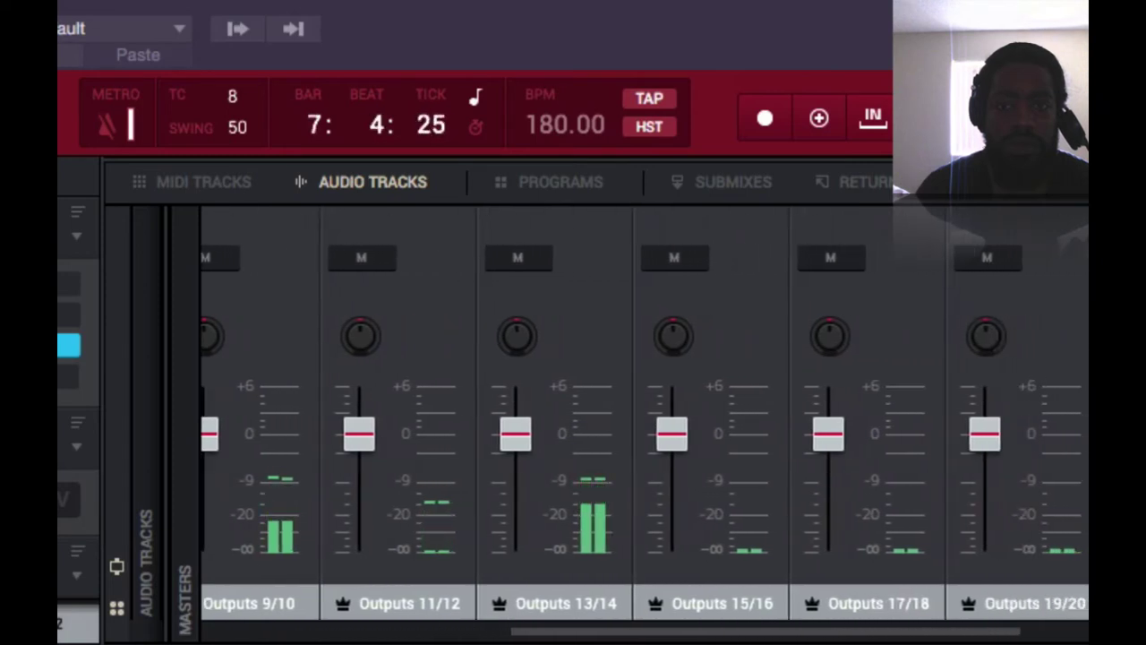
scroll(645, 421, left, 8)
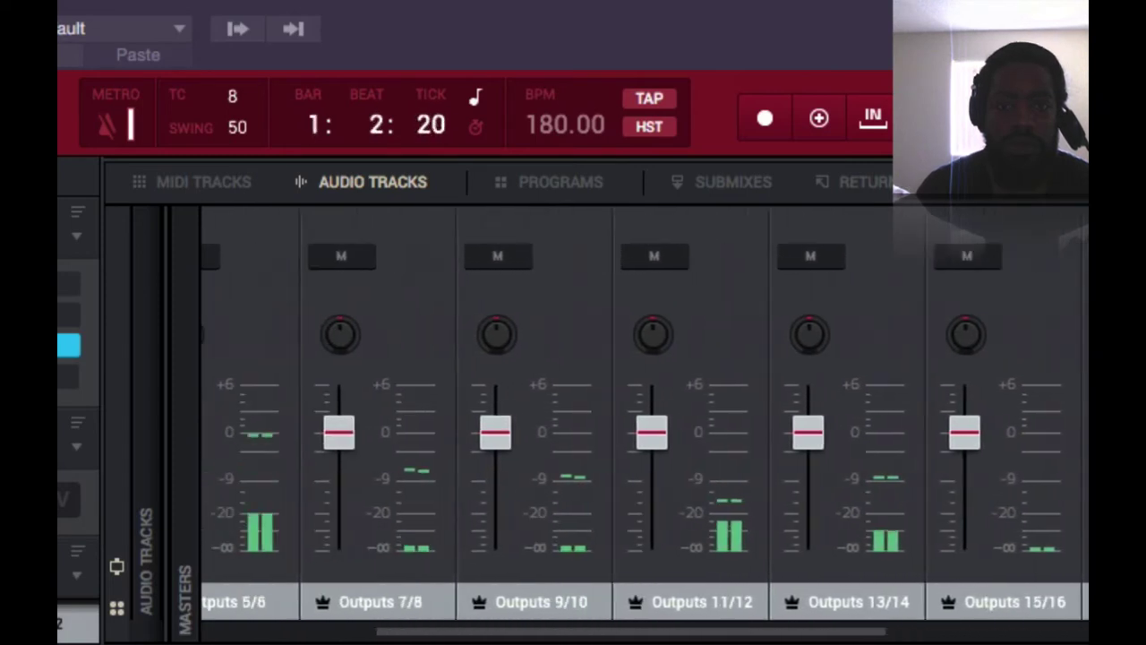
scroll(645, 421, left, 5)
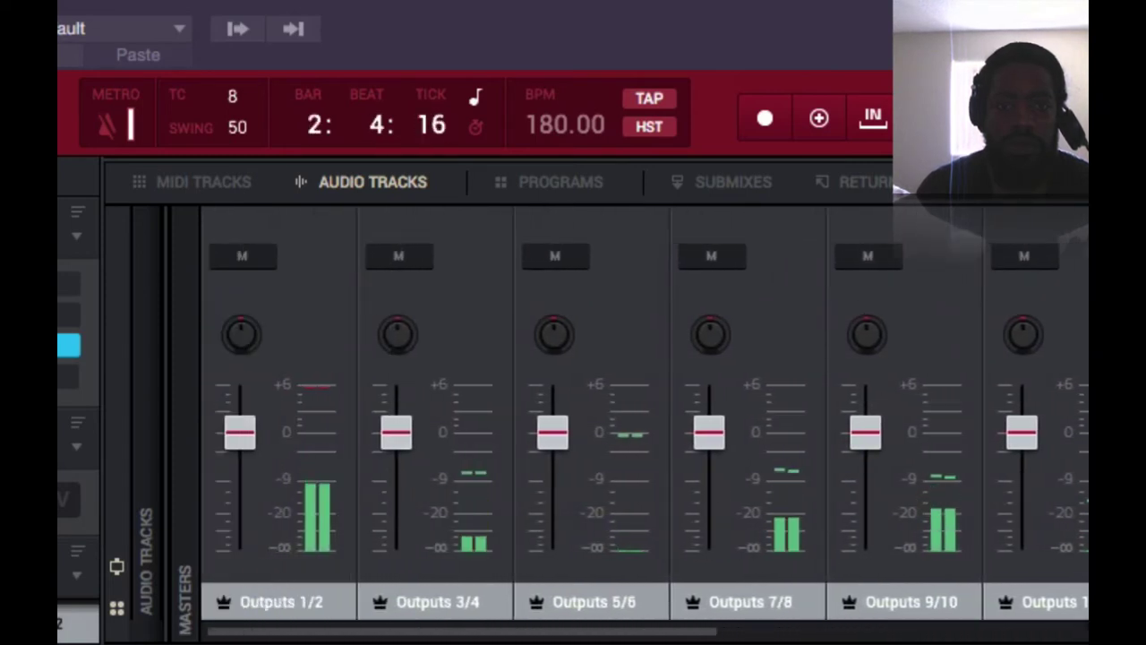
Mute and unmute the masters from Outputs 1/2 up to Outputs 11/12 during playback to check each output's sound.
click(260, 259)
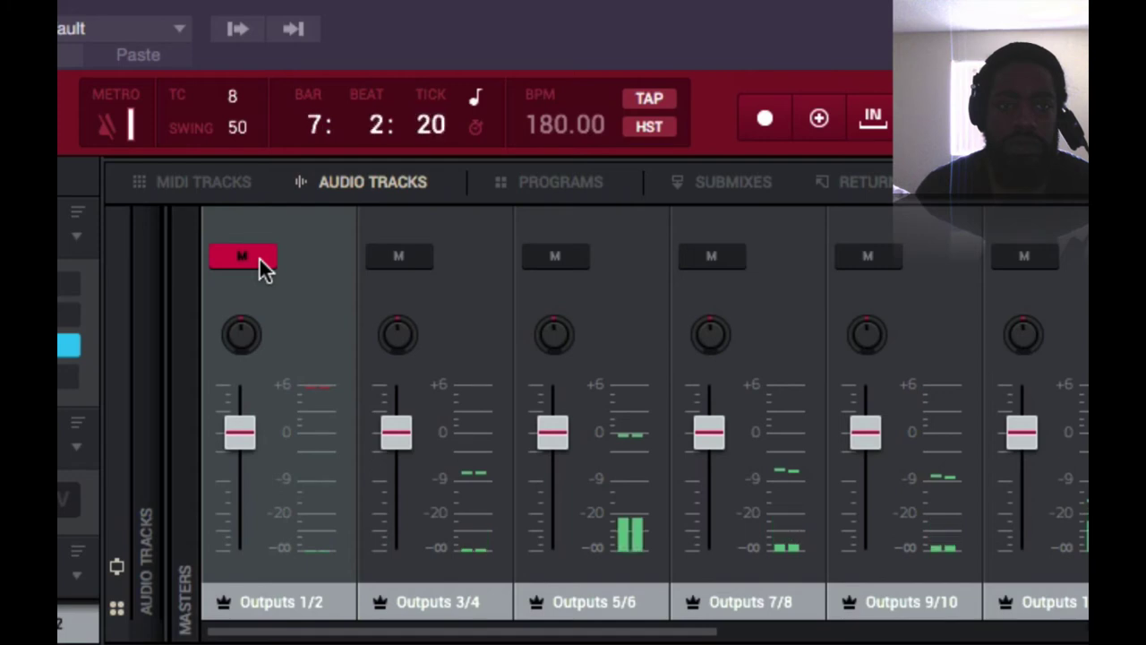
click(259, 257)
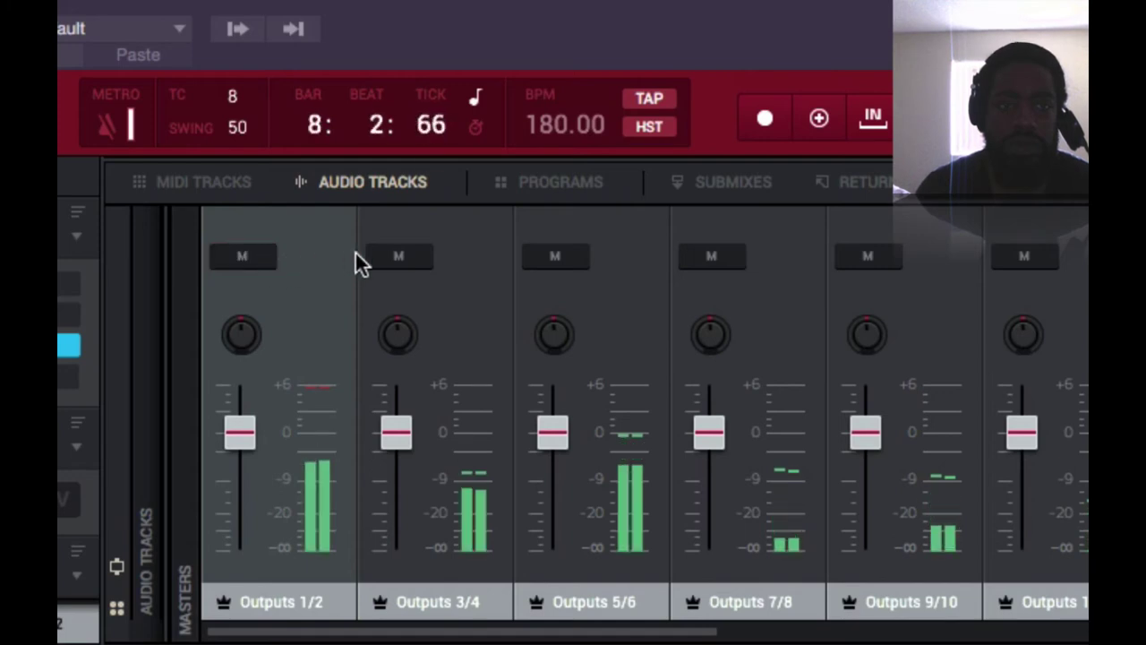
click(405, 257)
click(557, 257)
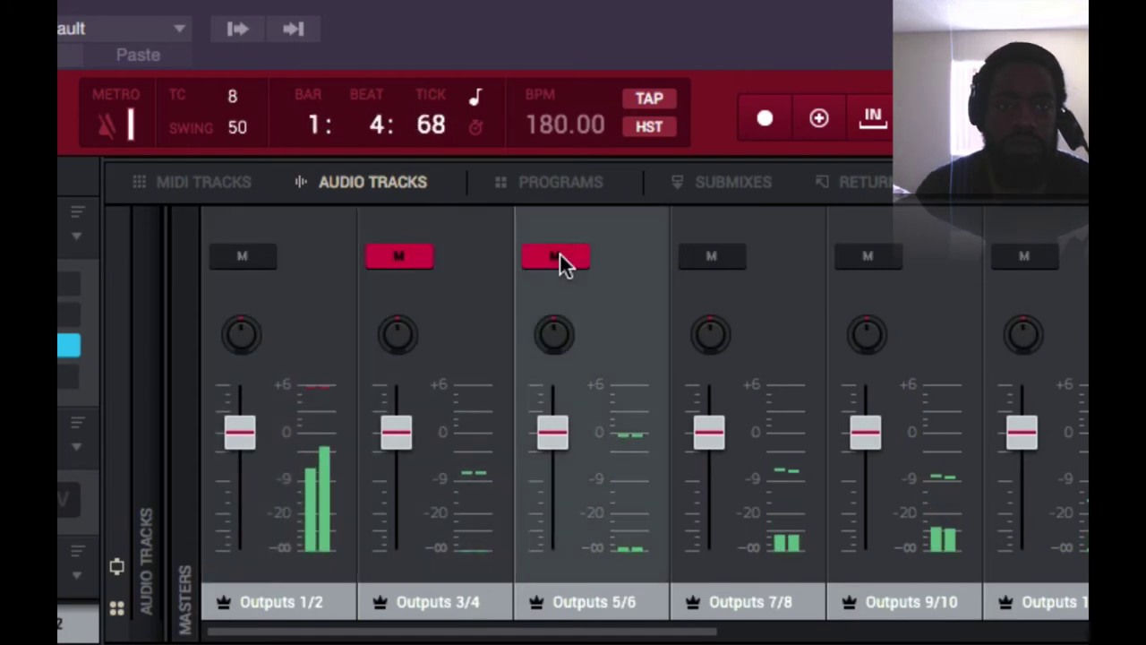
click(730, 258)
click(868, 260)
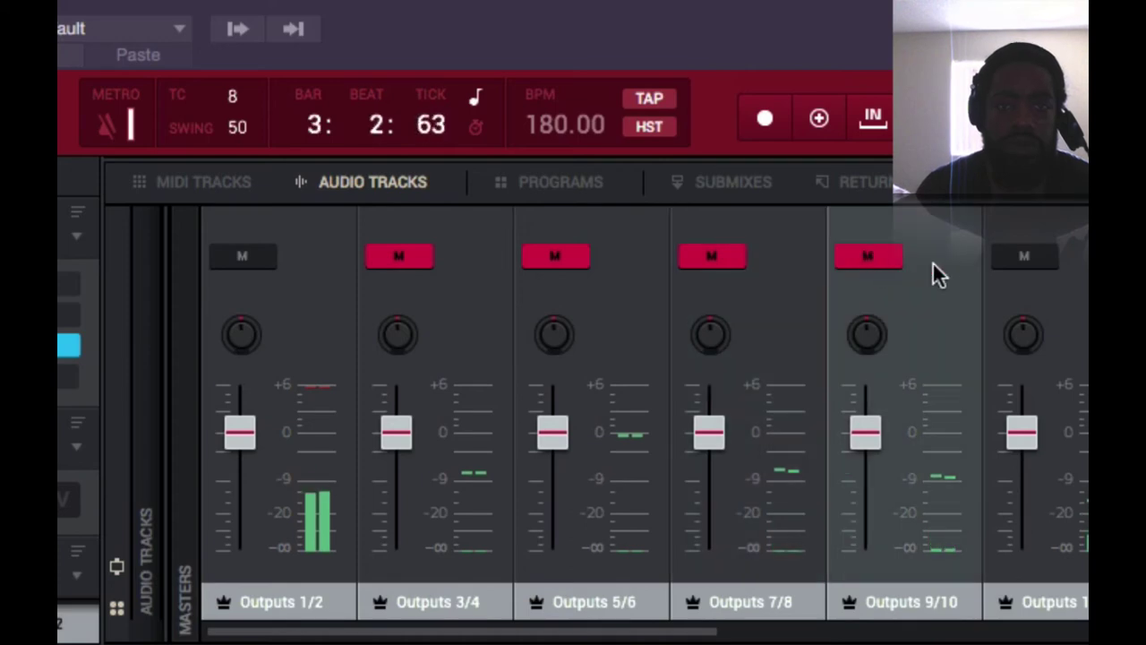
click(1028, 257)
click(1039, 259)
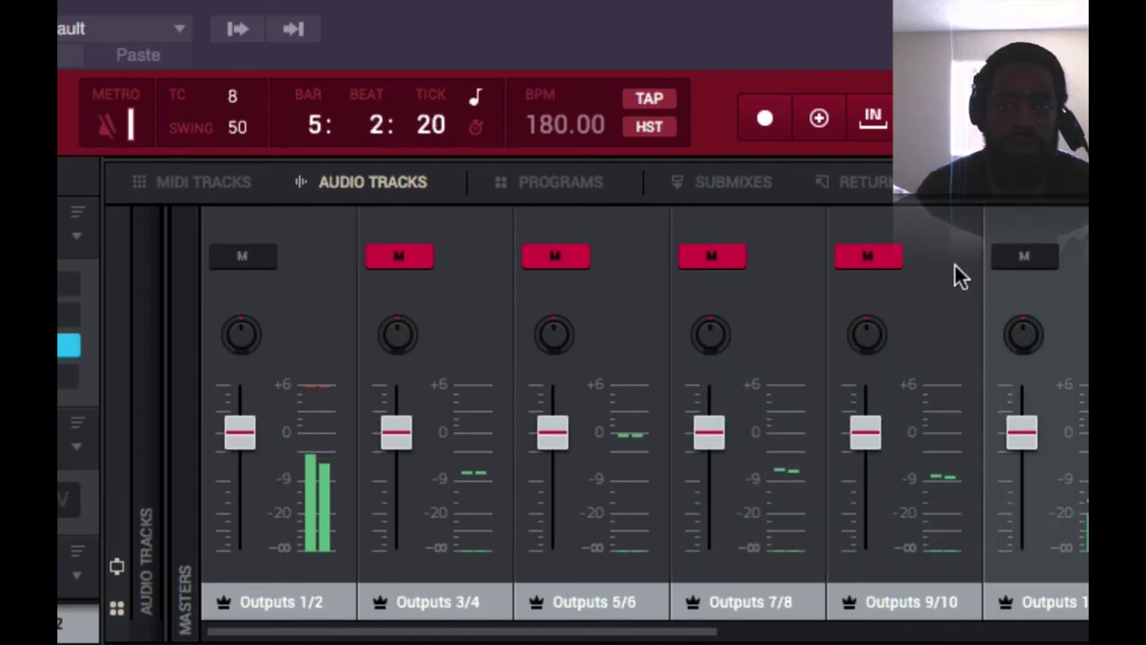
click(882, 263)
click(727, 257)
click(579, 258)
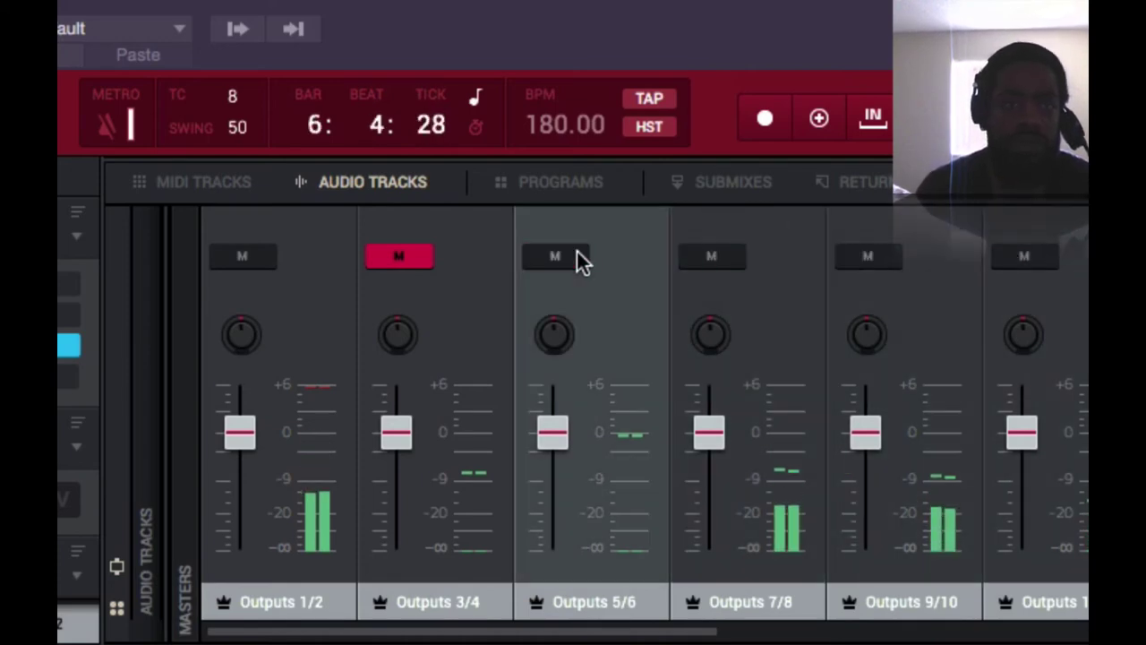
click(410, 257)
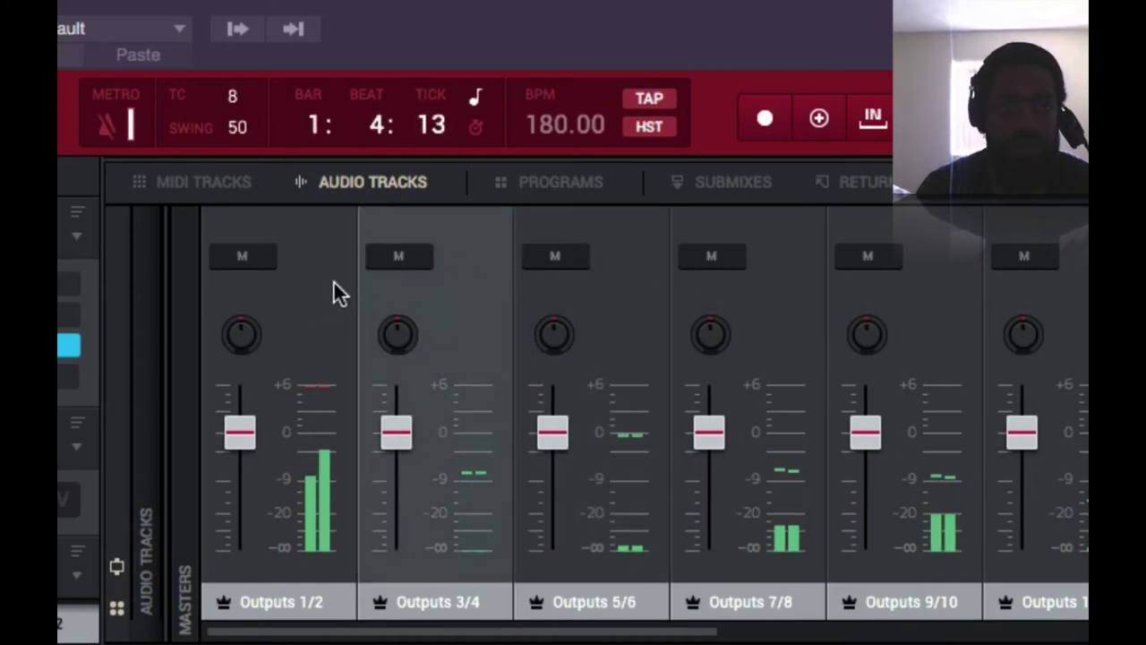
Narrow the MPC masters section, show the programs in the mixer again, and enlarge the plugin window.
drag(161, 362, 1137, 499)
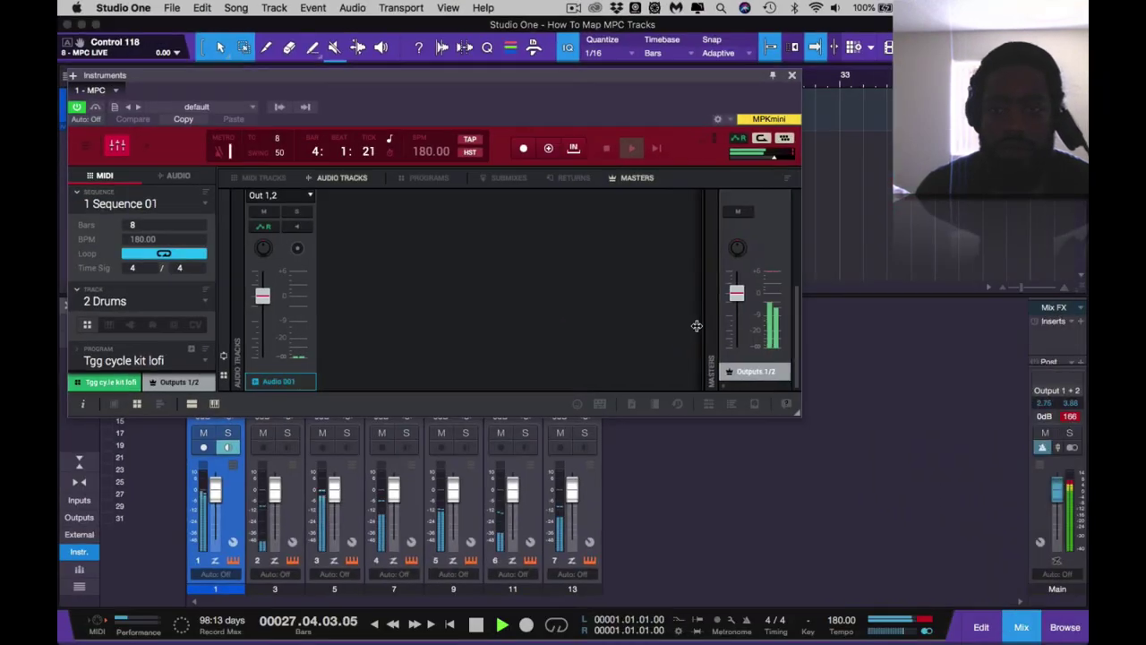
mouse_move(697, 325)
mouse_down()
mouse_move(665, 327)
mouse_move(702, 331)
mouse_up()
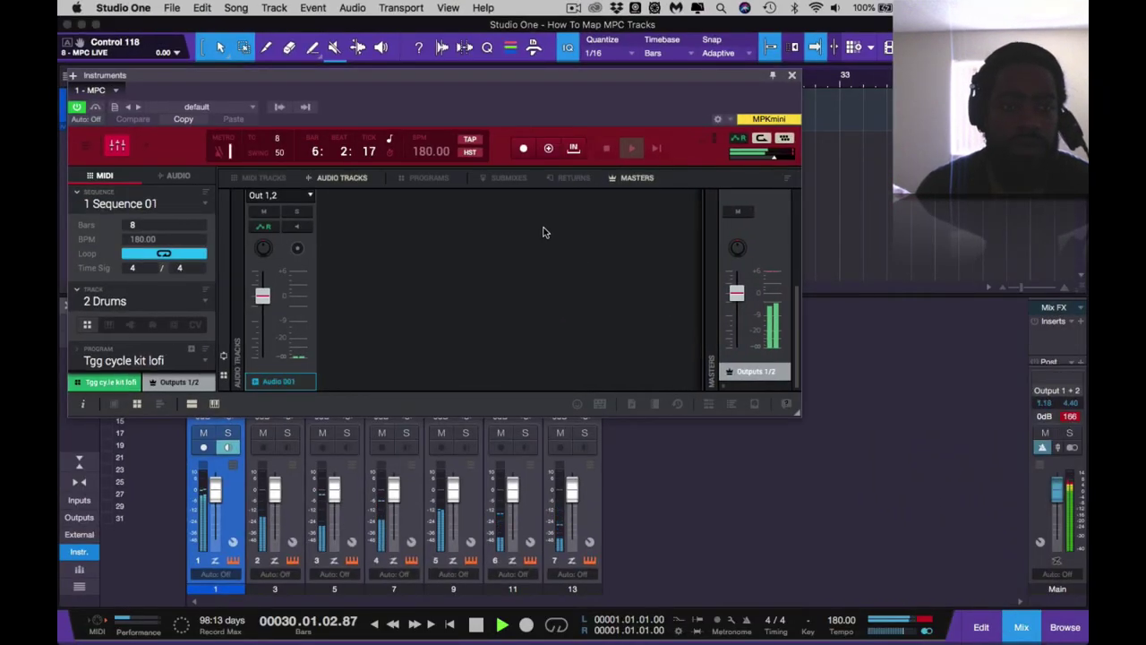
click(441, 178)
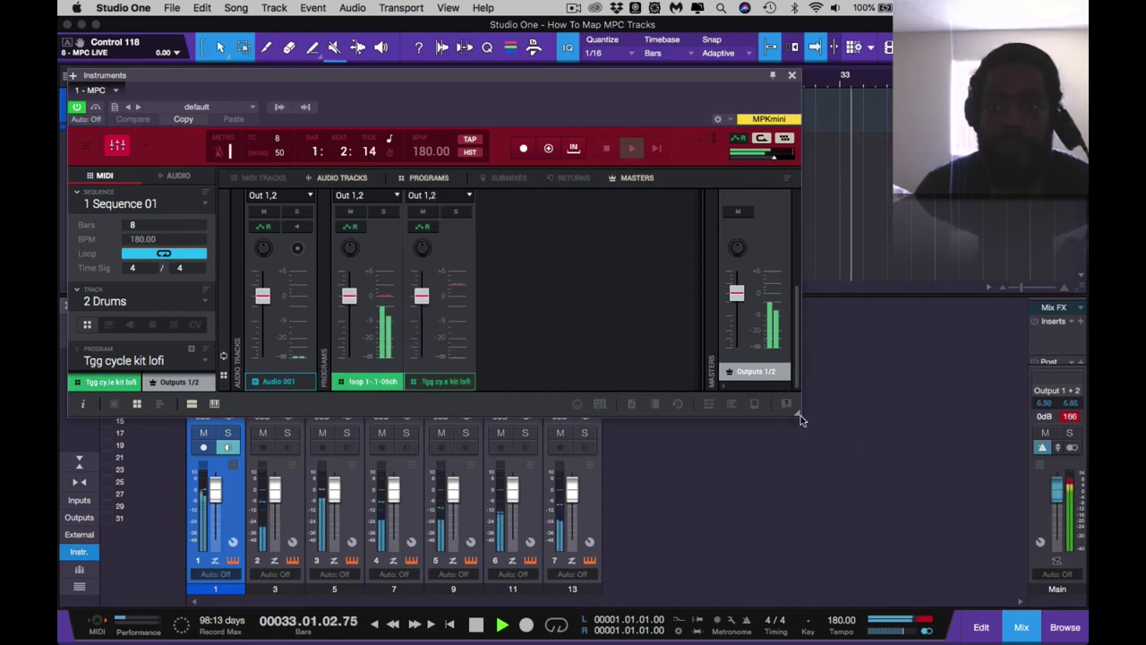
drag(801, 414, 1079, 638)
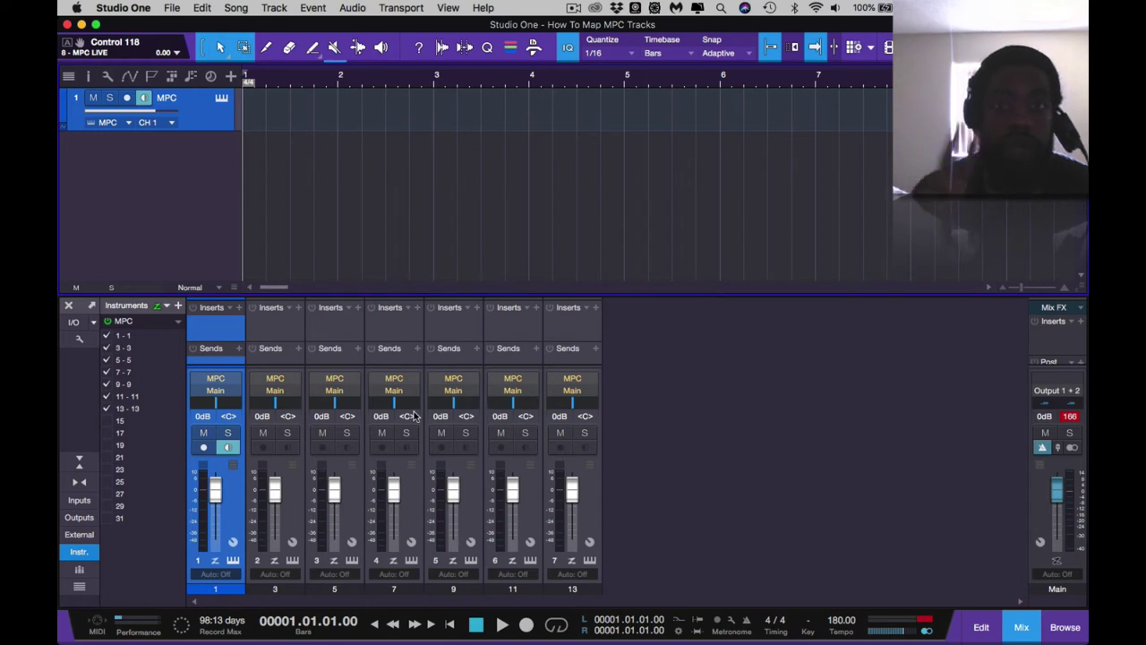
Play the song and solo the Studio One instrument channels 3, 5, 7, 9, 11 and 13 one after another.
key(space)
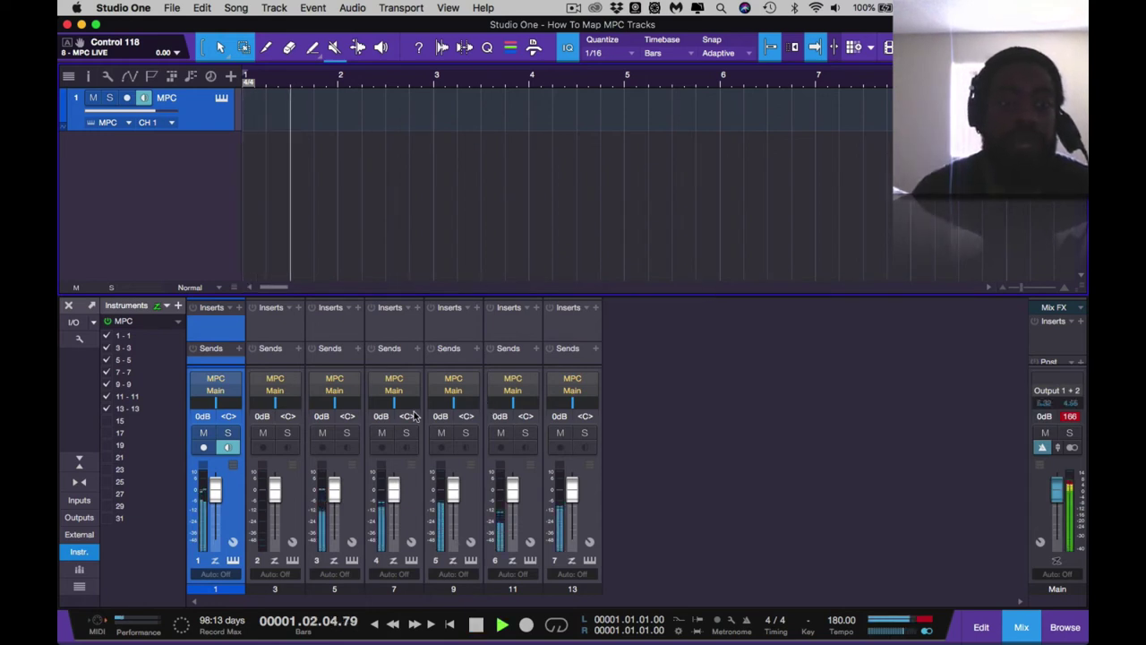
click(288, 435)
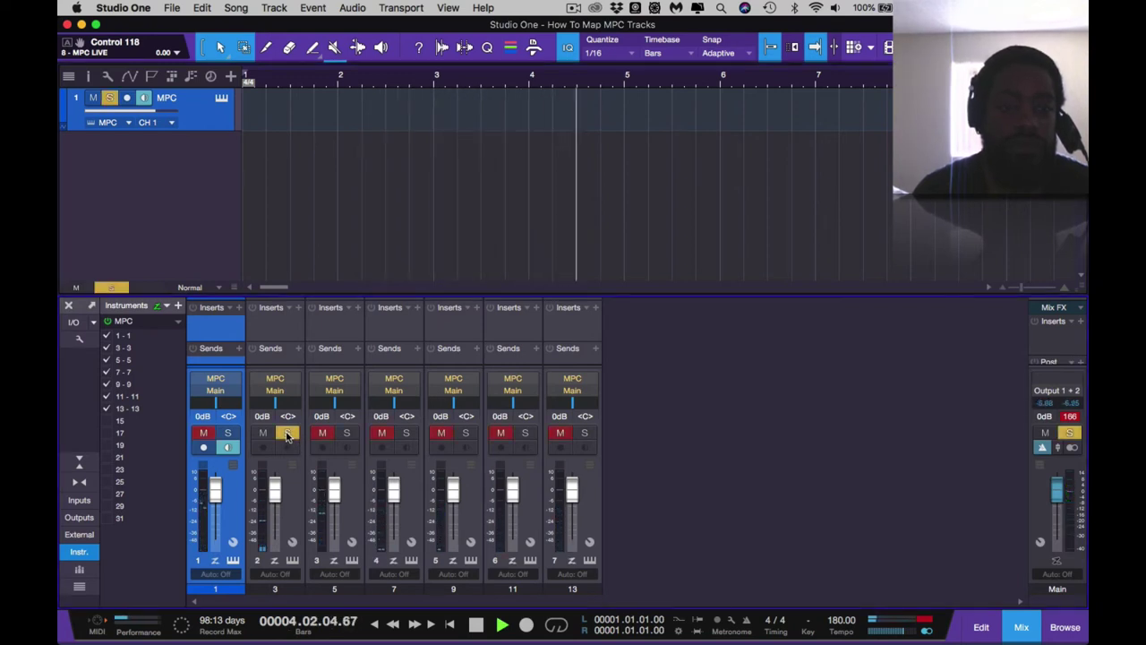
click(346, 433)
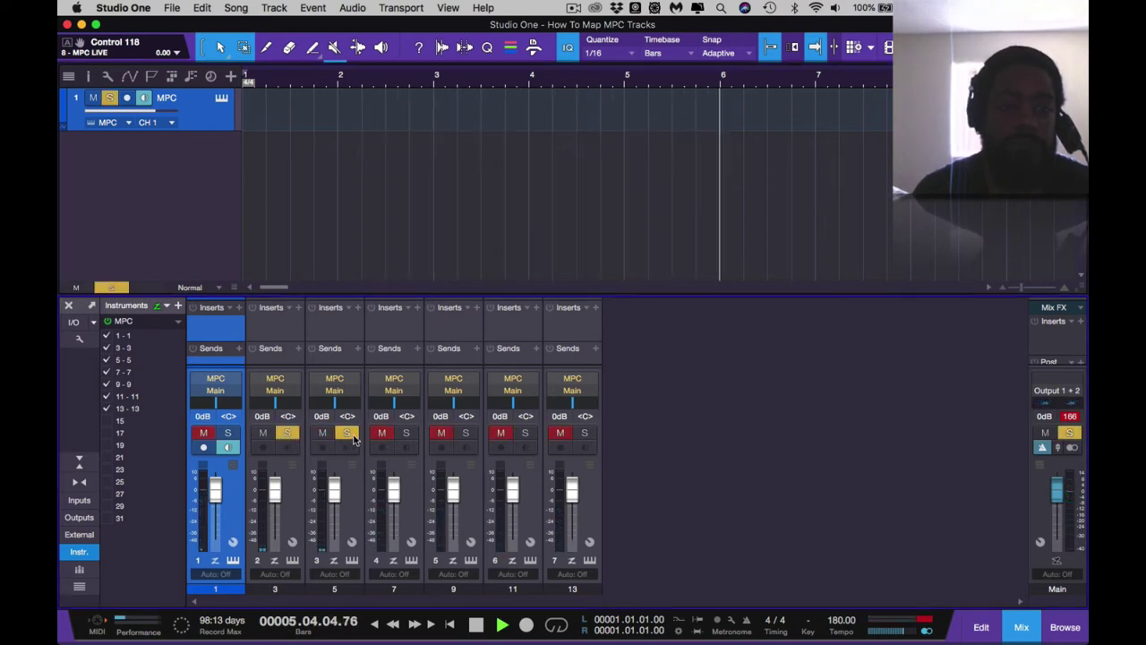
click(406, 434)
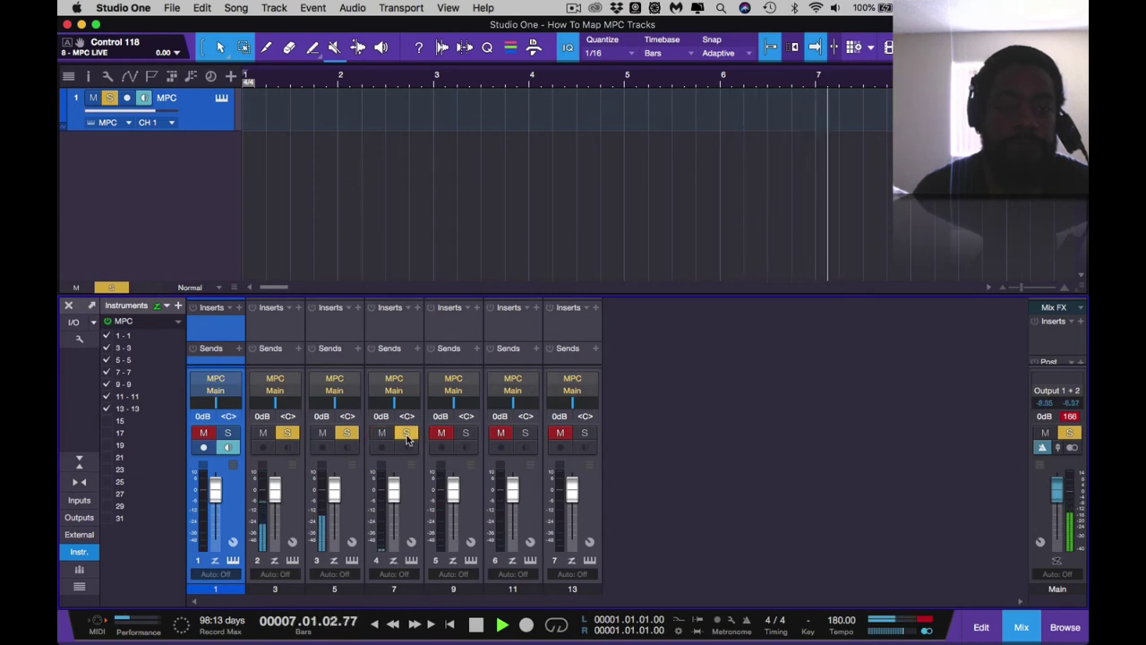
click(466, 433)
click(525, 434)
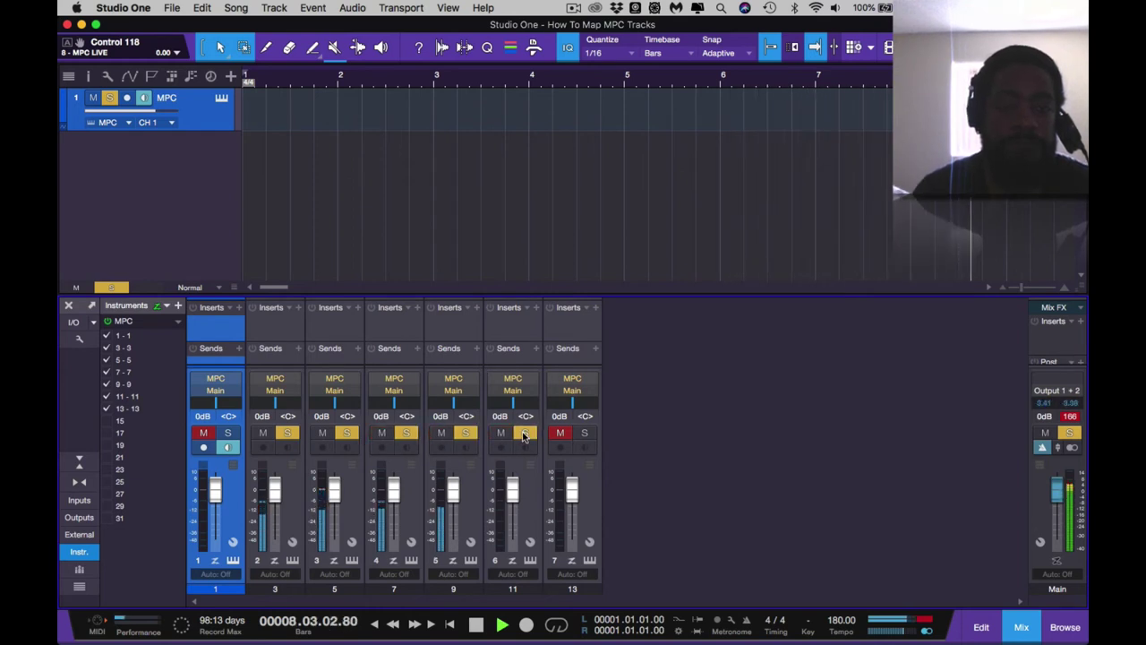
click(584, 434)
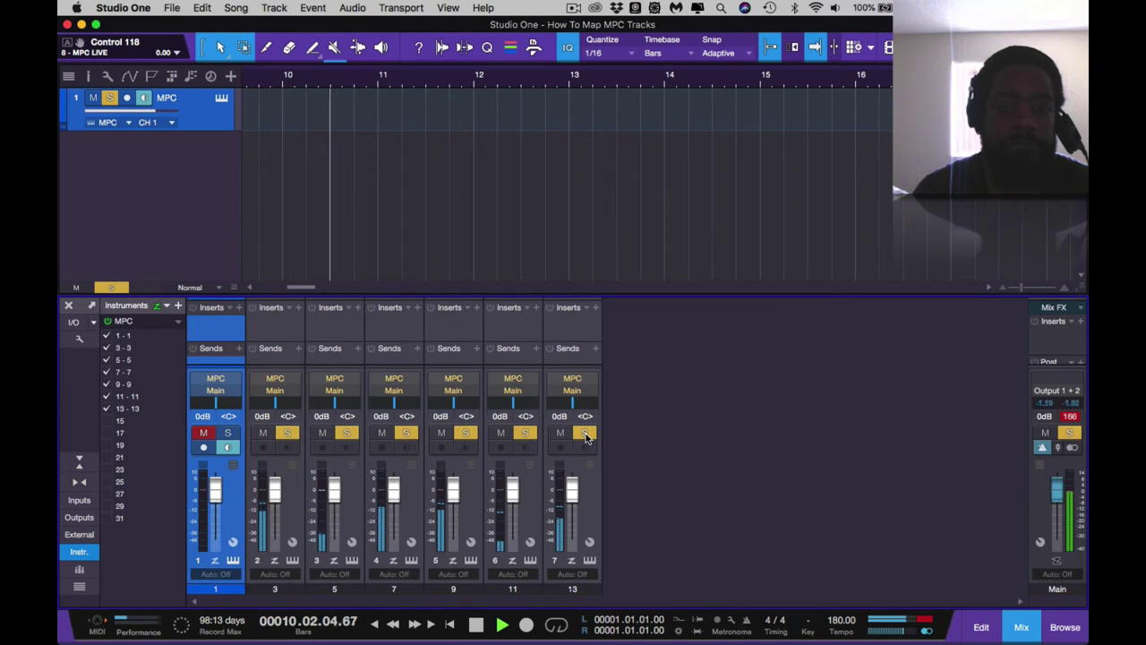
Take the instrument channels out of solo one by one, from channel 13 back to channel 3, and stop playback.
click(584, 434)
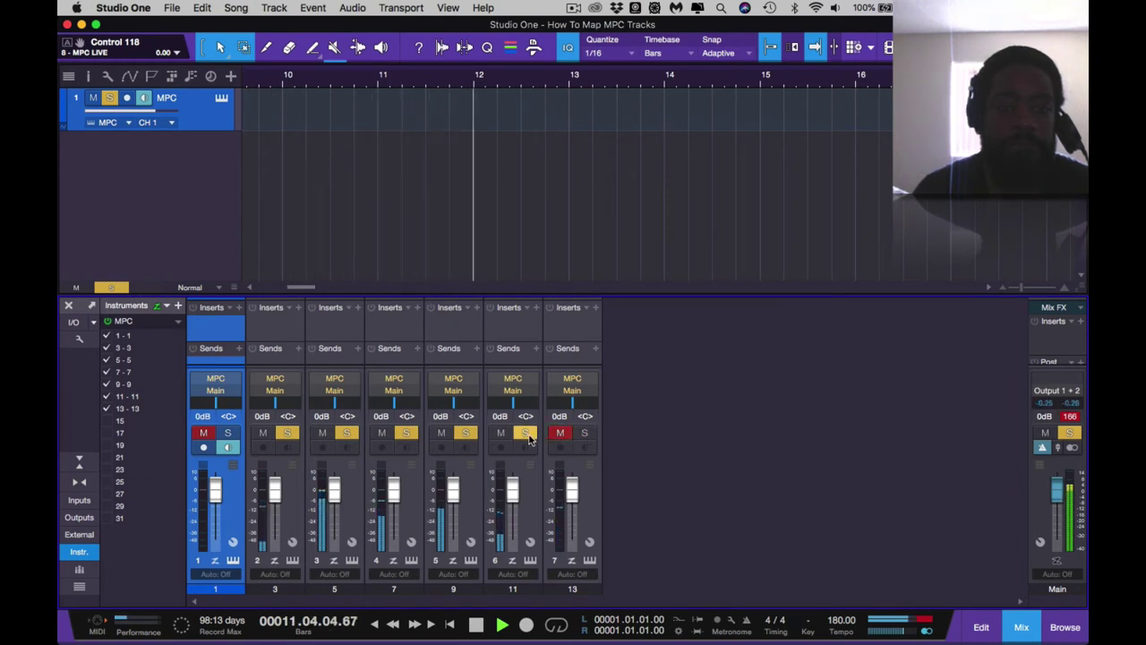
click(525, 433)
click(466, 433)
click(406, 433)
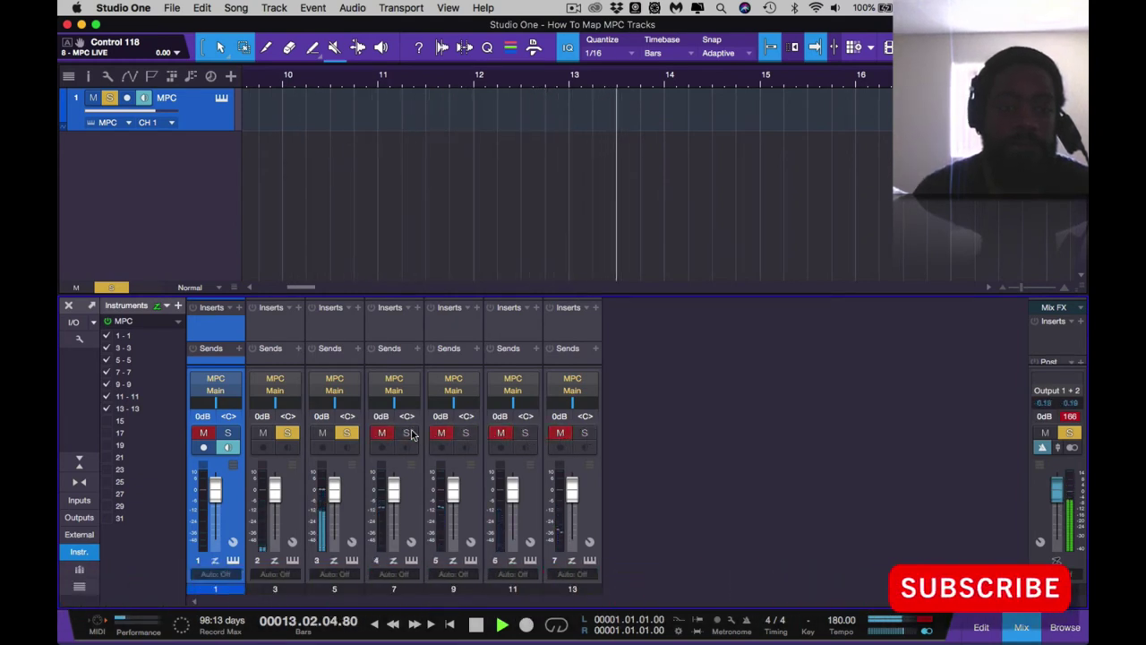
click(363, 435)
click(349, 434)
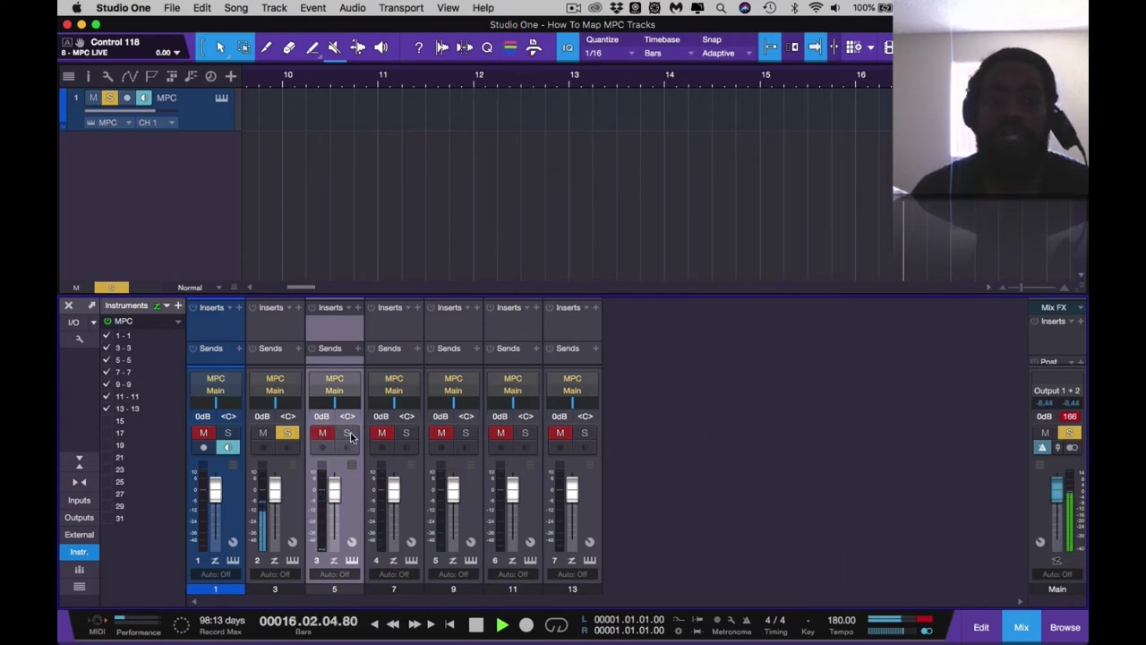
click(288, 434)
key(space)
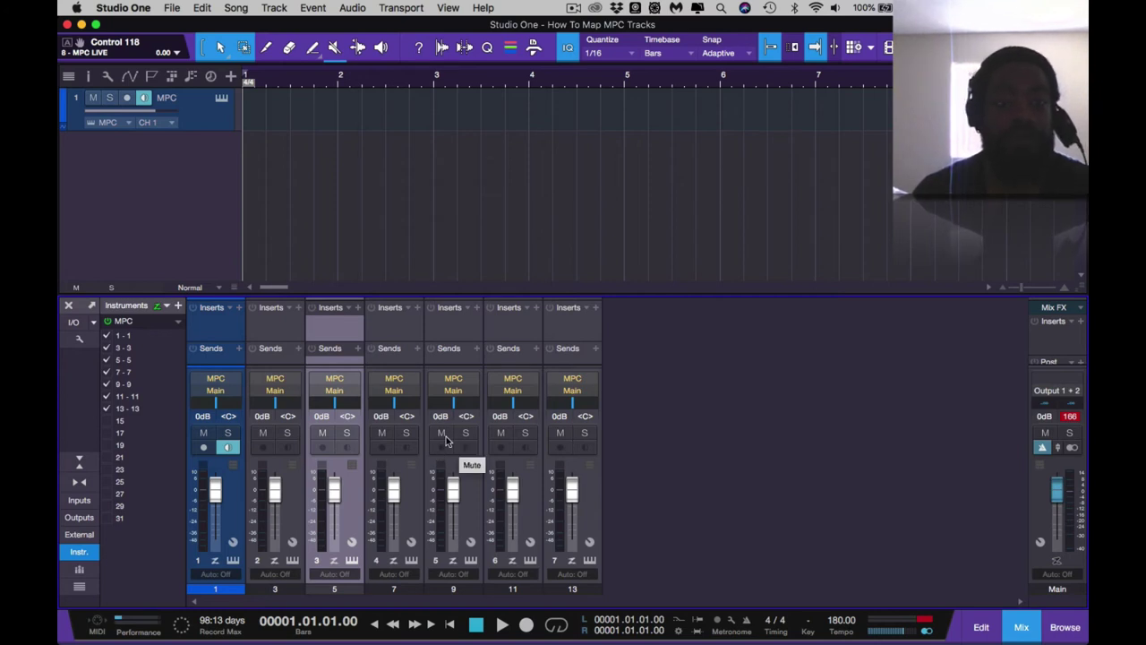
Arm the MPC instrument track, record a short take from the song start, and undo the recording.
click(213, 123)
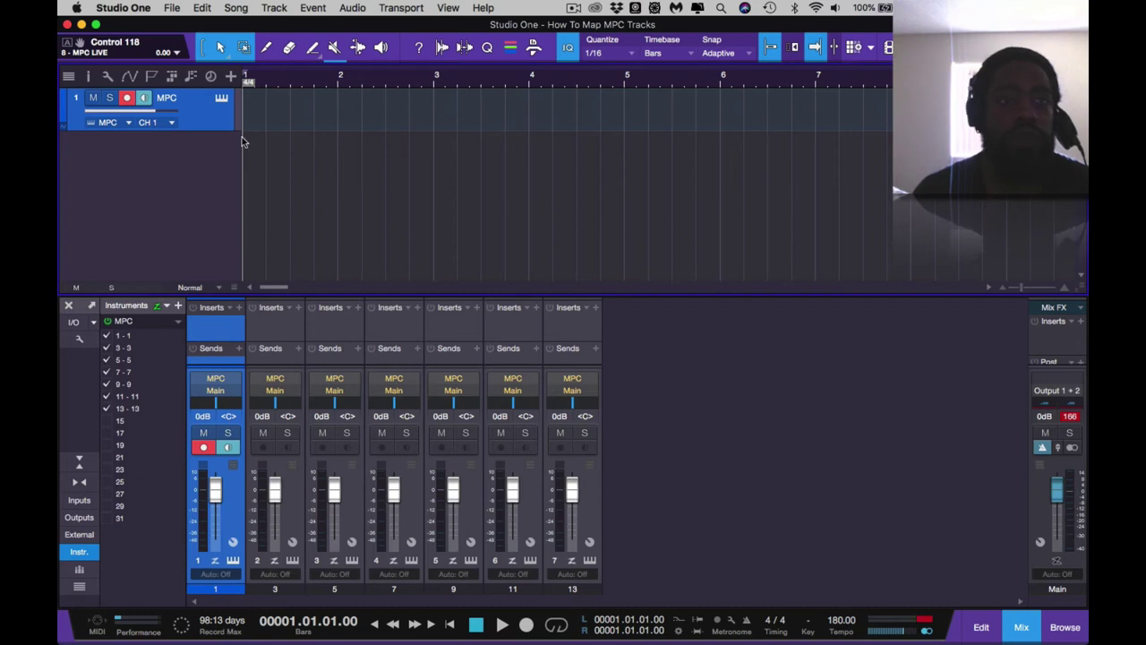
click(527, 624)
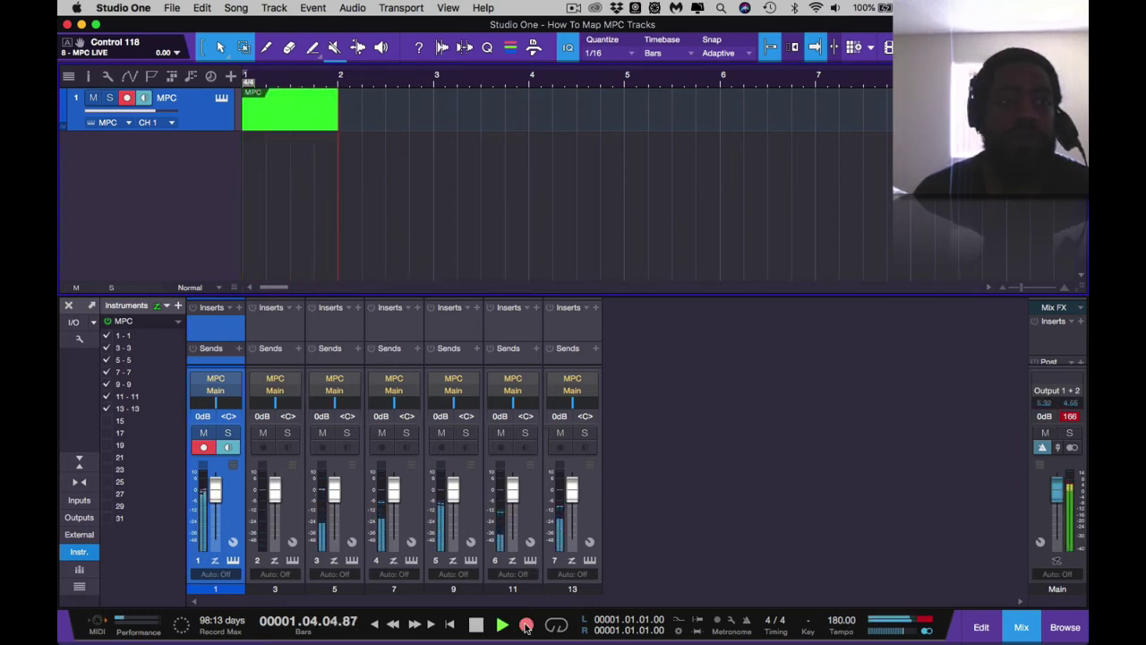
key(space)
key(super+z)
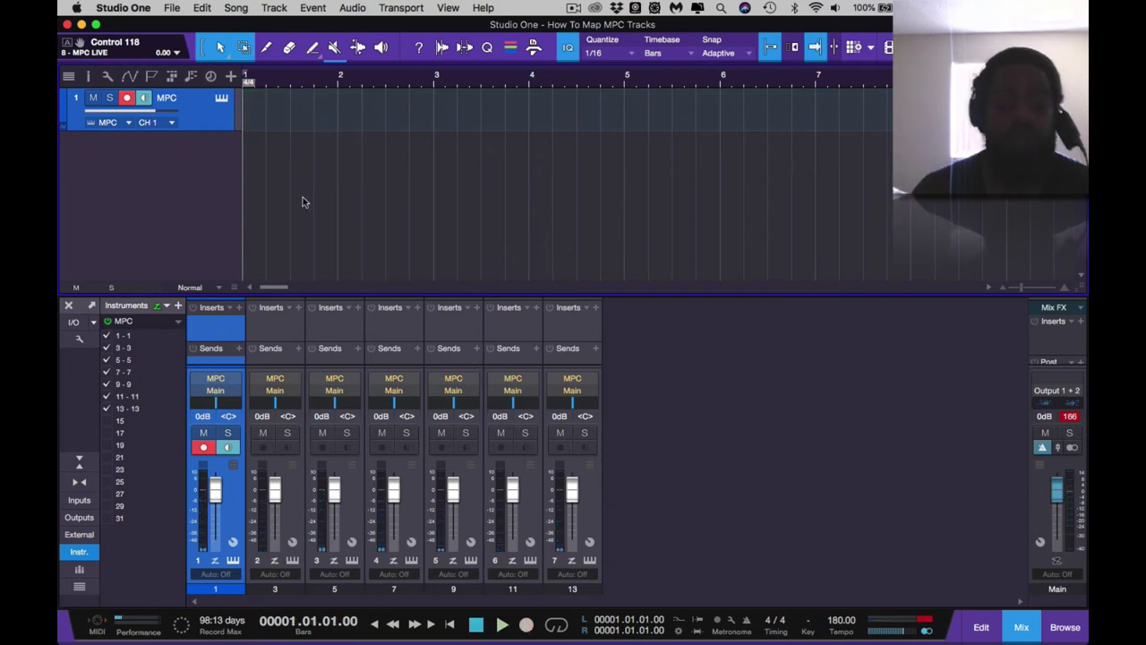
key(t)
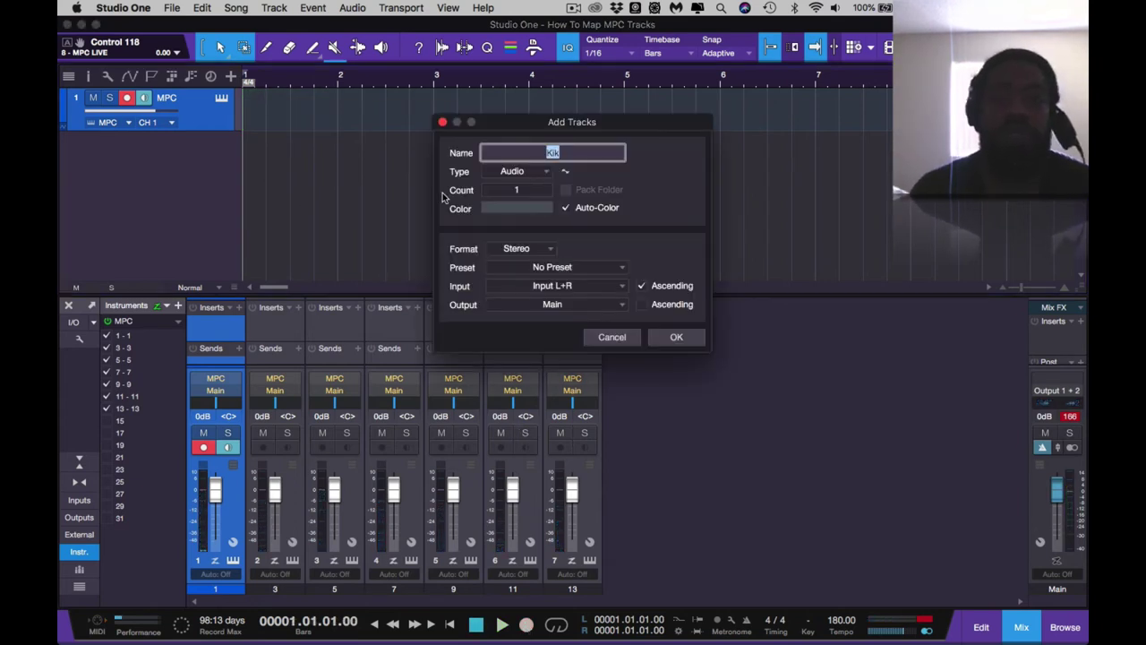
click(173, 8)
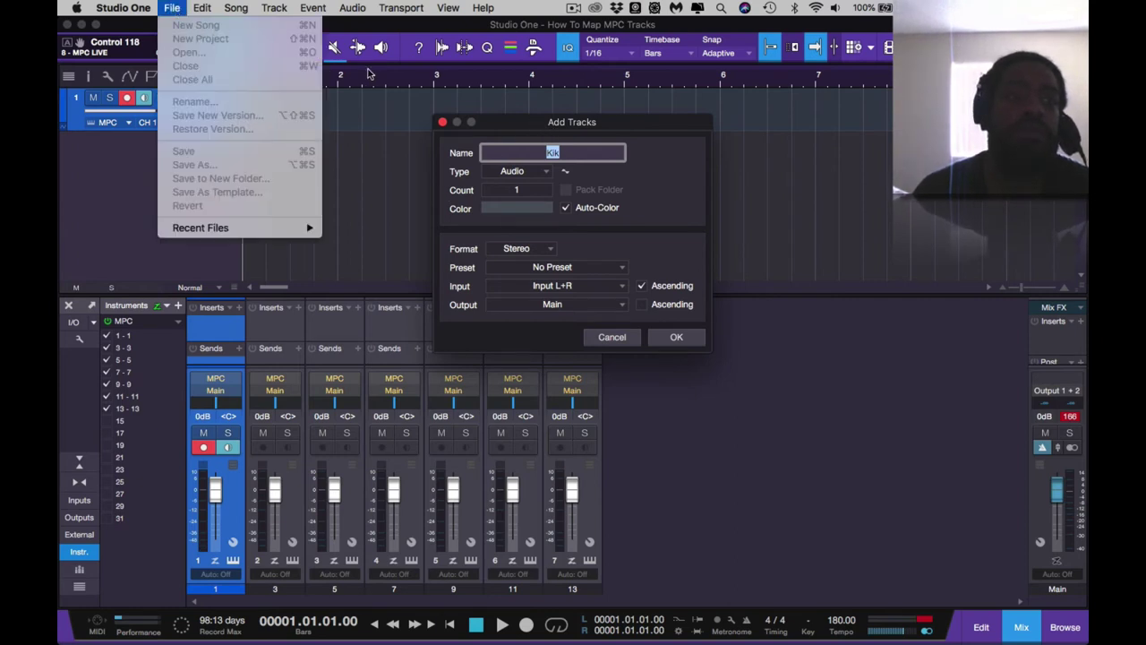
mouse_move(274, 8)
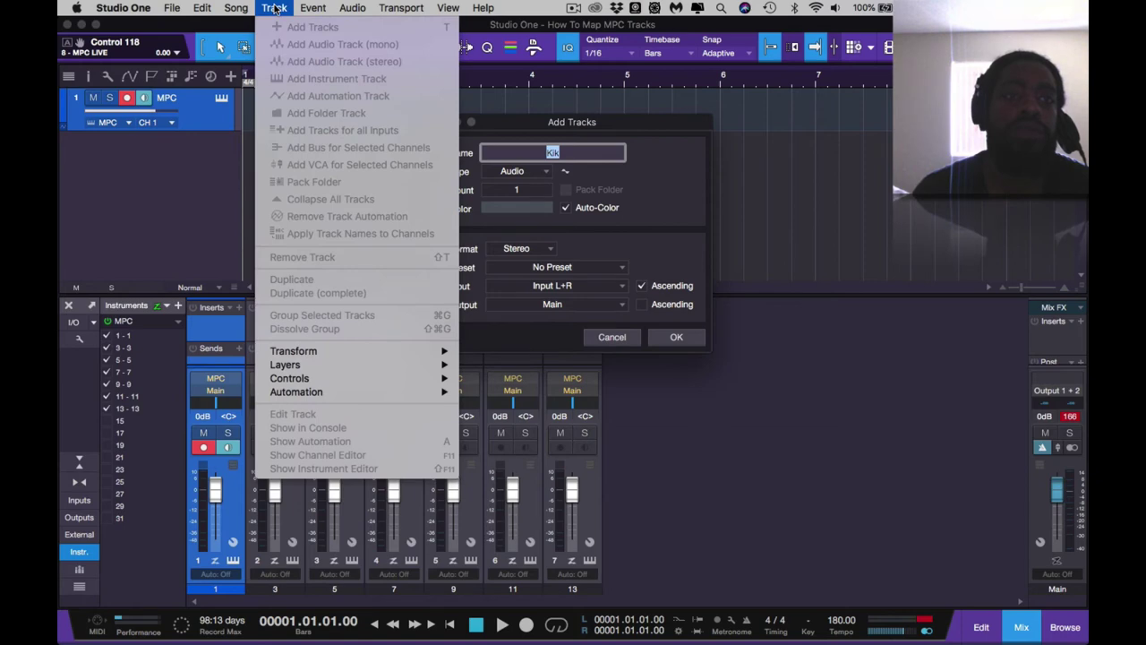
click(745, 125)
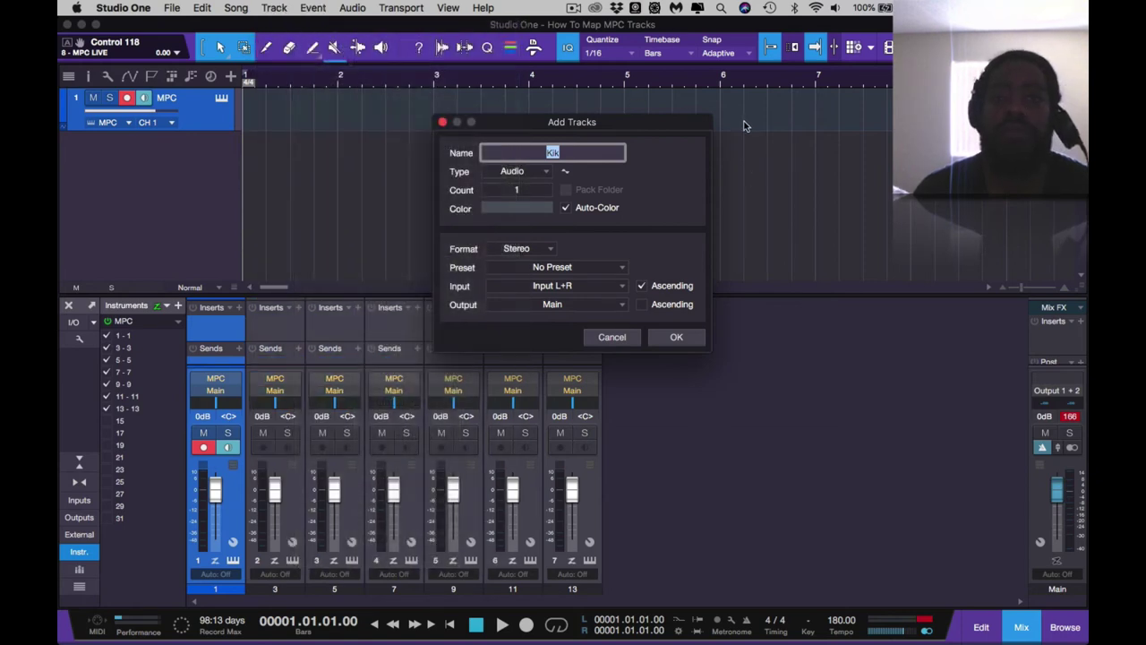
click(444, 123)
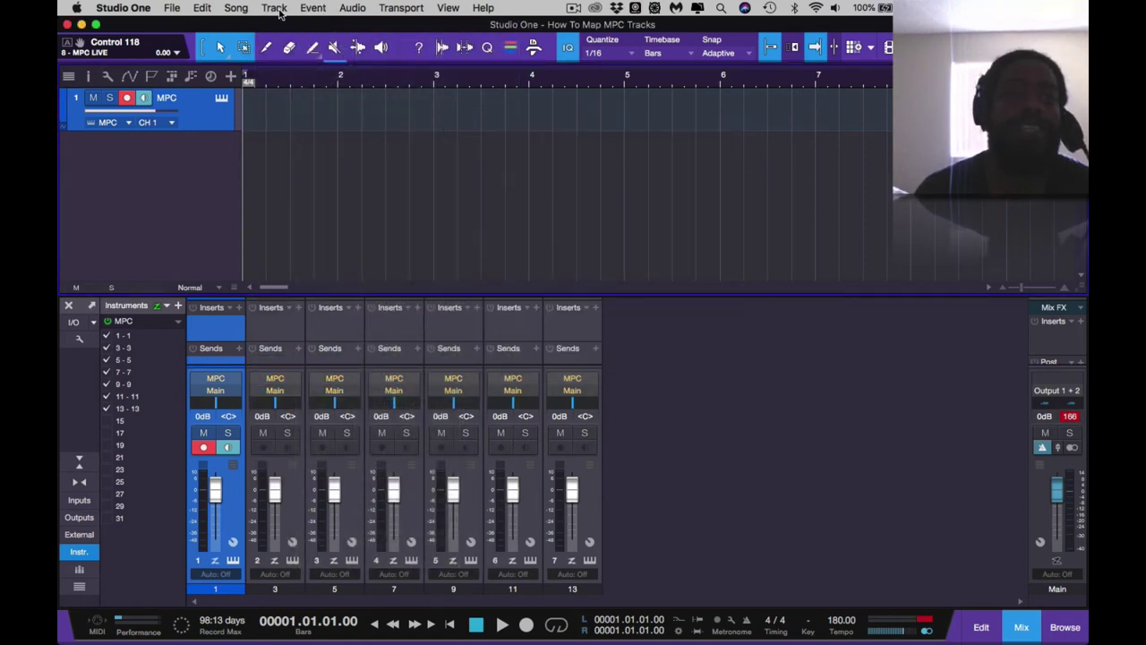
Add a stereo audio track named Loop with instrument output 1 as its input and Main as its output.
click(276, 9)
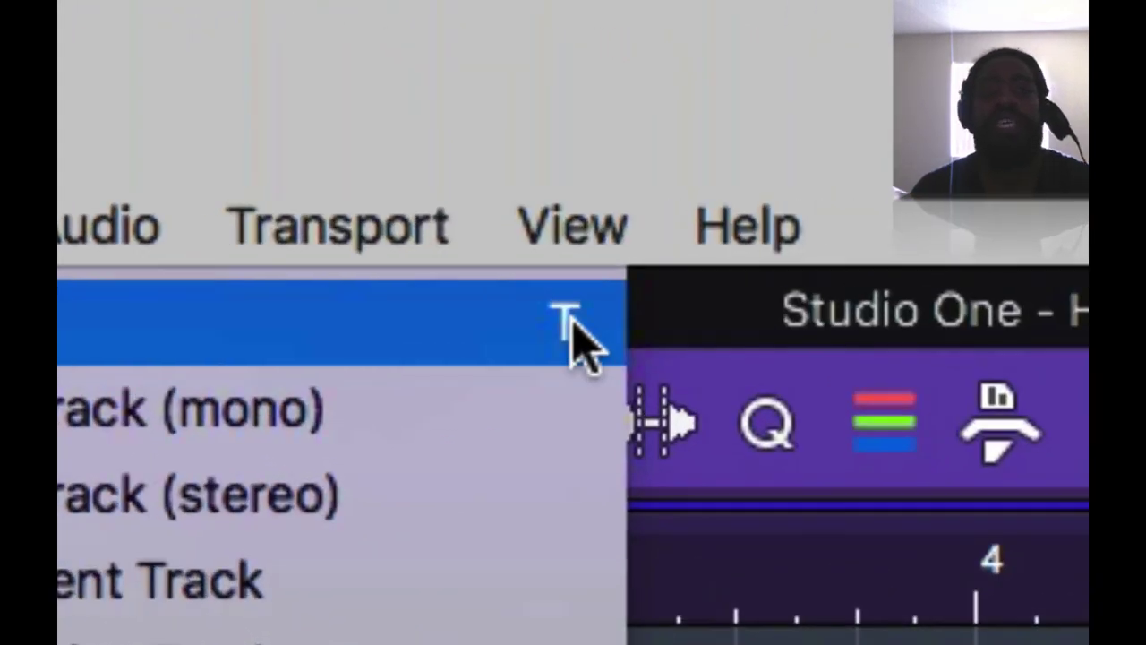
click(573, 322)
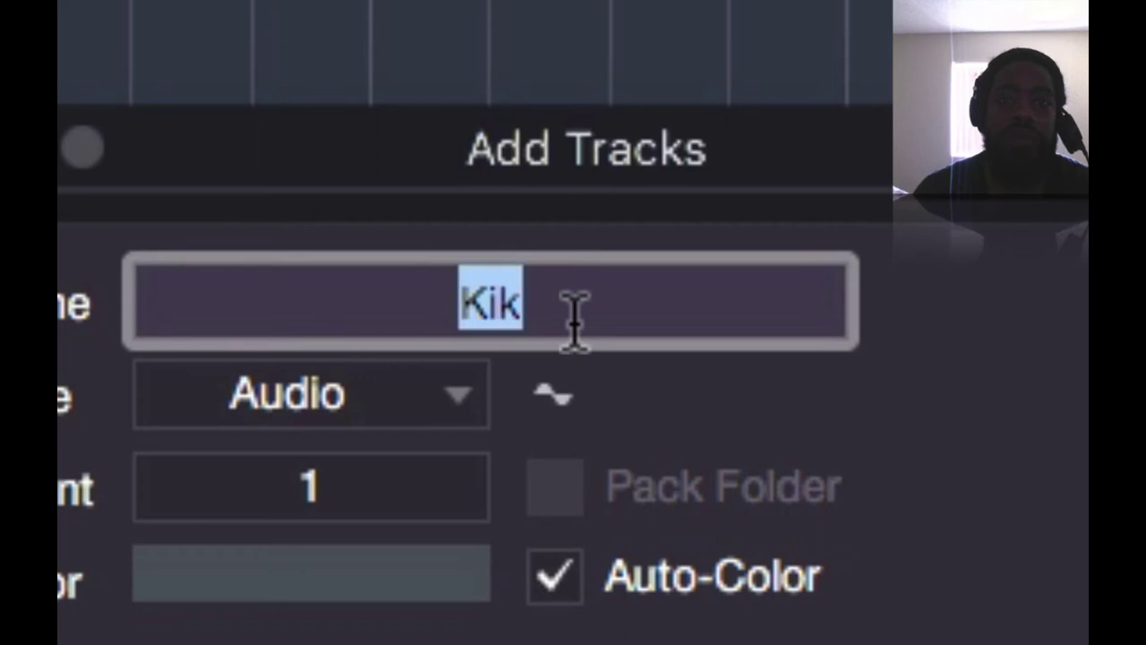
text(Loop)
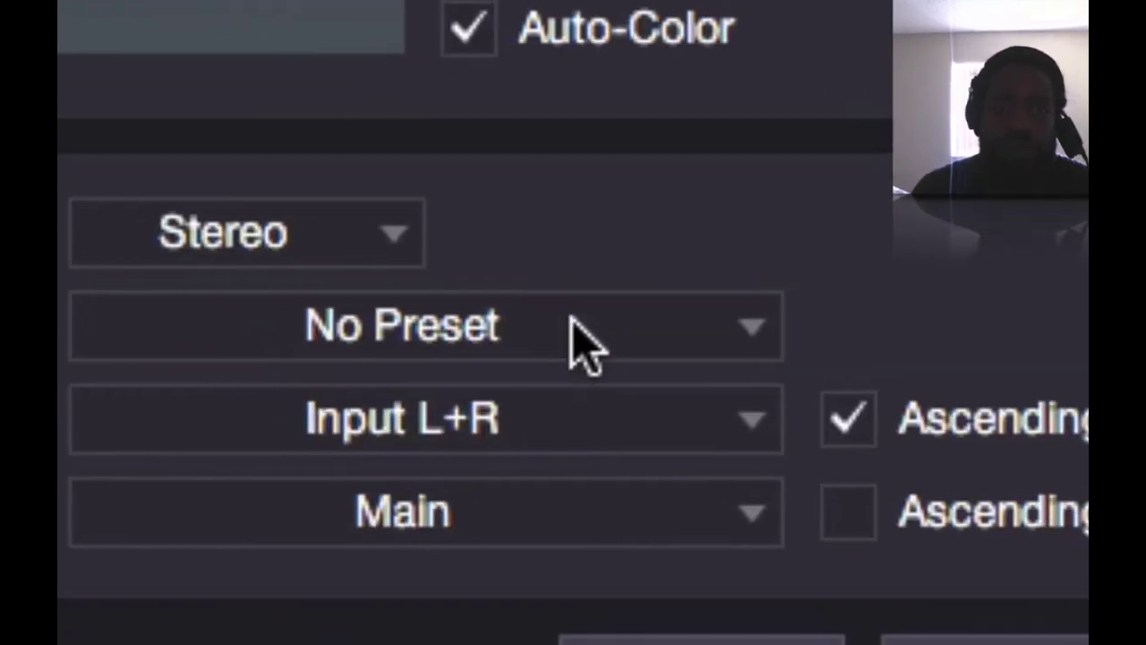
click(584, 341)
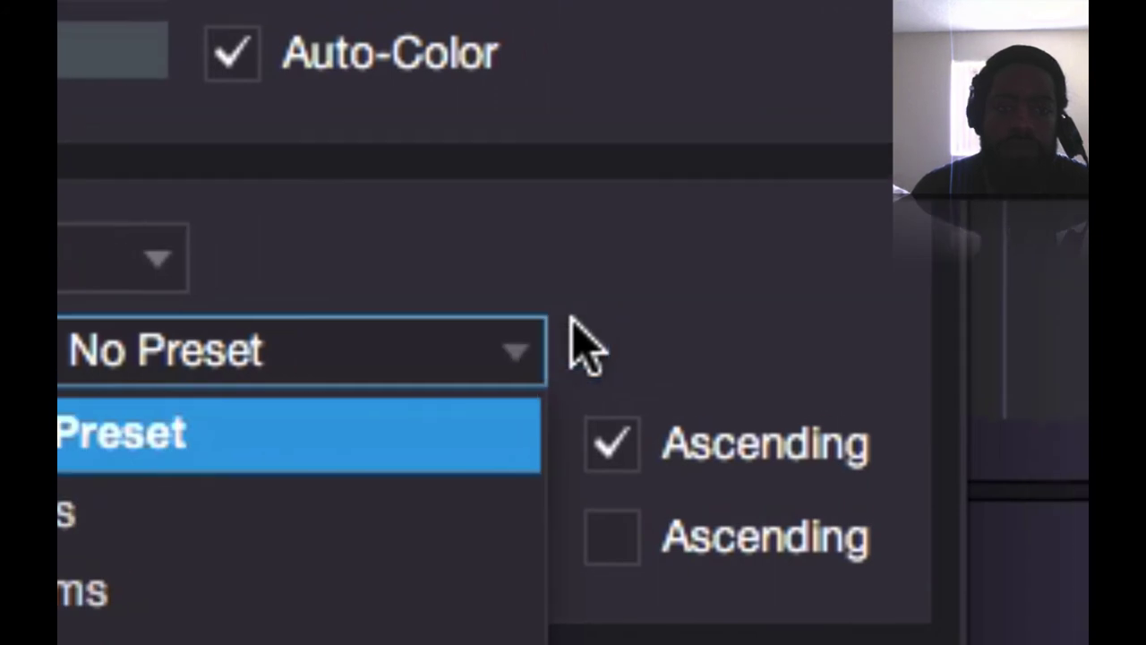
click(583, 340)
click(574, 319)
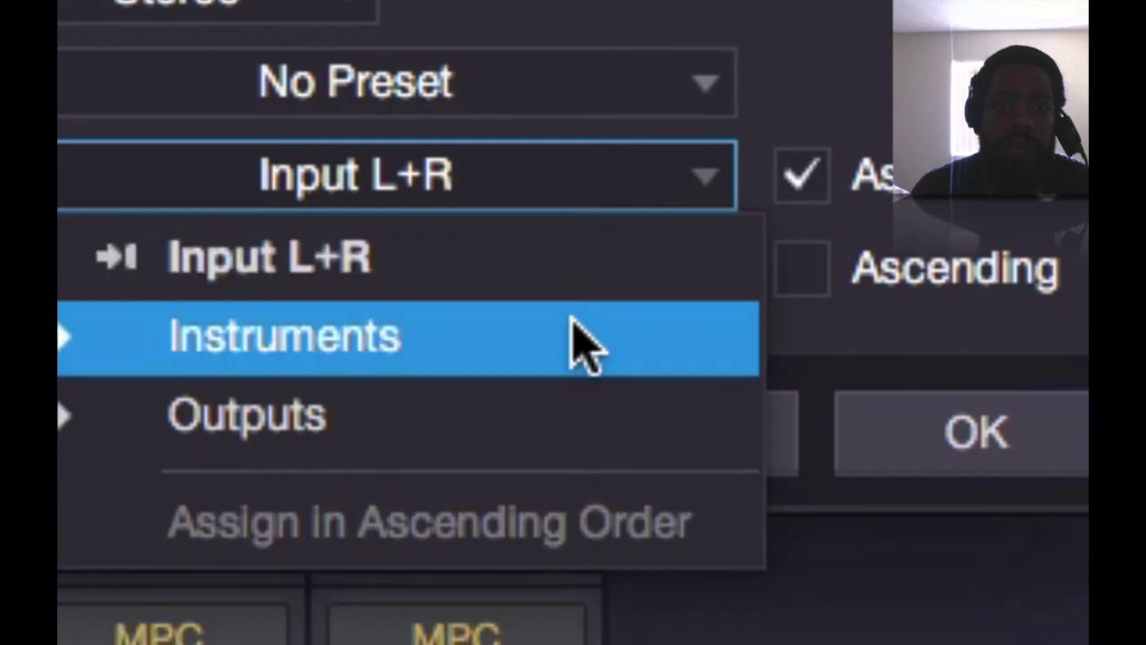
click(573, 318)
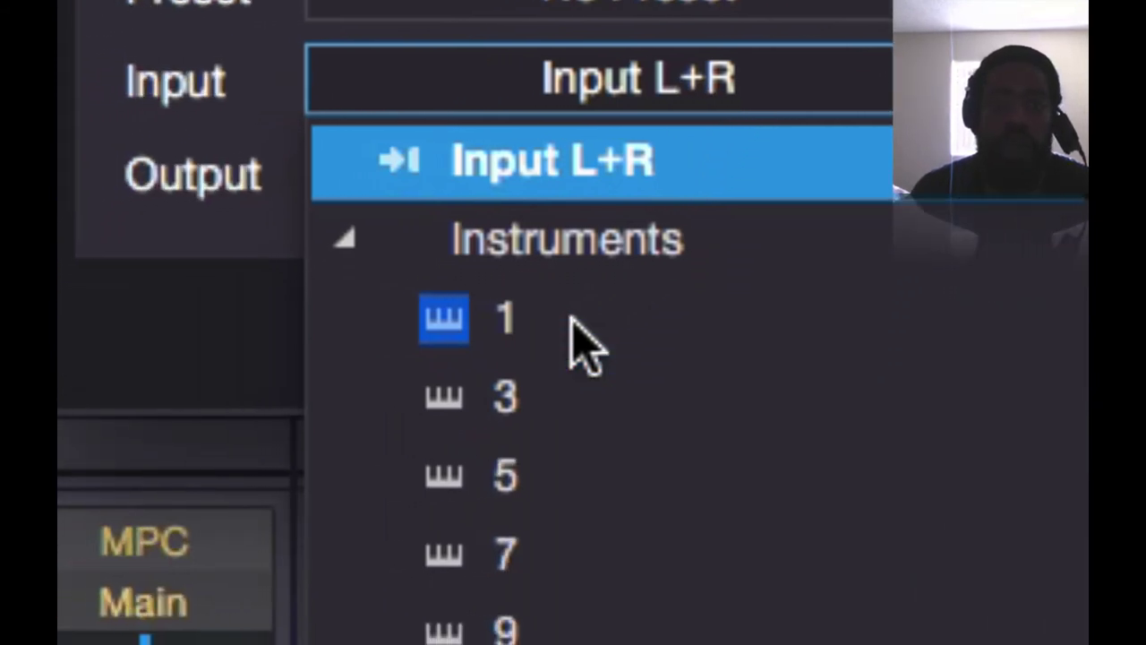
click(578, 327)
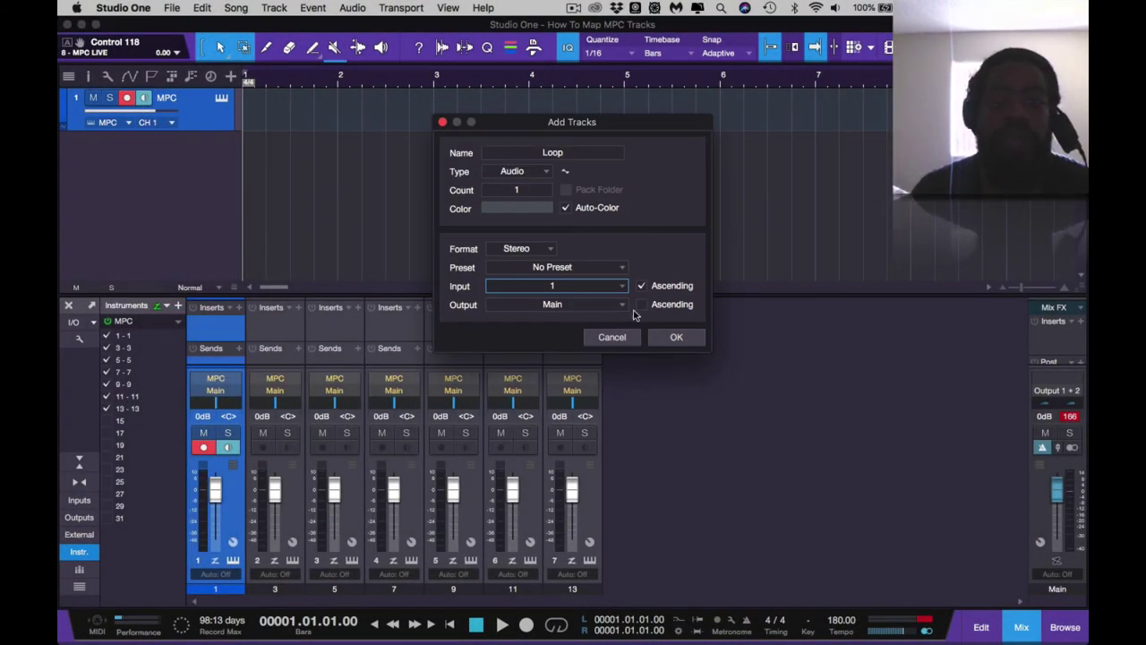
click(674, 338)
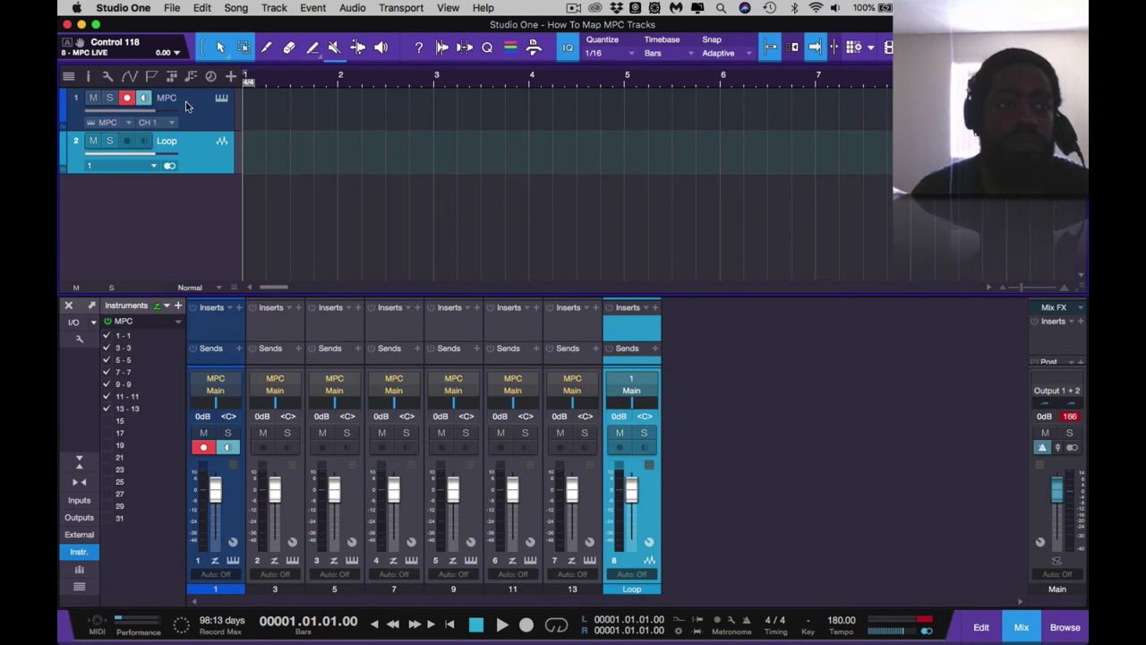
Move record arming from the MPC track to the Loop track, checking the Loop track's input monitoring during playback.
click(127, 98)
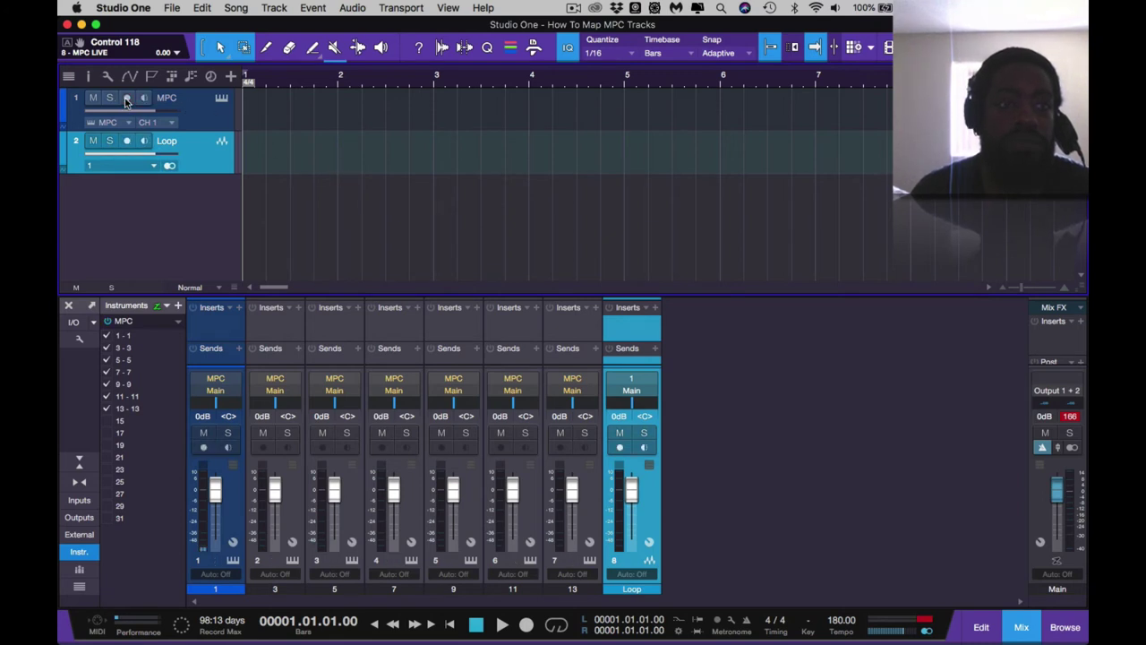
key(space)
click(143, 142)
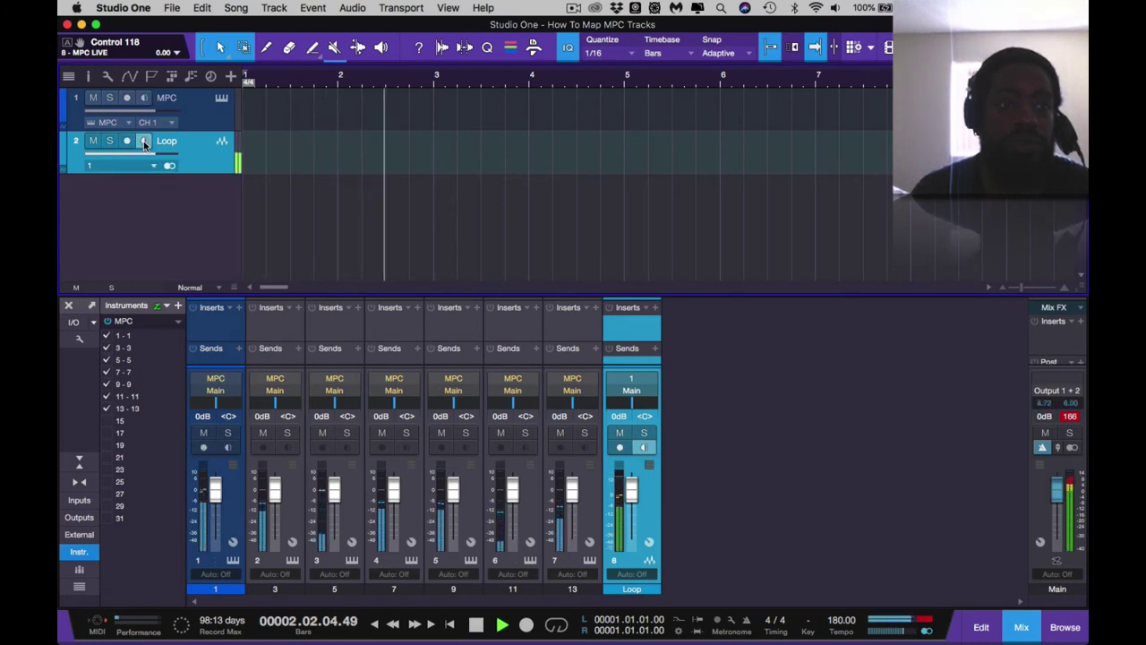
key(space)
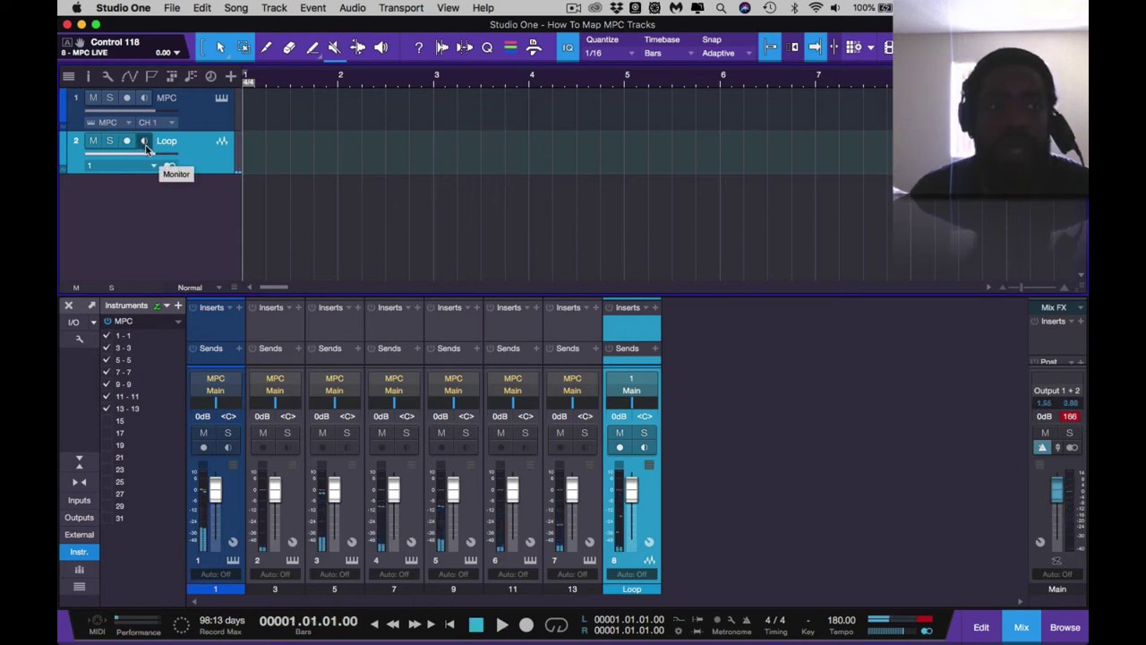
click(127, 142)
key(space)
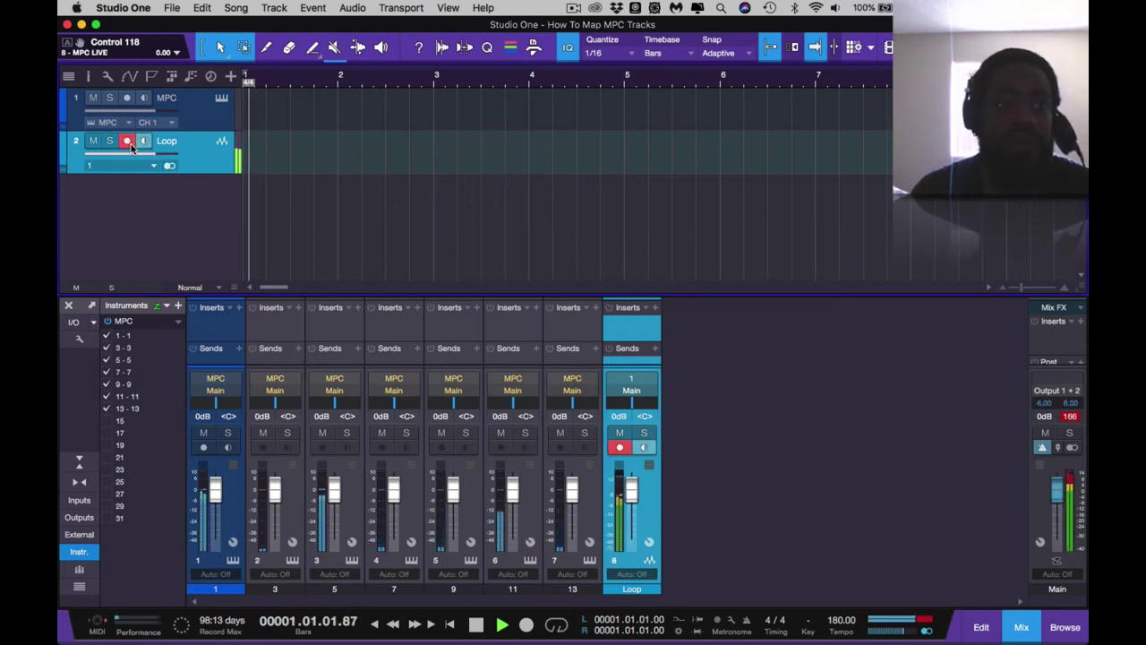
key(space)
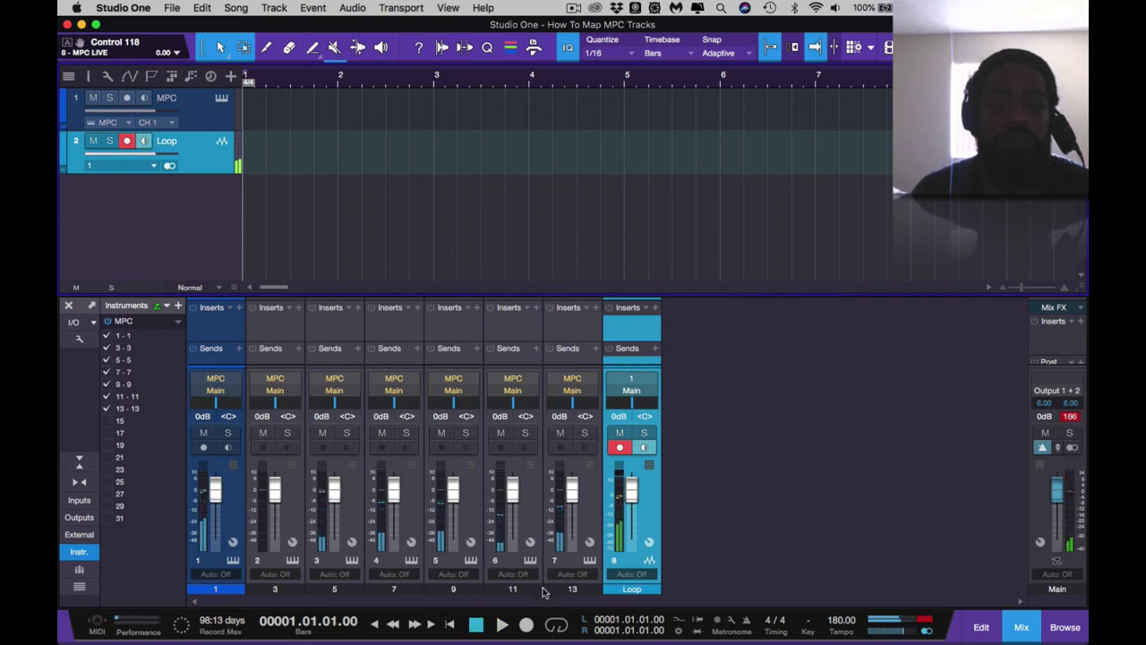
Record a short take on the Loop track from the song start and play it back.
click(527, 624)
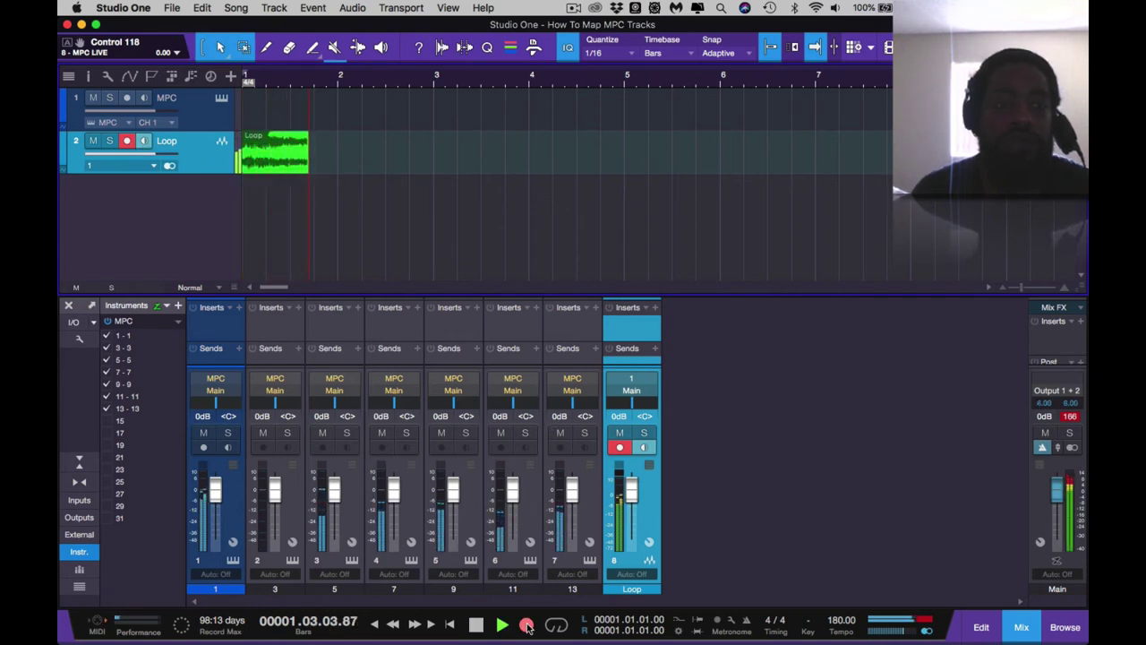
click(477, 625)
key(space)
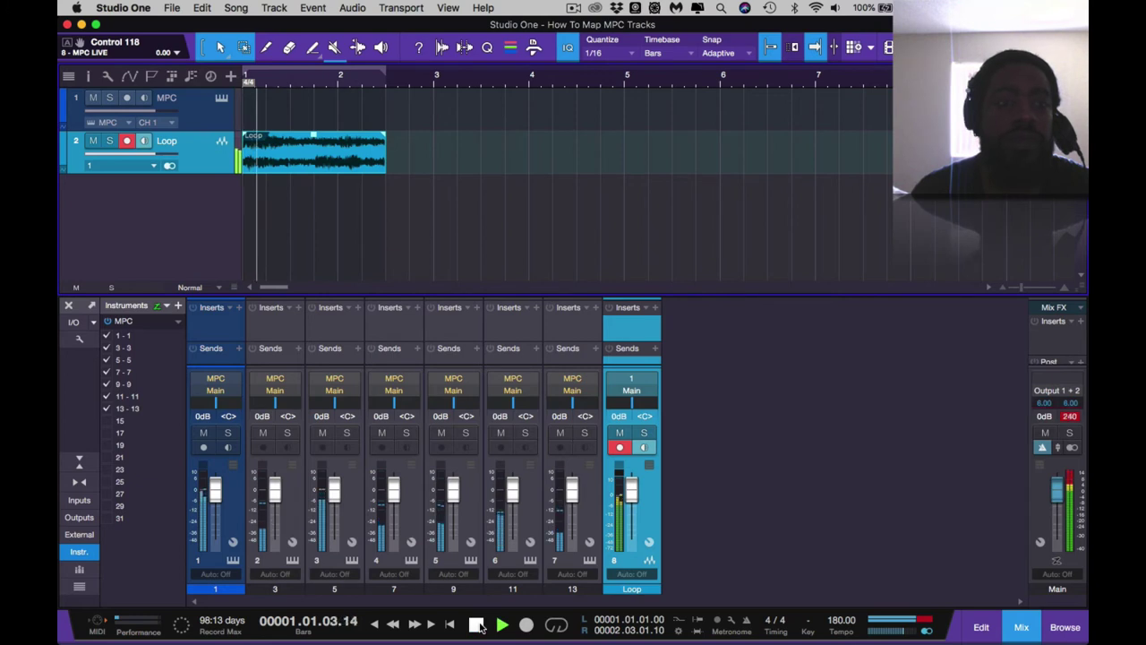
click(477, 622)
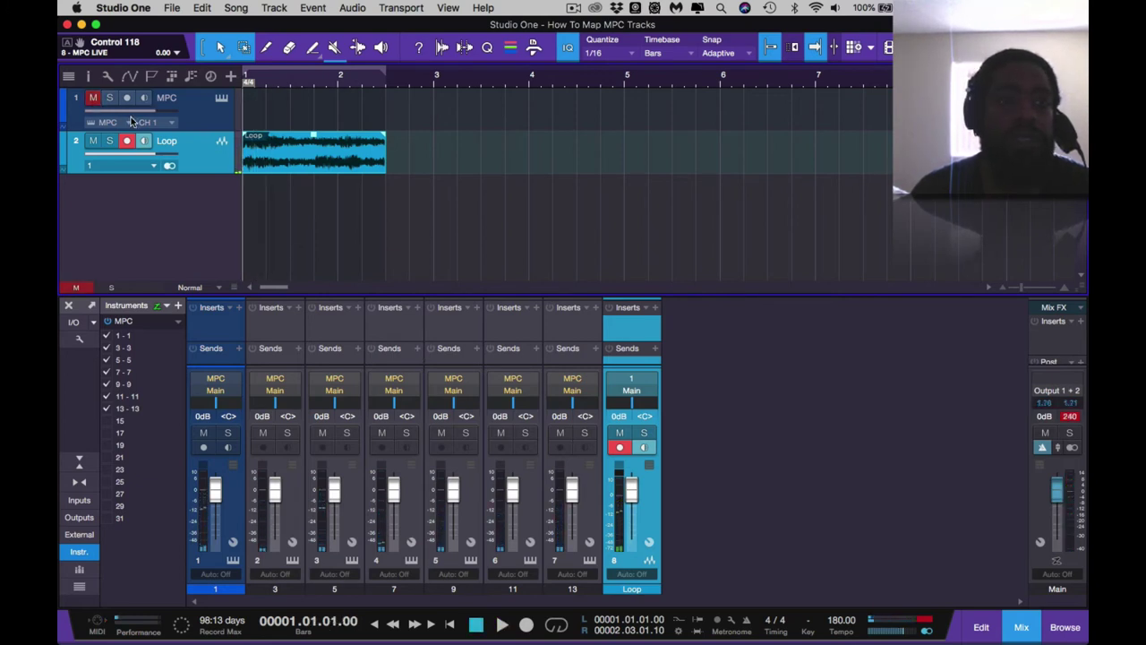
Play the song from the start several times with the MPC track muted to check the Loop recording.
key(space)
key(space)
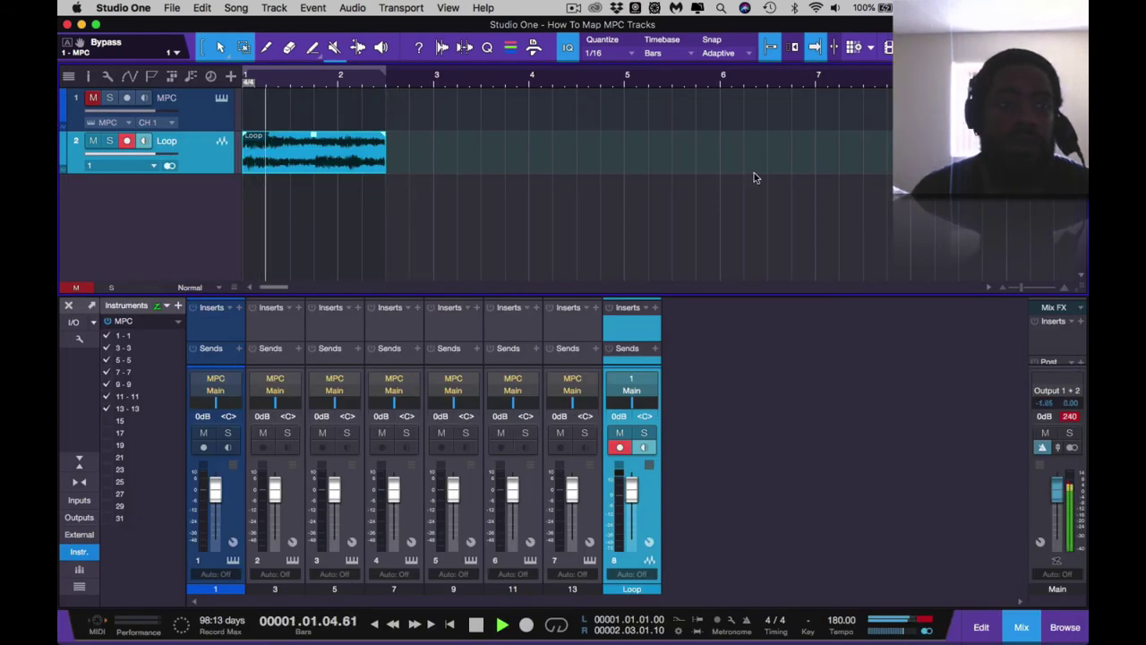
key(space)
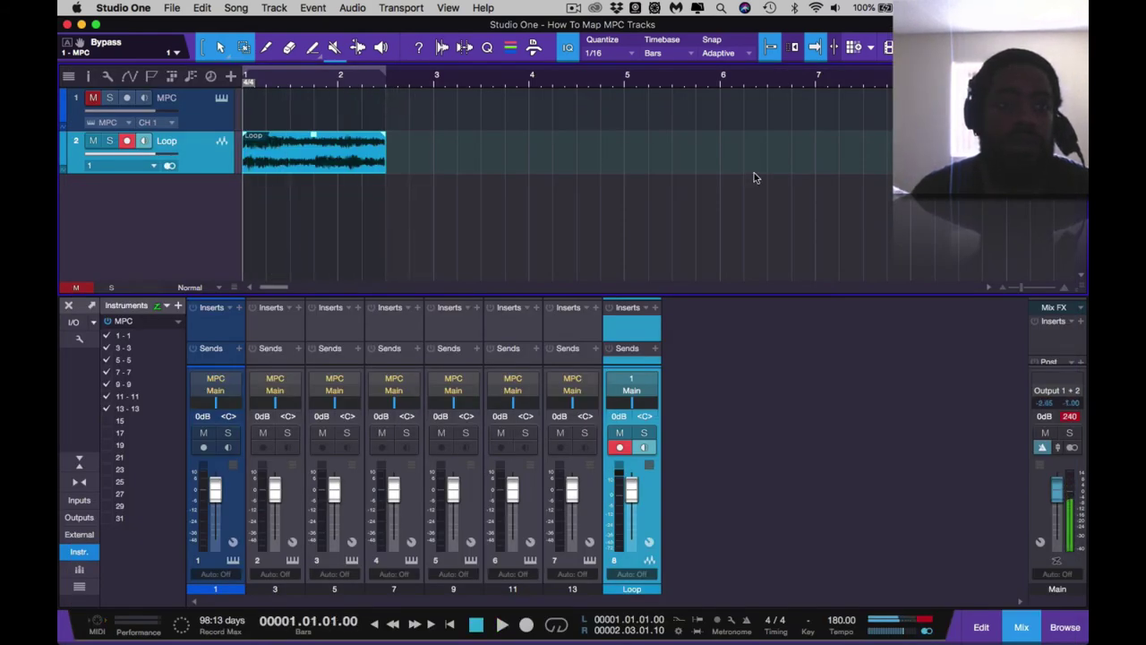
key(space)
key(space)
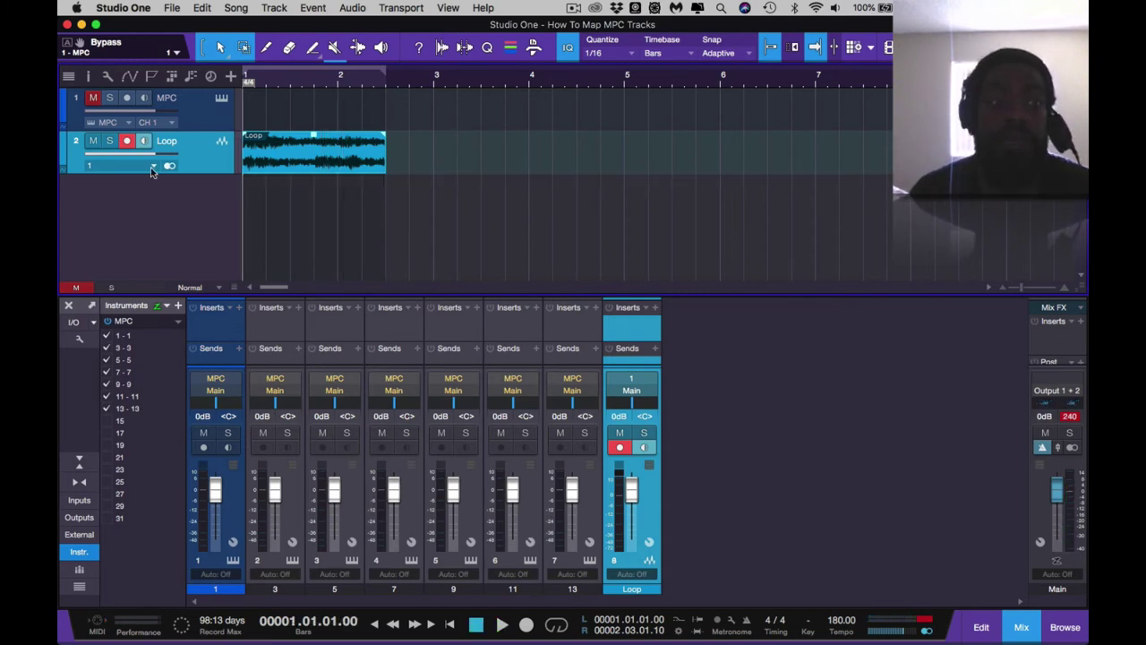
Disarm the Loop track and play back its recorded take.
click(126, 142)
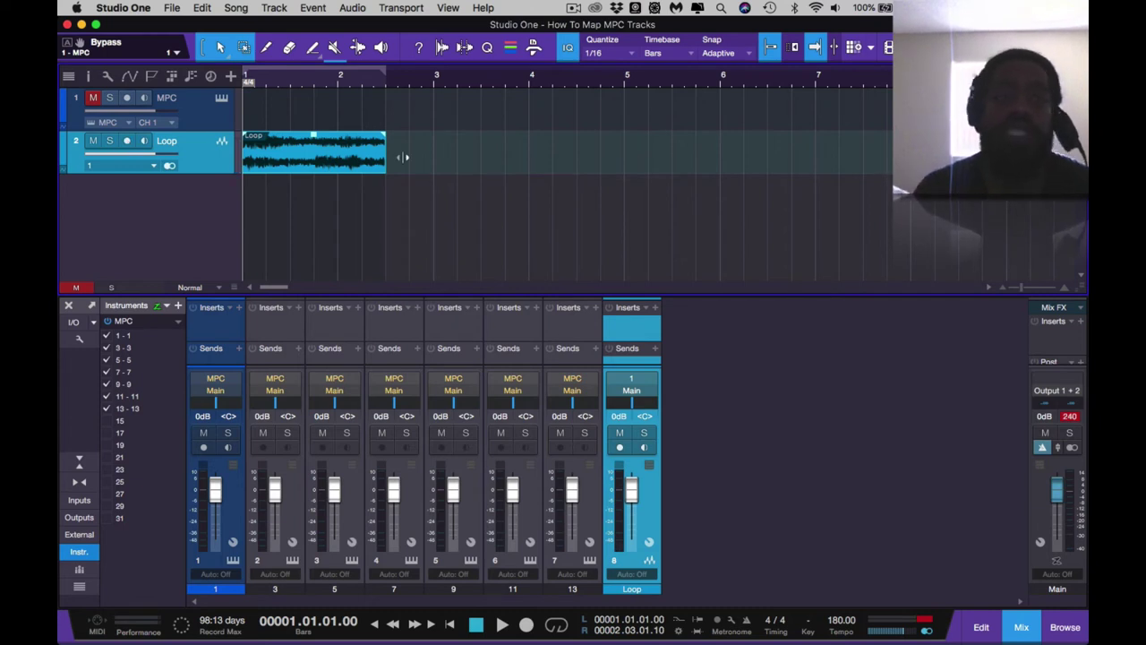
key(space)
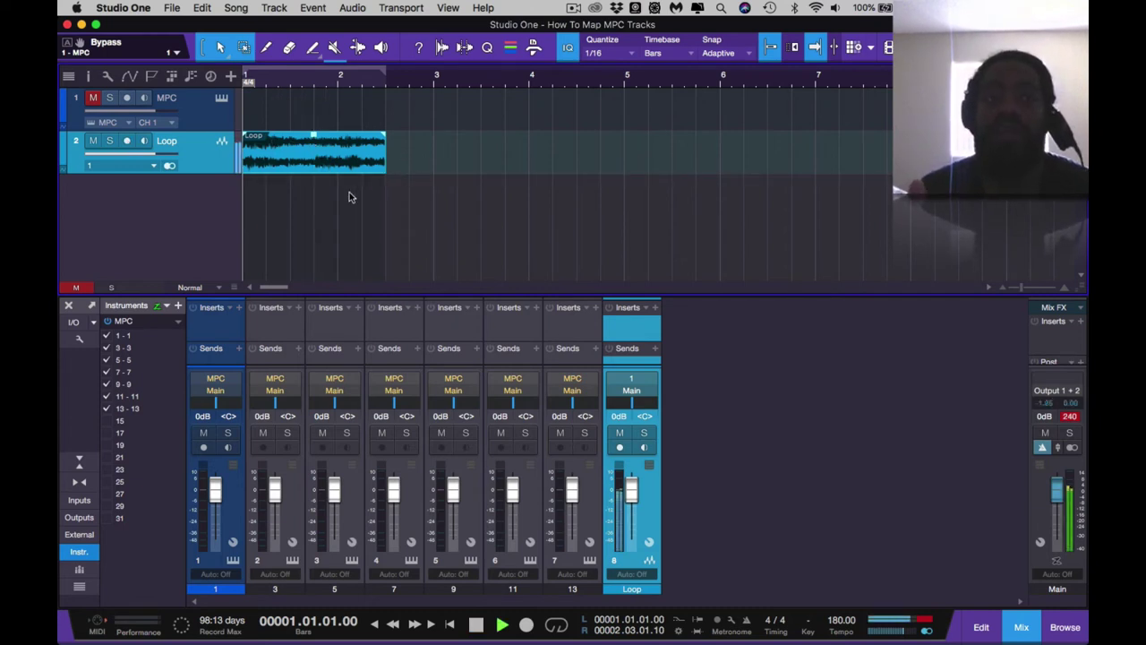
key(space)
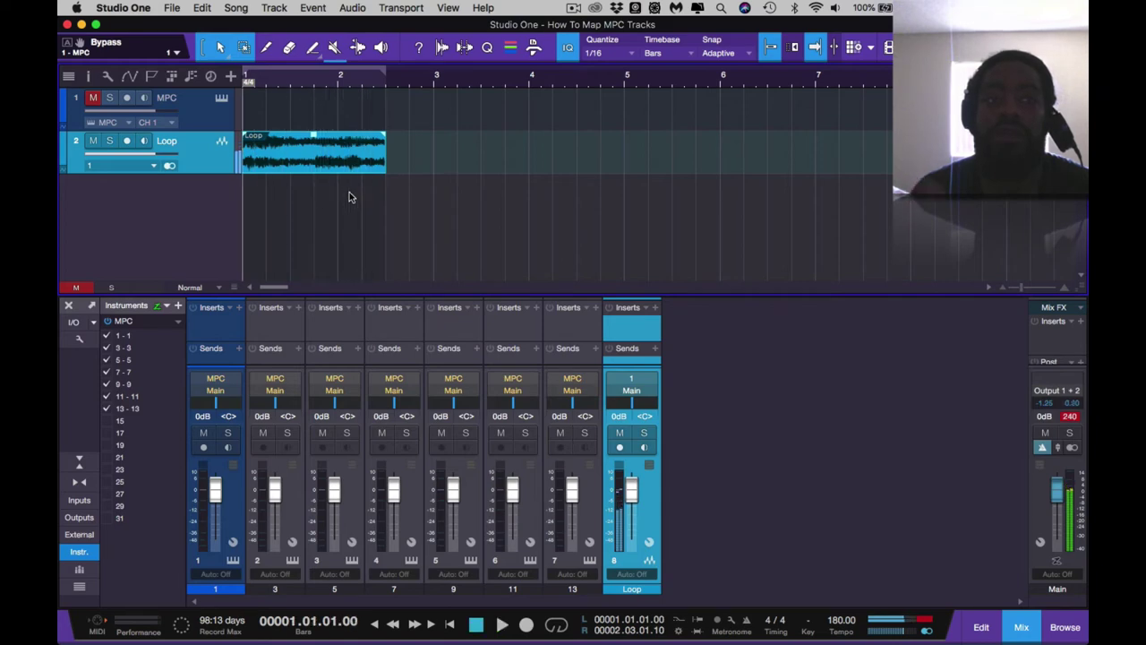
Turn off the bypass of the MPC plugin, close its window, and delete the recorded clip on the Loop track.
click(223, 99)
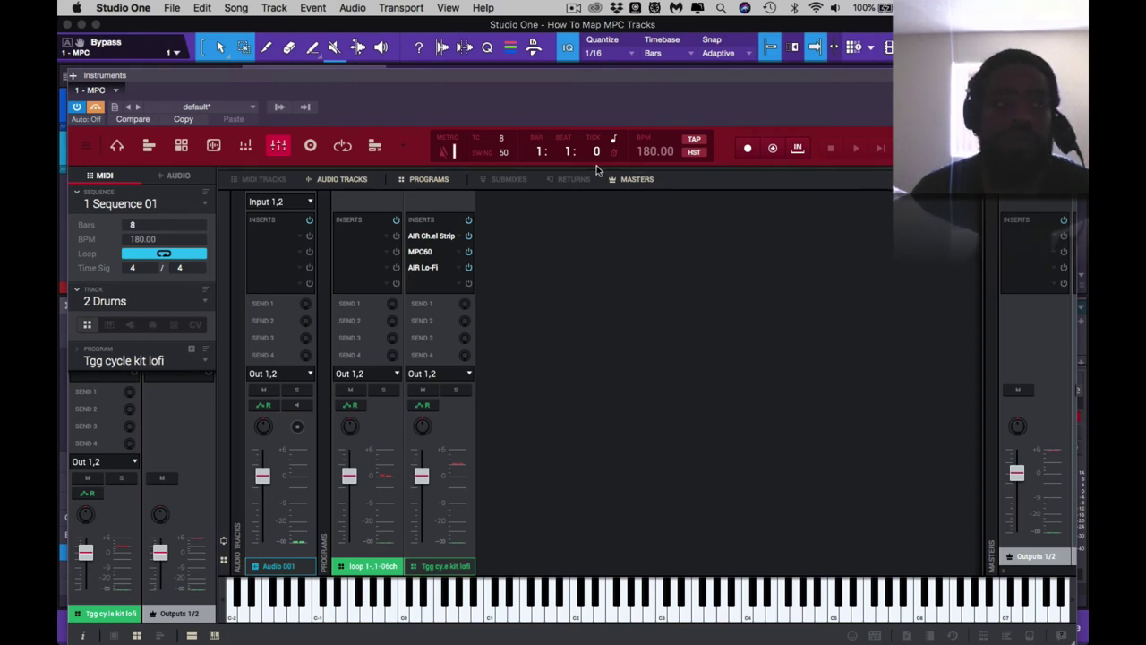
click(97, 107)
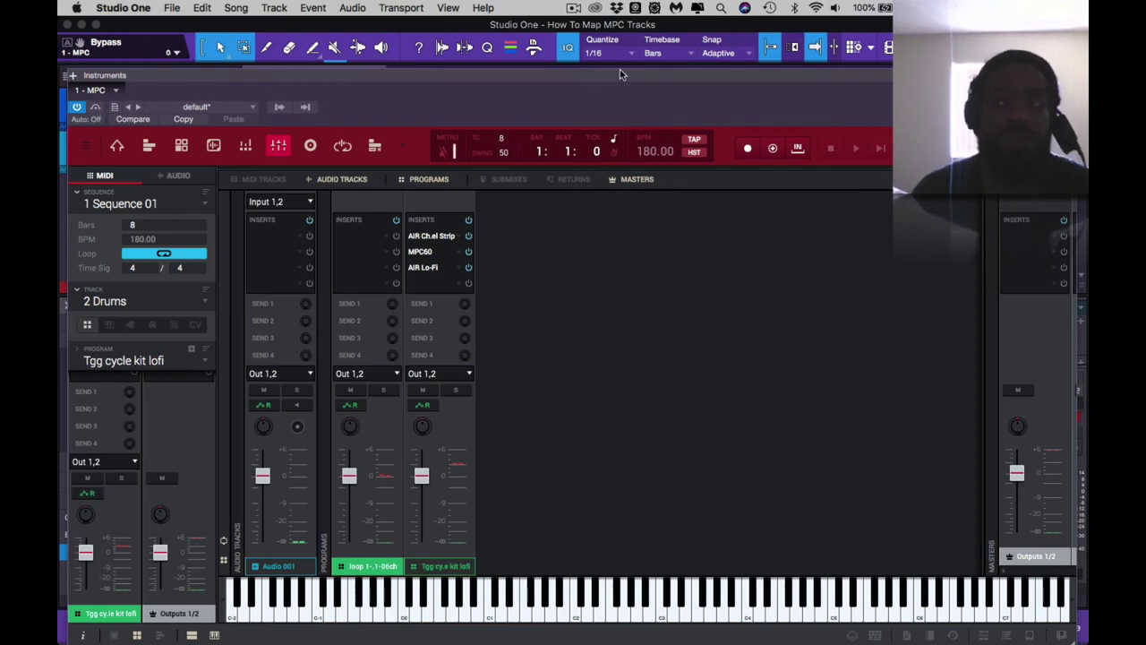
key(super+w)
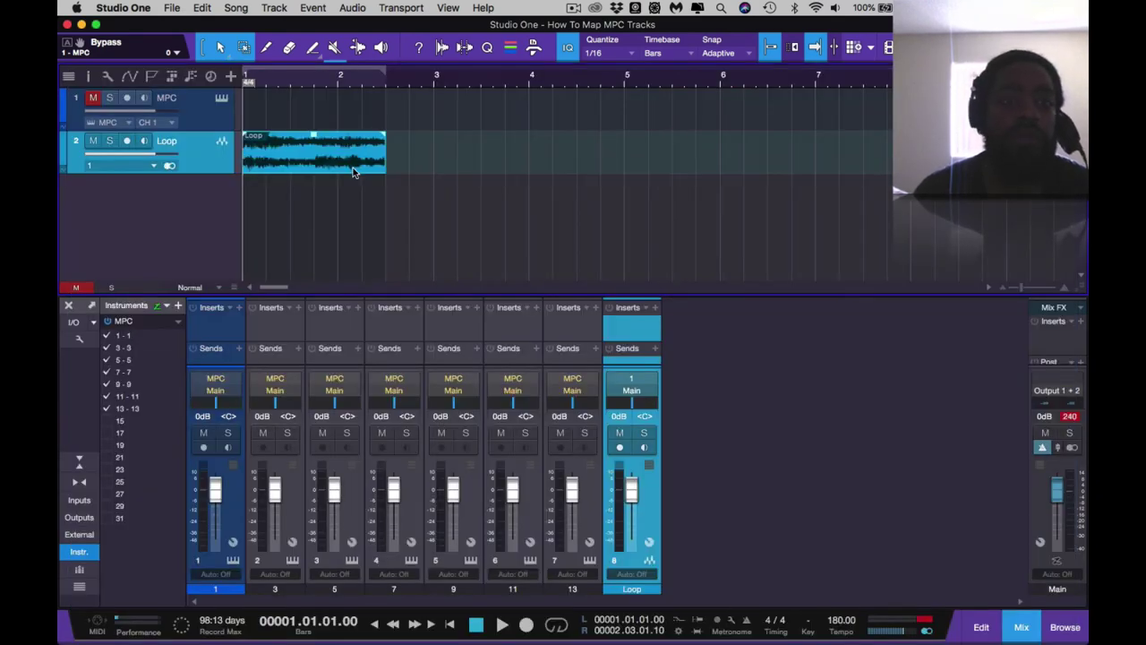
key(Delete)
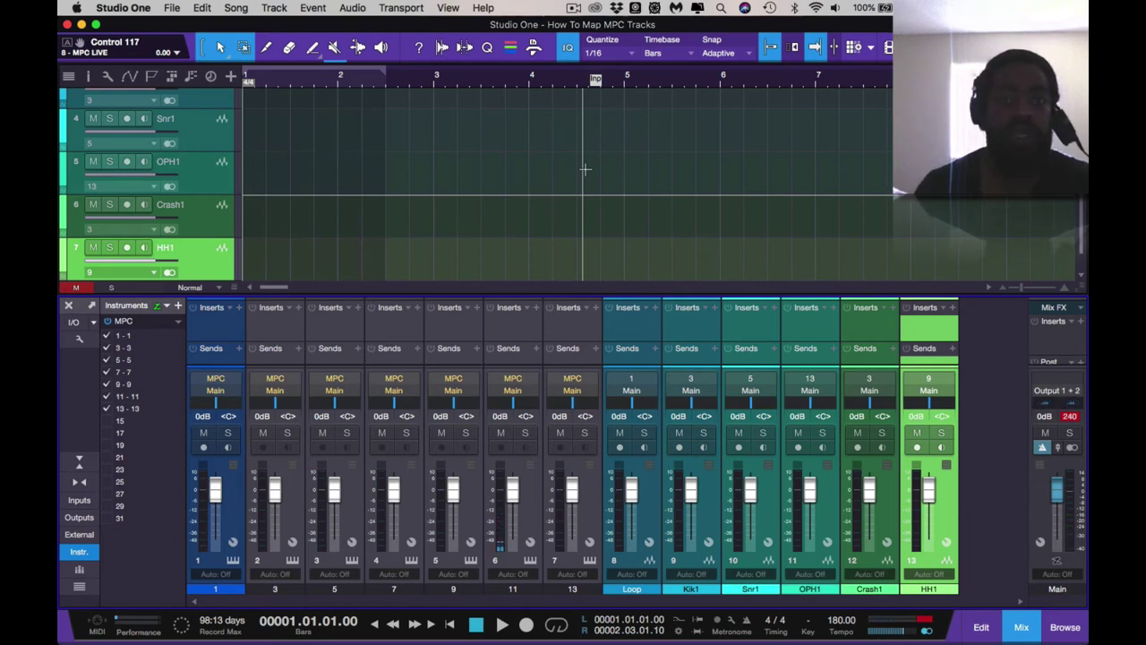
Add one stereo audio track named HH2 with MPC instrument output 11 as its input.
key(t)
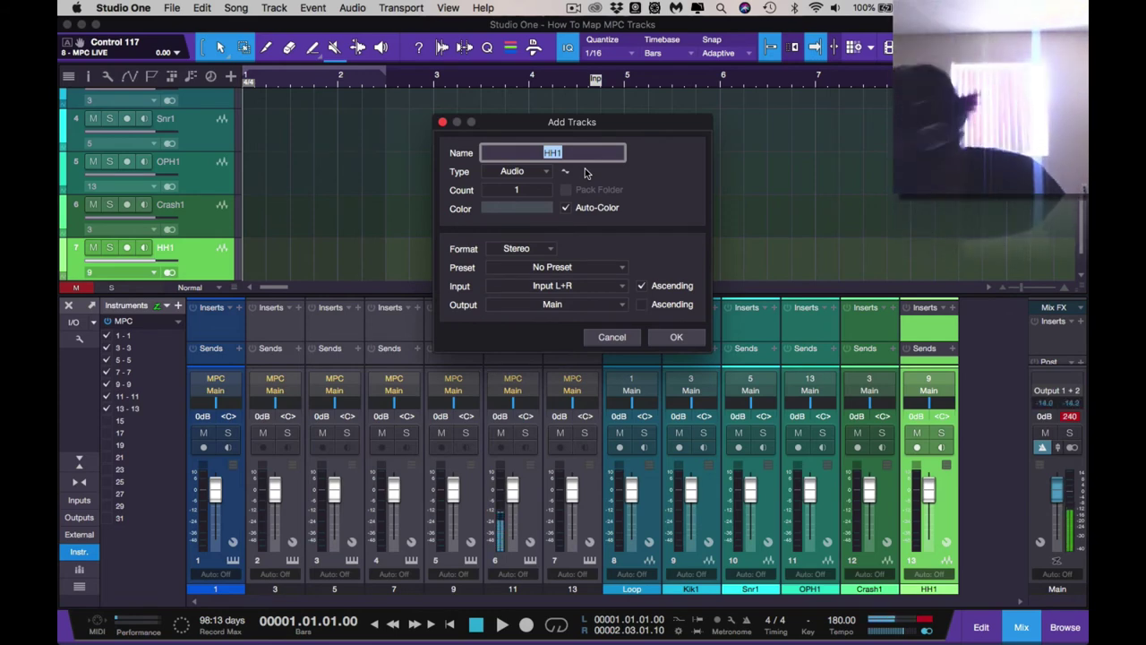
key(Right)
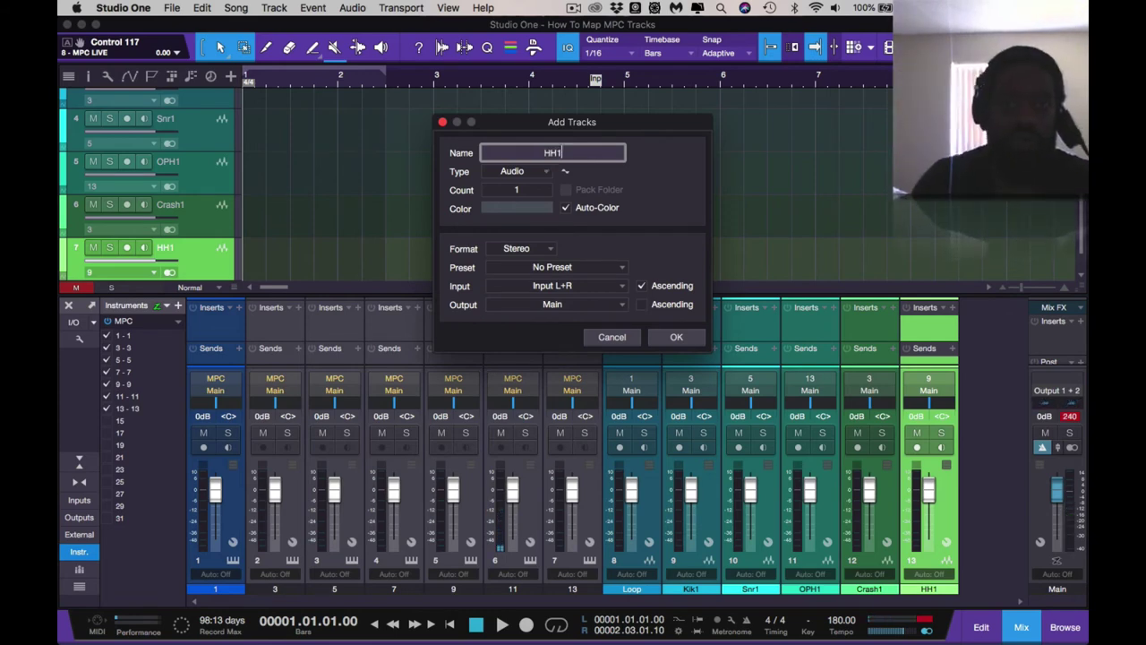
key(BackSpace)
text(2)
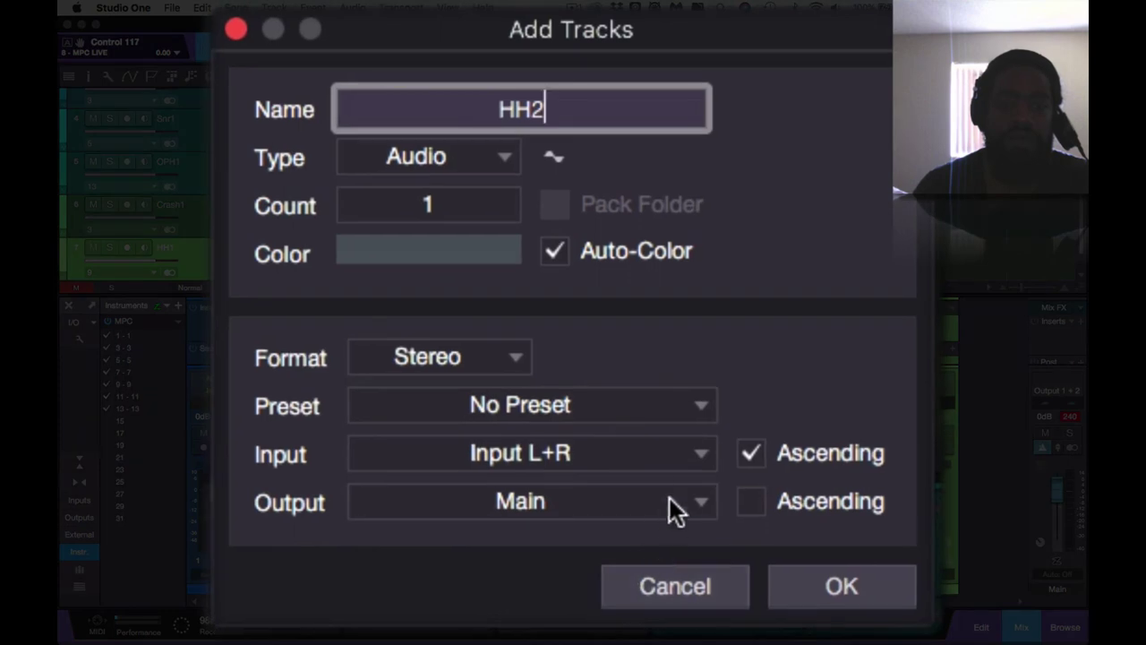
click(696, 455)
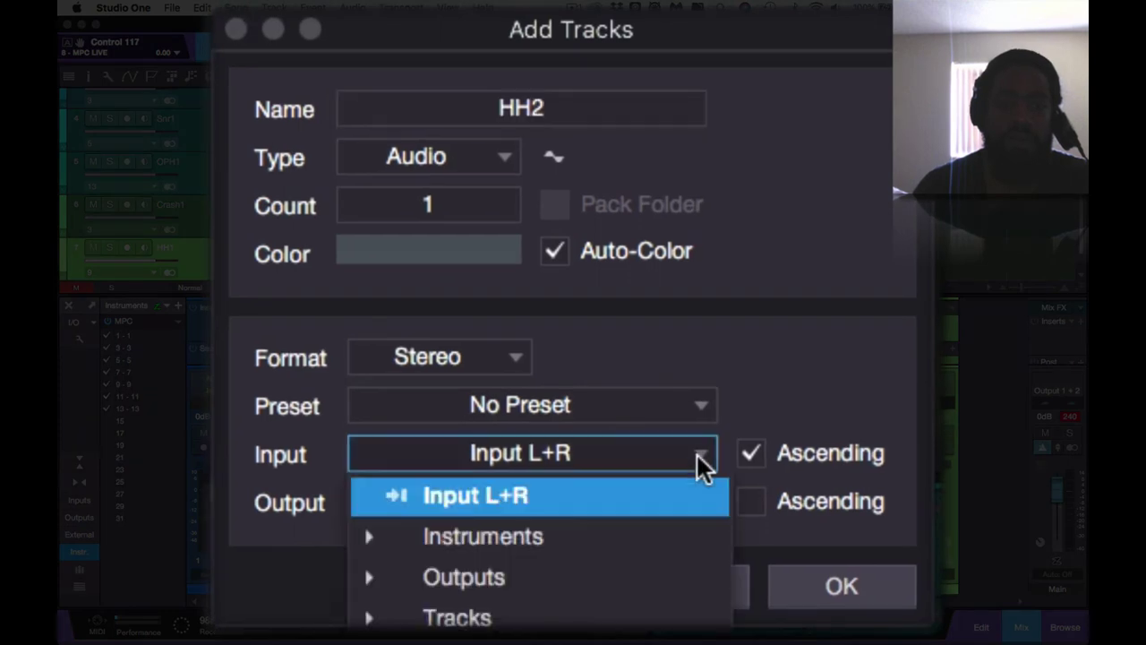
click(657, 541)
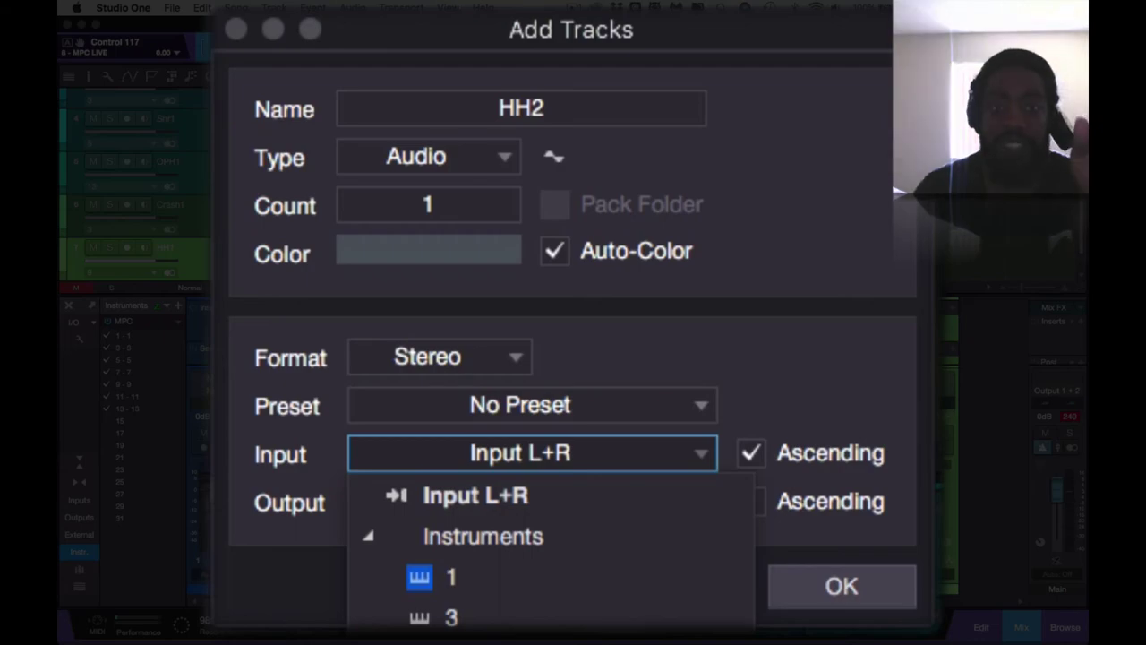
click(451, 644)
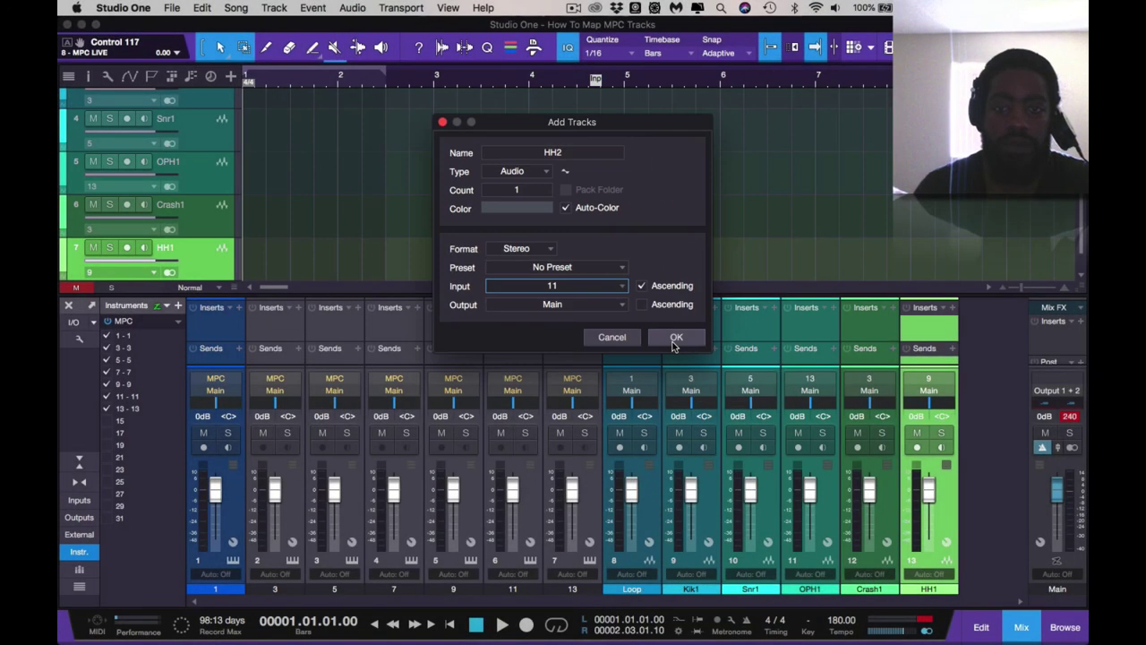
click(708, 403)
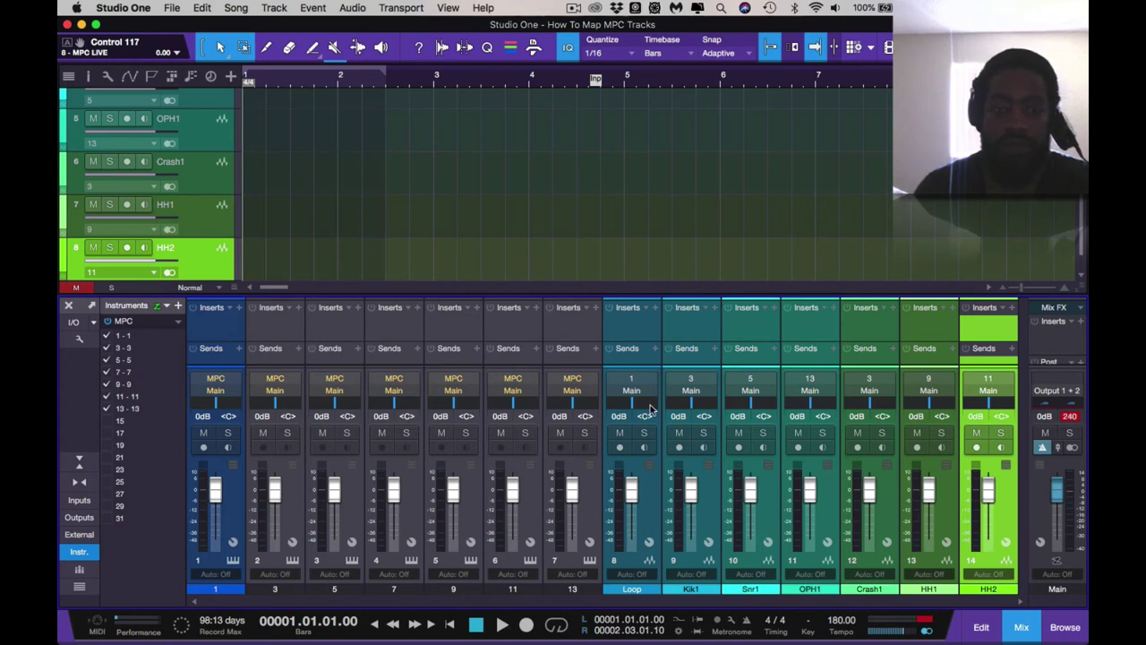
Color the MPC output channels 3 through 13 red and hide them from the mixer.
click(588, 490)
right_click(318, 347)
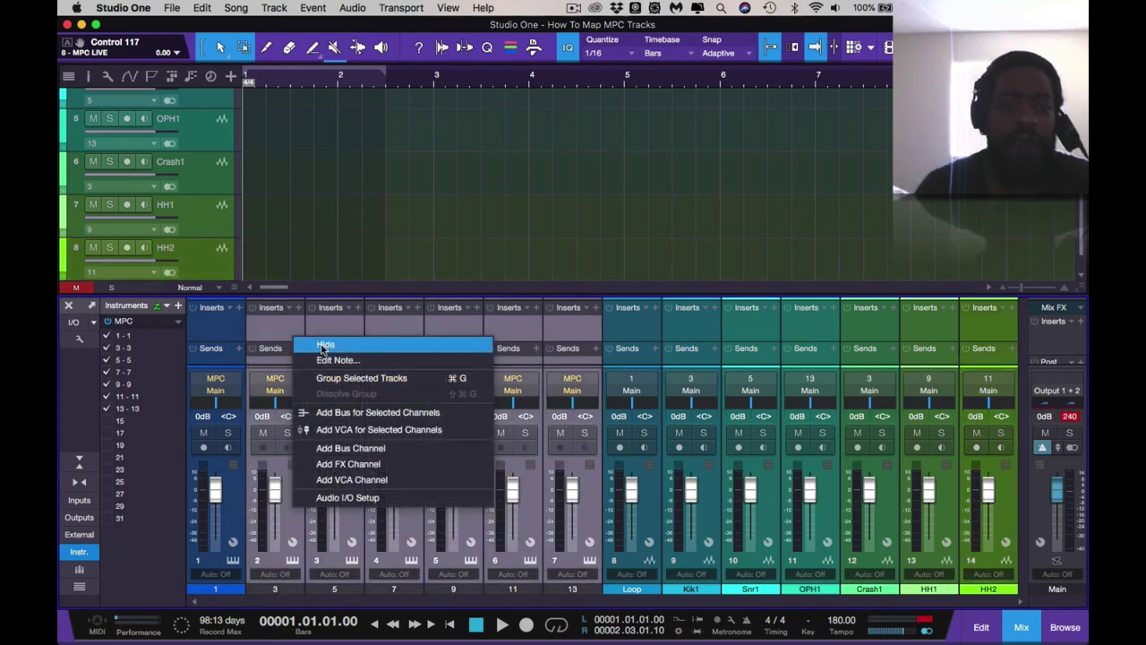
click(587, 492)
click(588, 494)
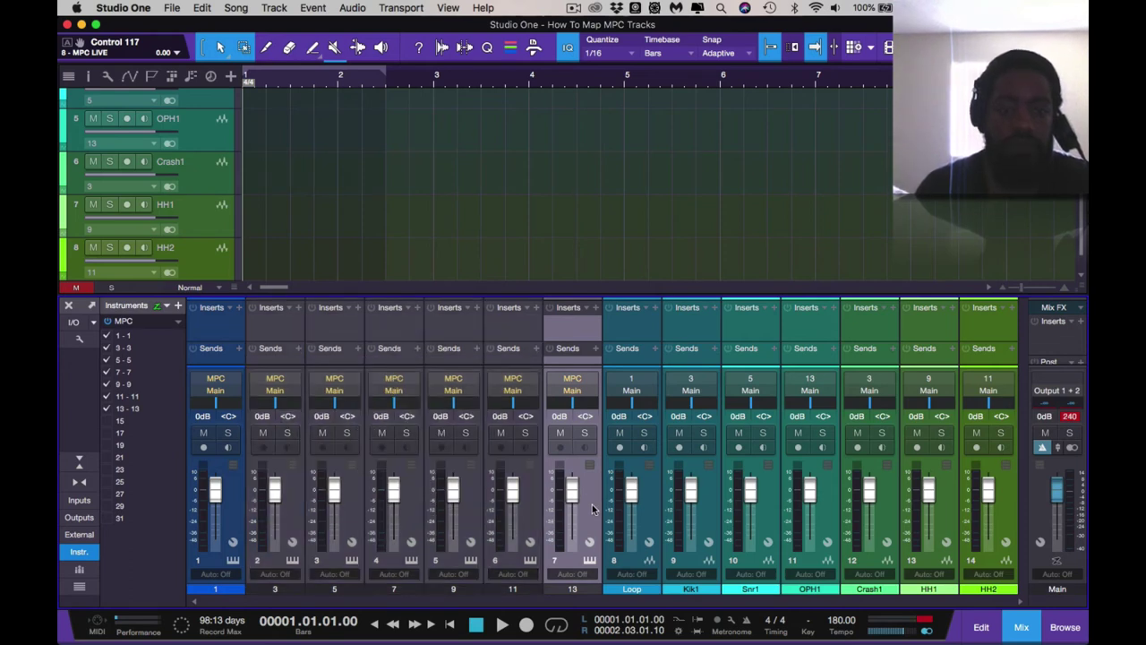
shift+click(288, 518)
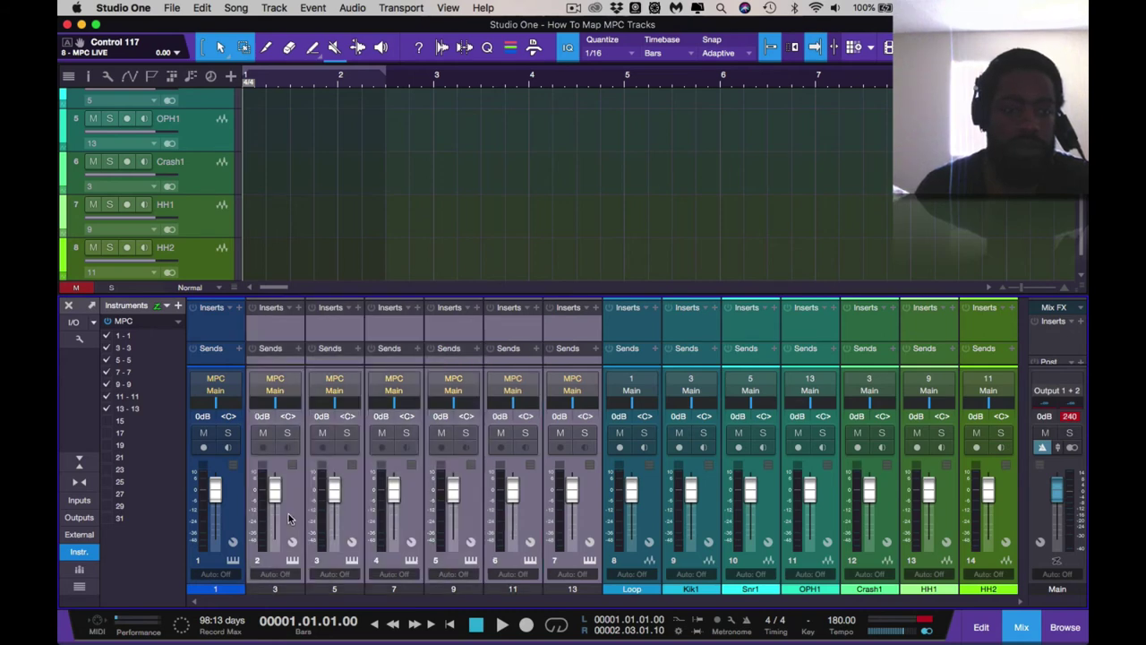
click(293, 591)
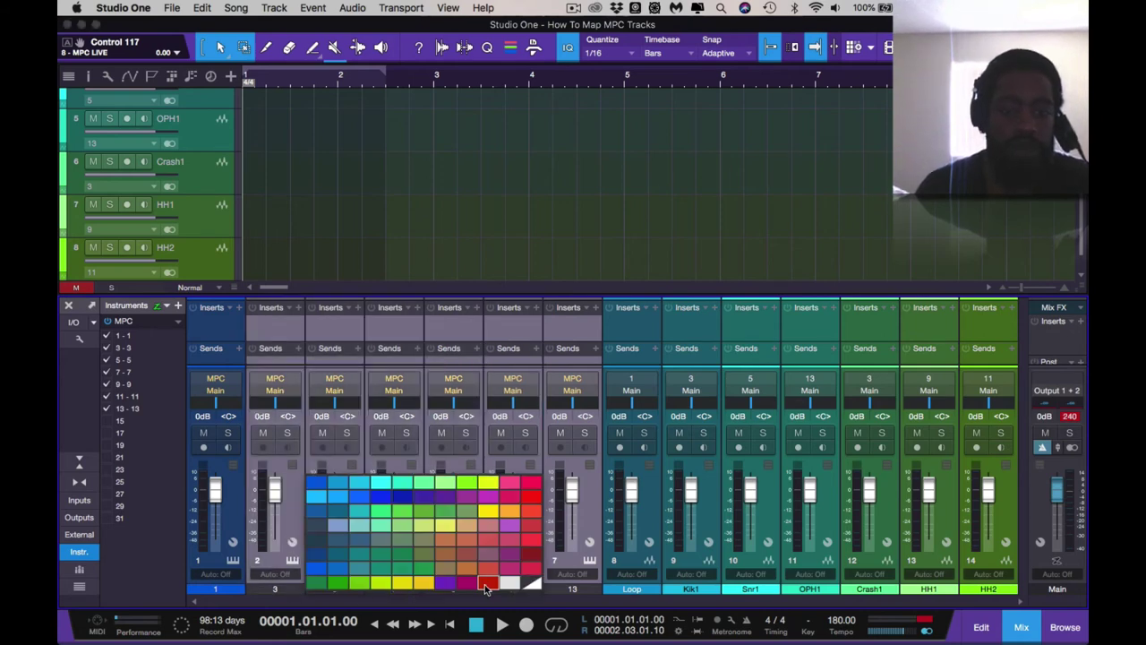
click(487, 584)
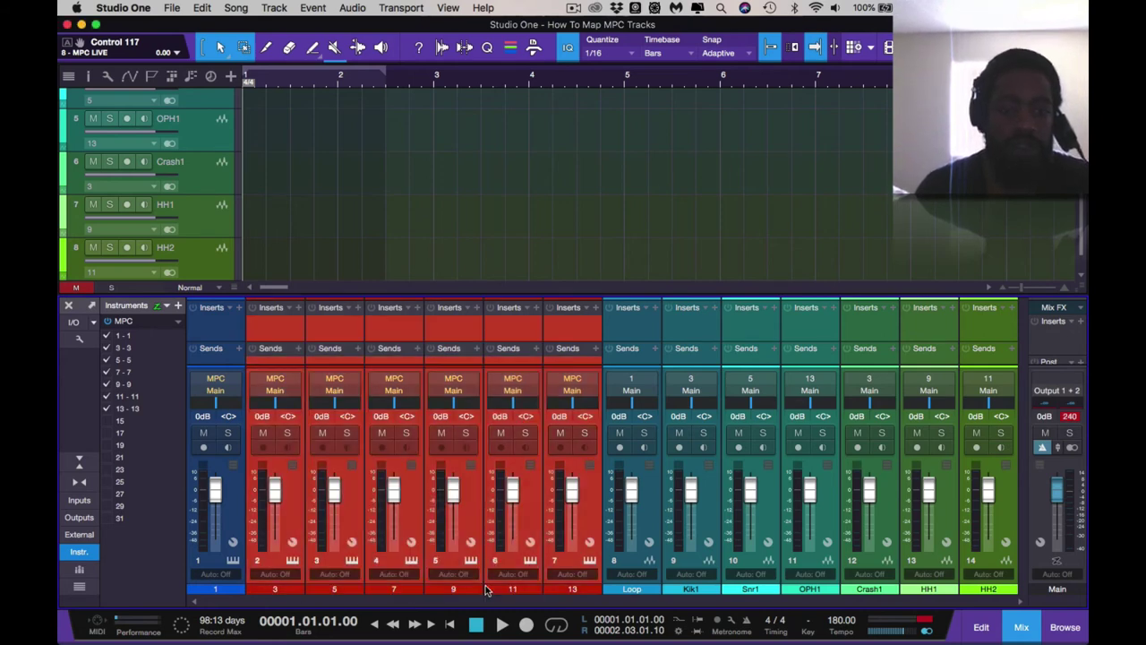
right_click(584, 516)
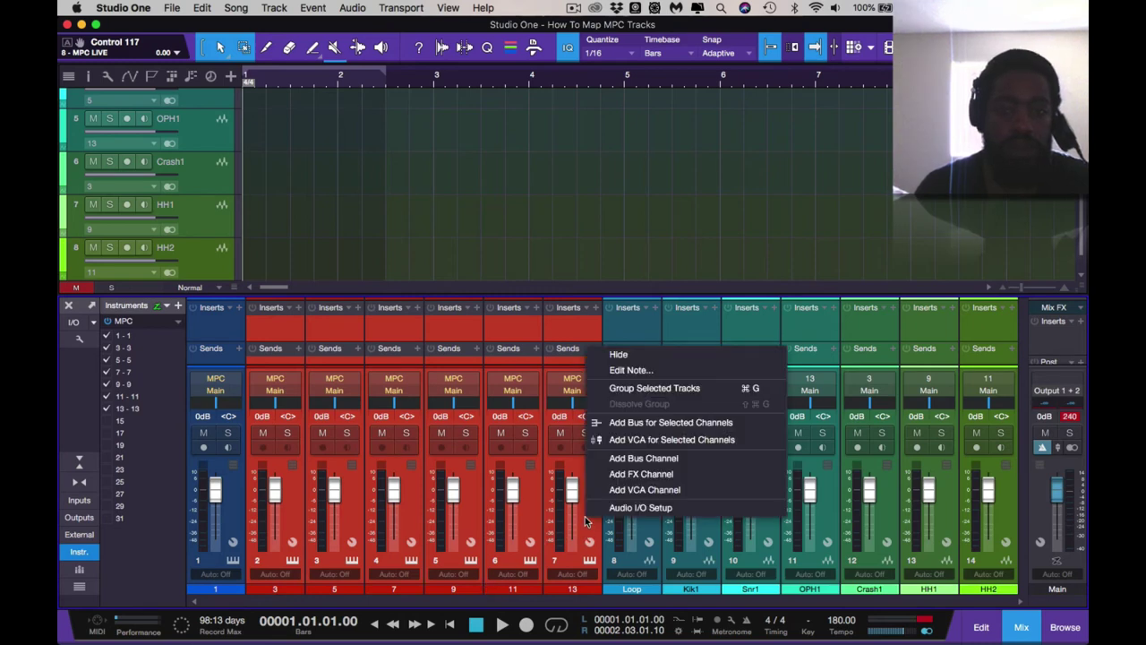
click(616, 355)
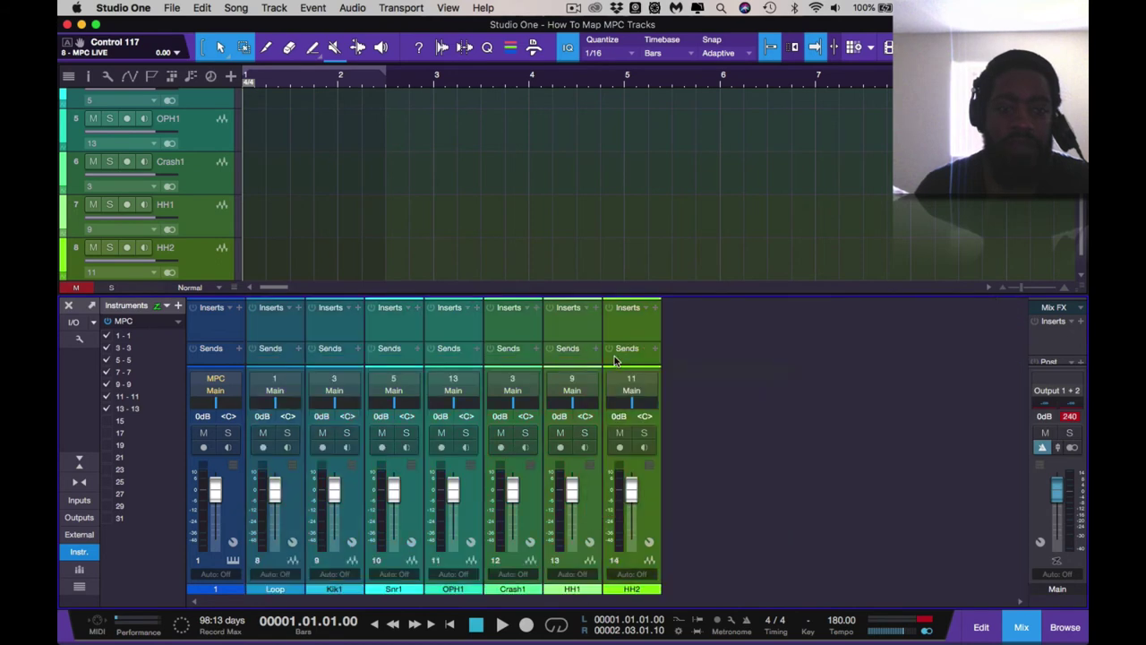
Collapse the MPC output list in the instrument rack, expand it, and collapse it again.
click(178, 322)
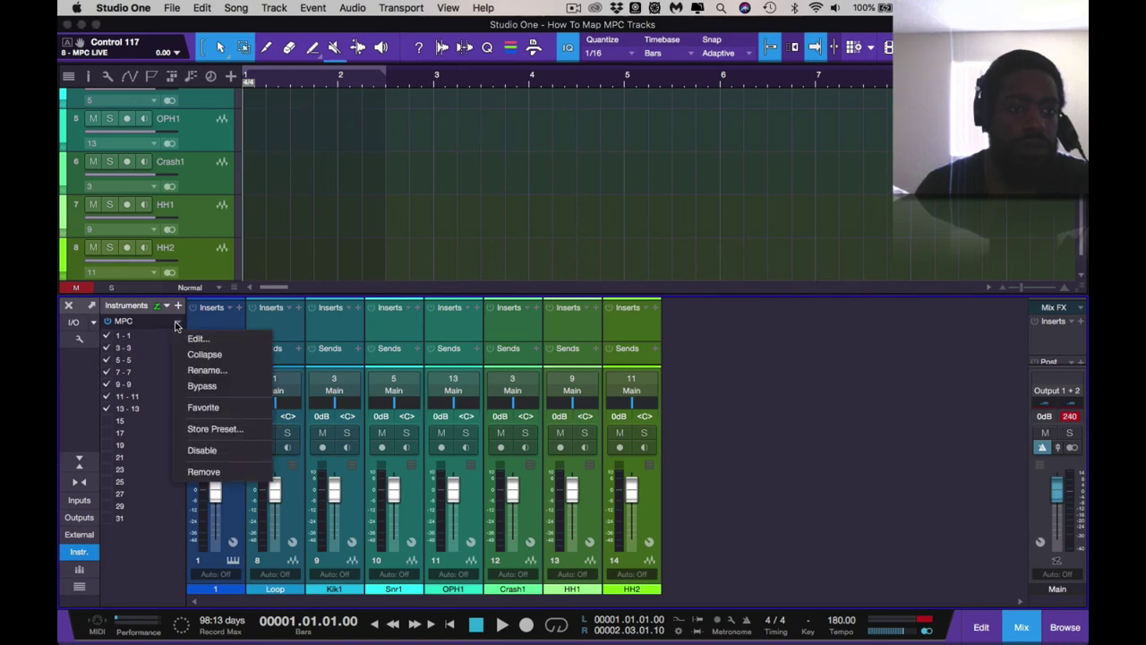
click(202, 354)
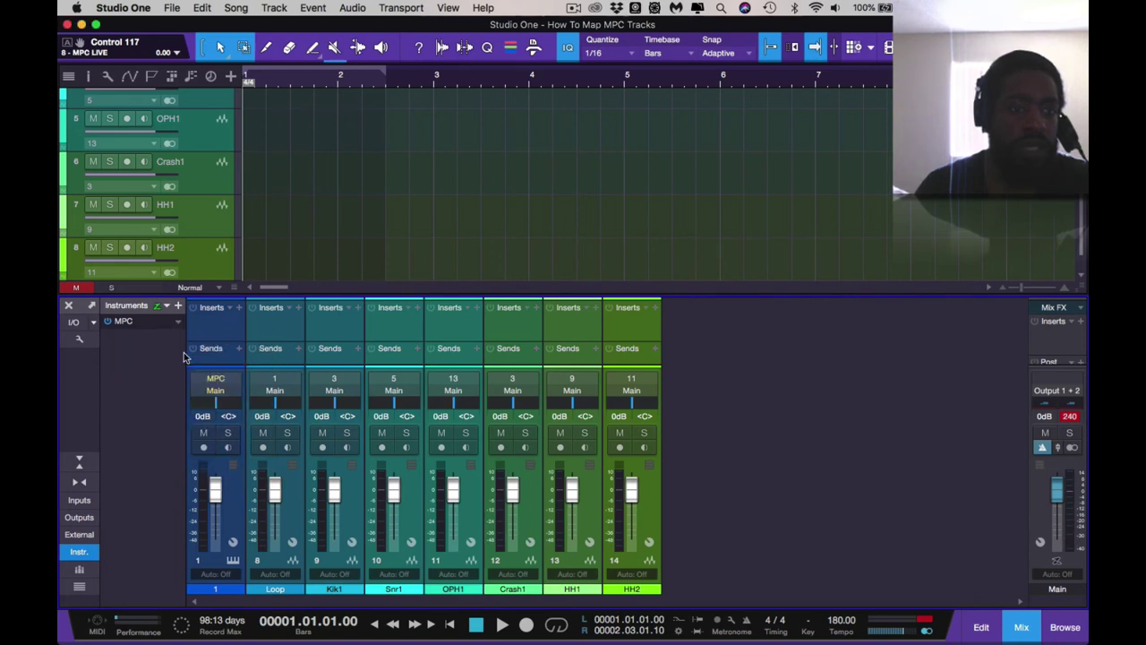
click(178, 323)
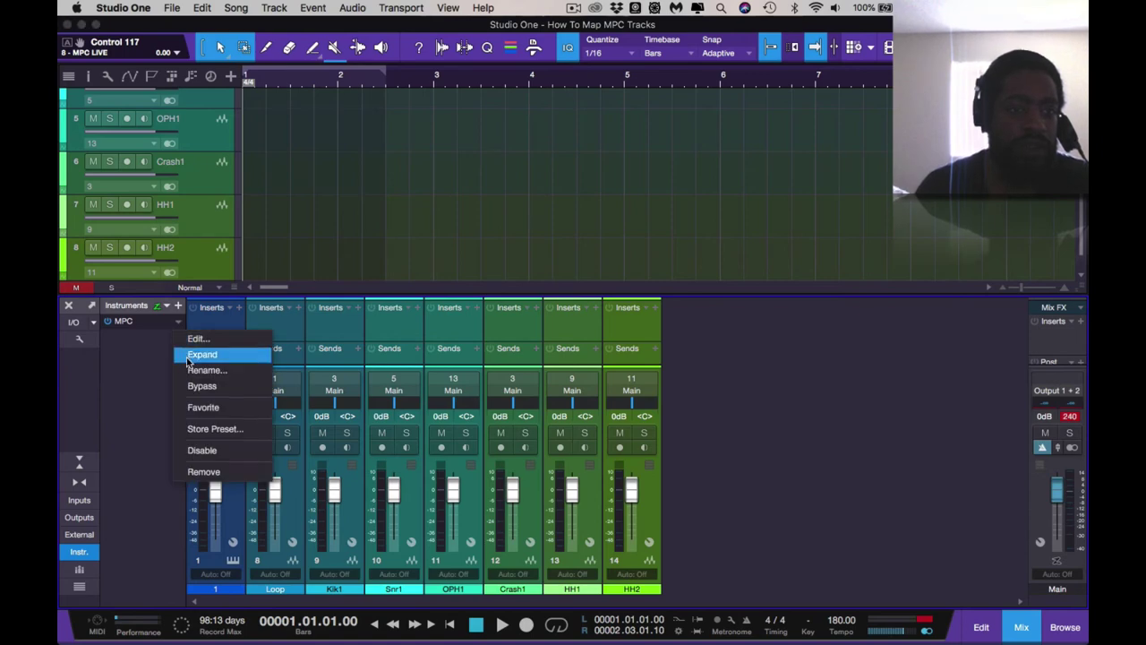
click(188, 356)
click(178, 322)
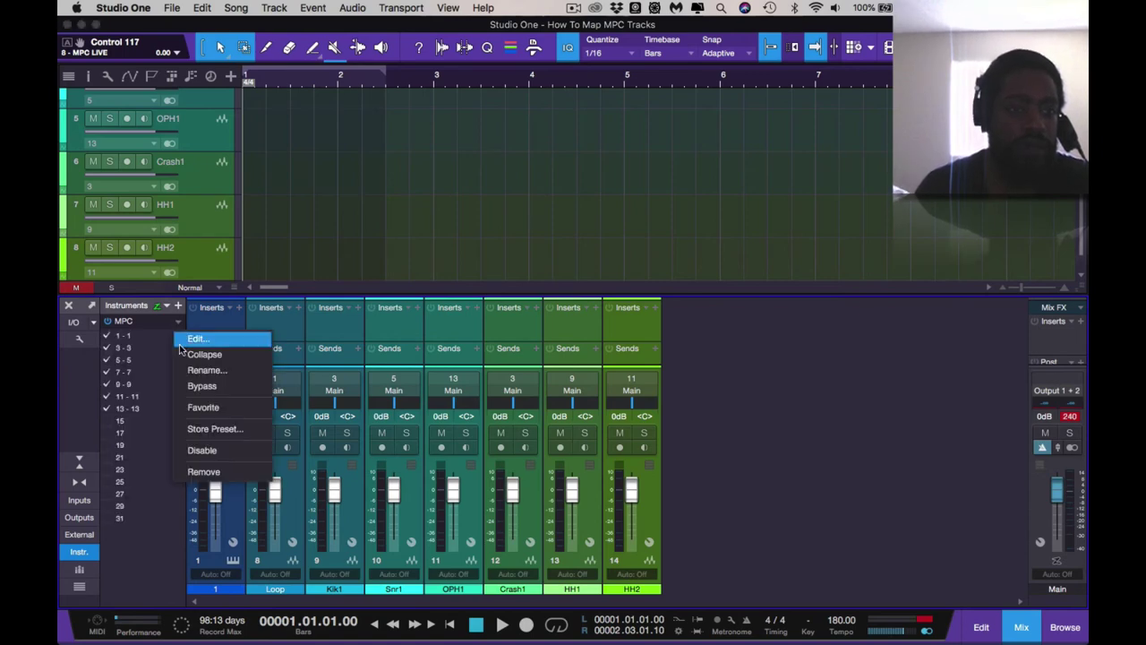
click(184, 354)
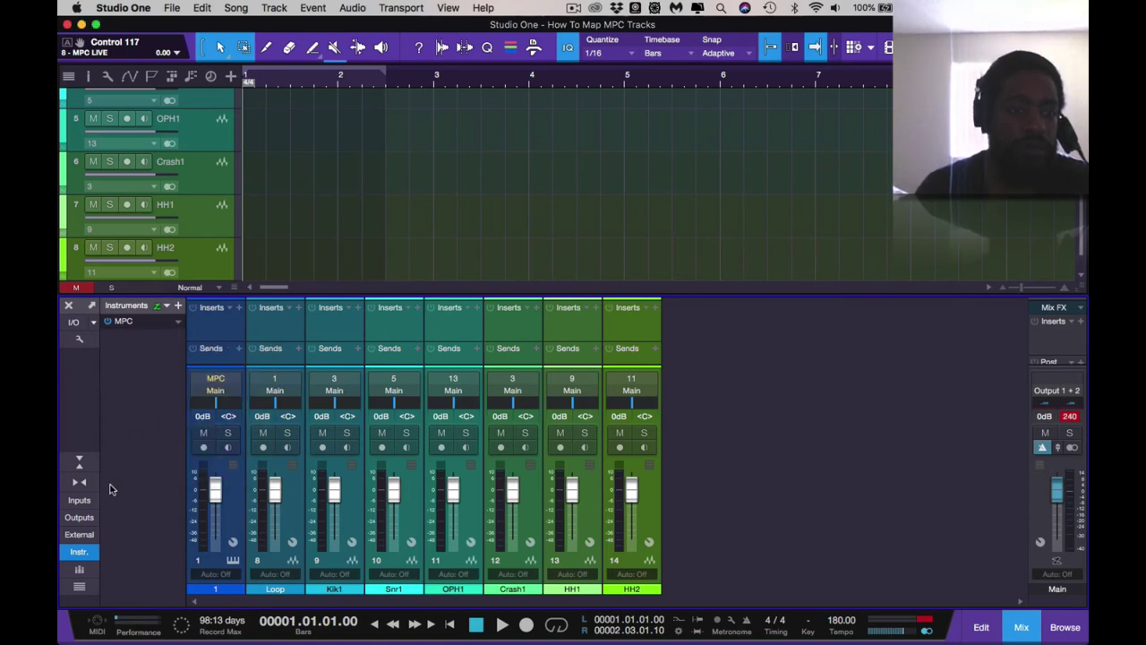
Toggle the mixer's instrument rack off and on several times, leaving it hidden.
click(81, 550)
click(80, 551)
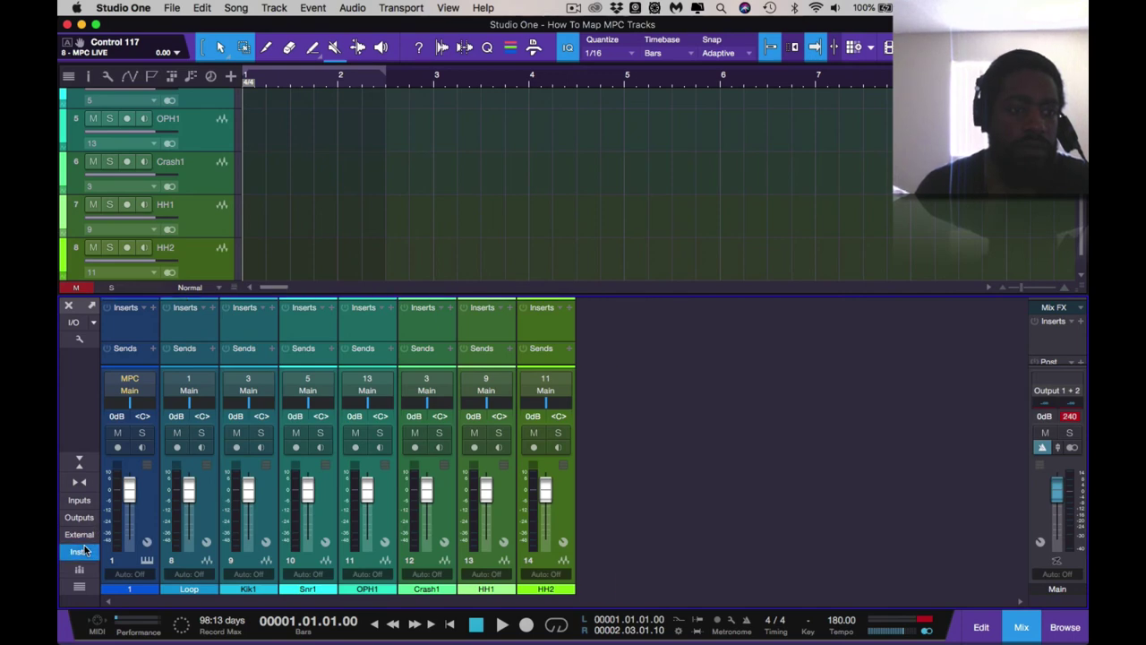
click(81, 551)
click(81, 550)
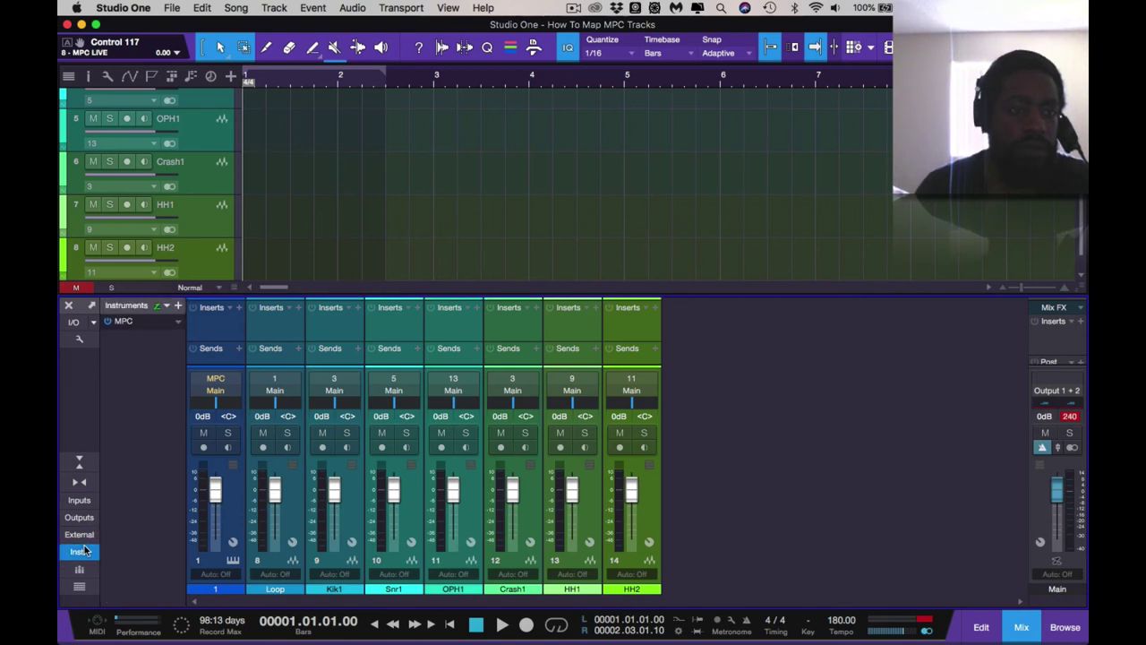
click(81, 550)
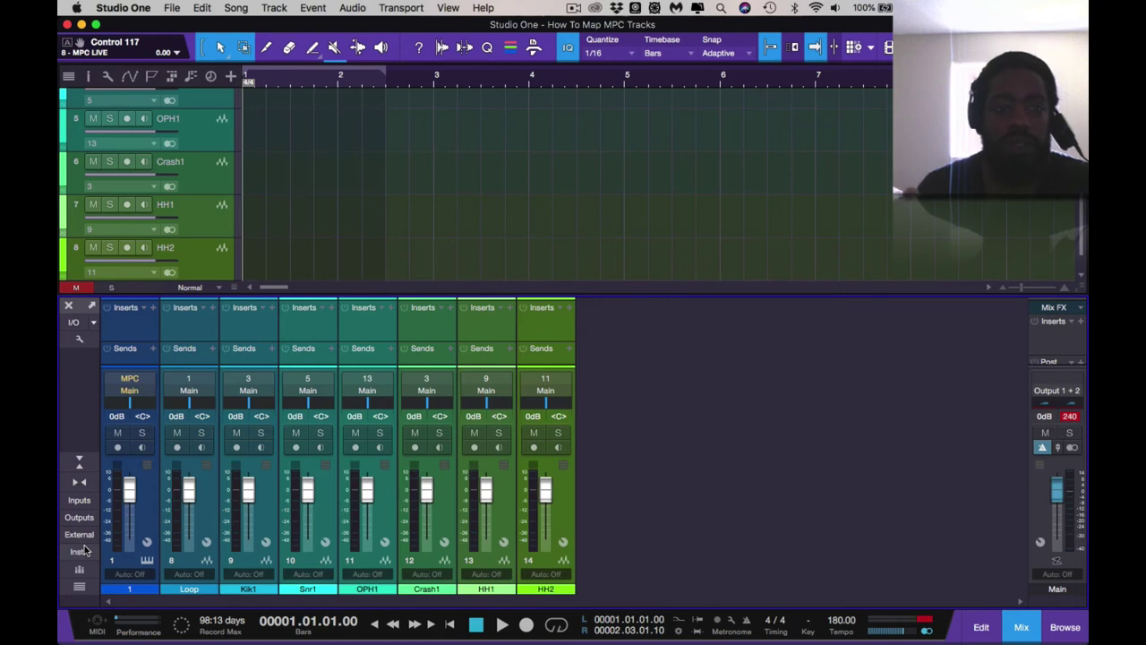
Play the song from the start without and with input monitoring on all seven audio tracks, Loop through HH2.
key(space)
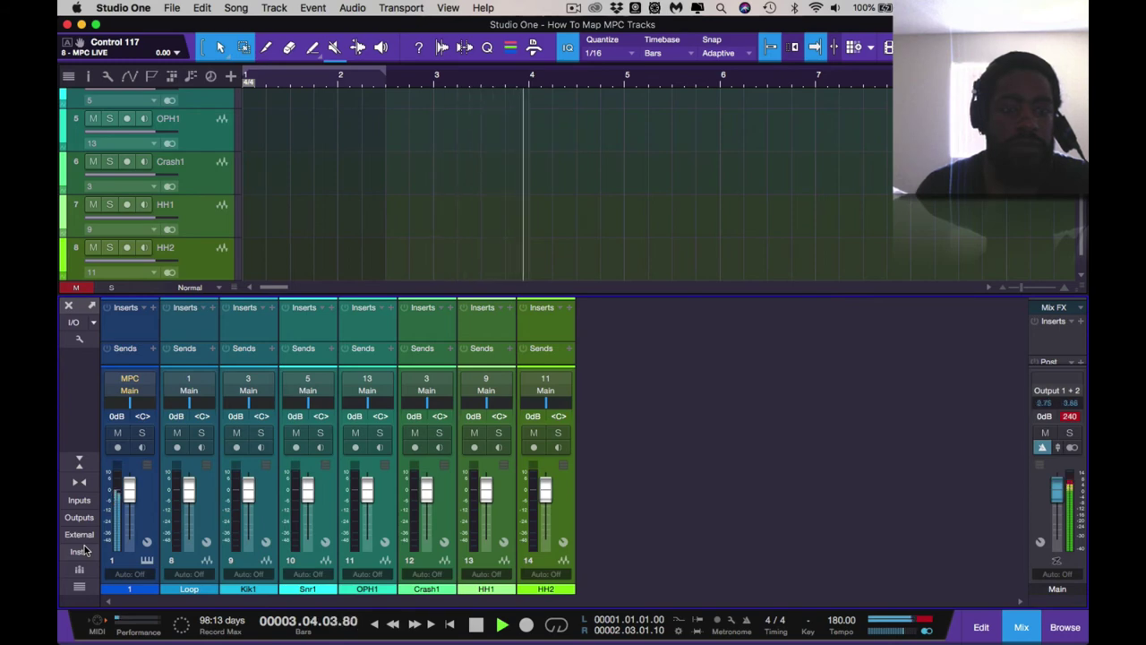
key(space)
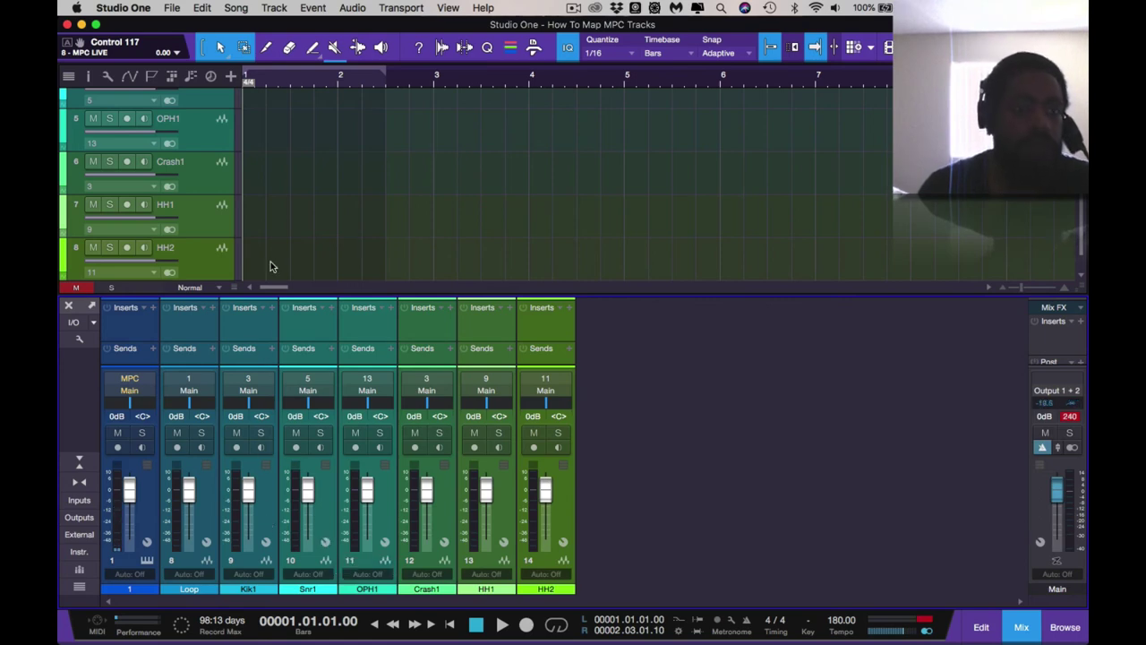
click(200, 447)
click(260, 448)
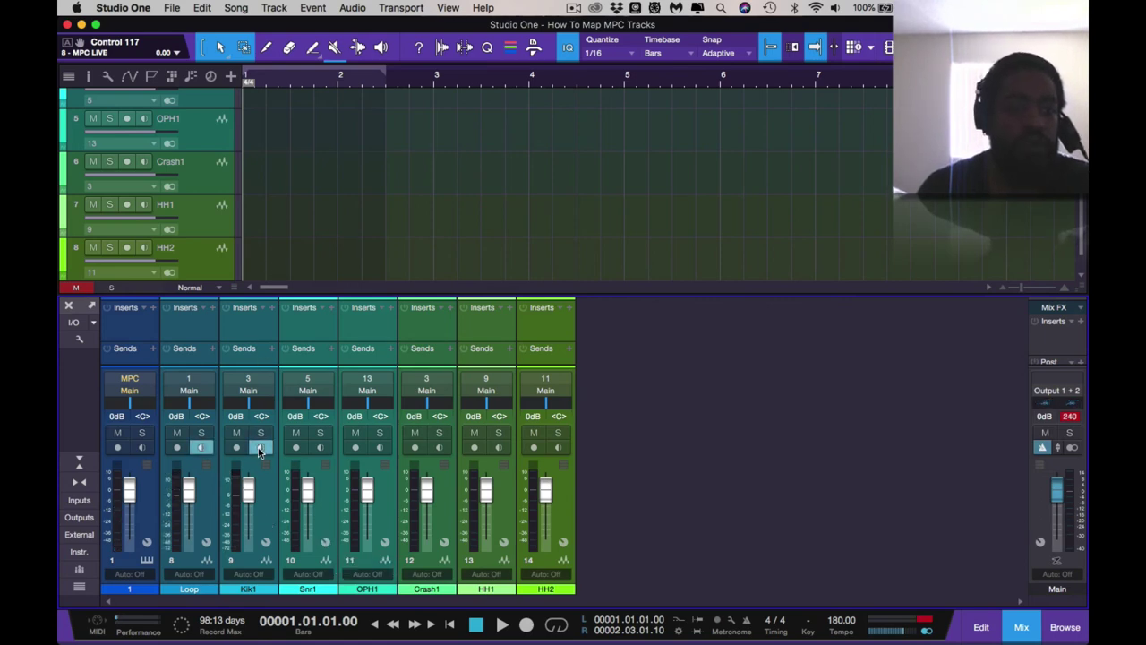
click(320, 448)
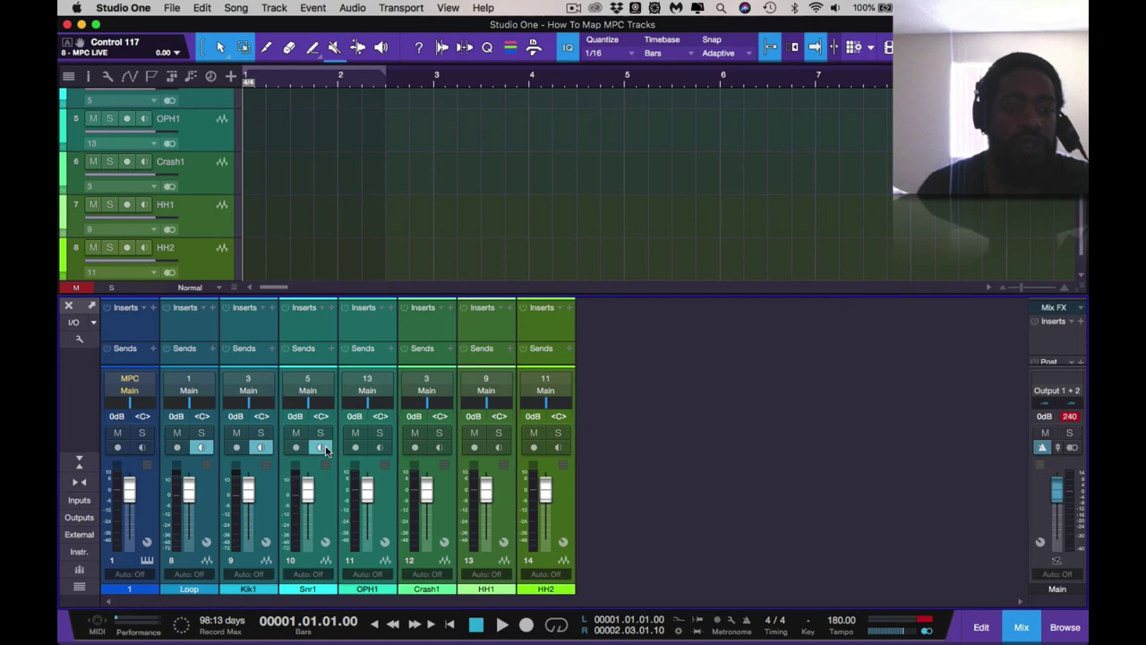
click(379, 448)
click(439, 448)
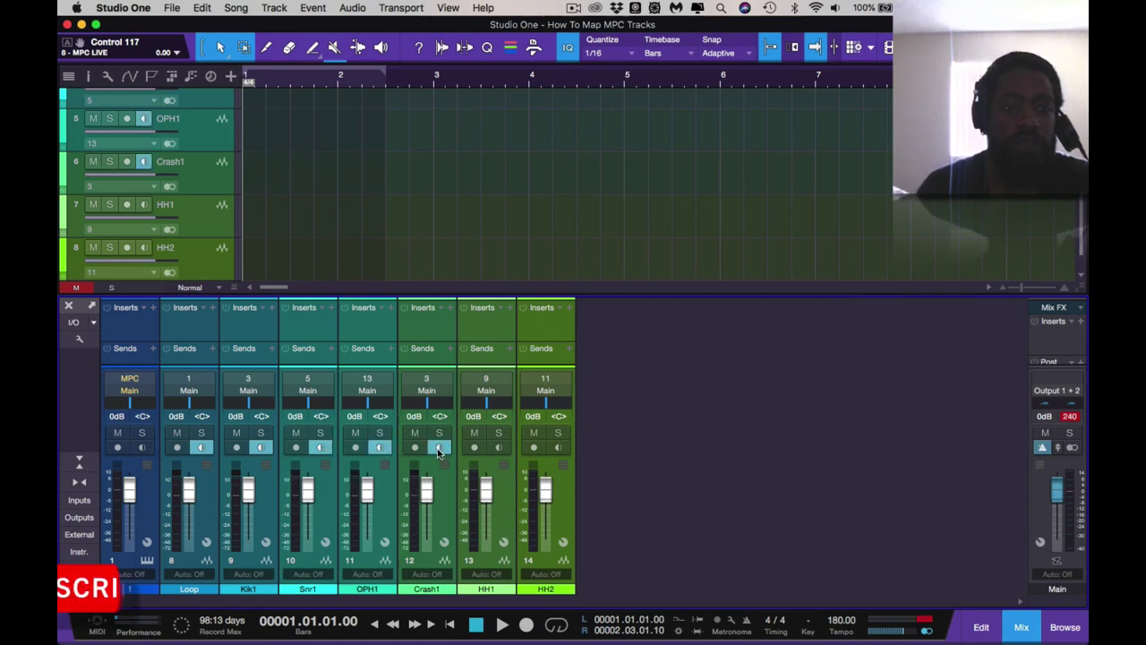
click(498, 448)
click(557, 448)
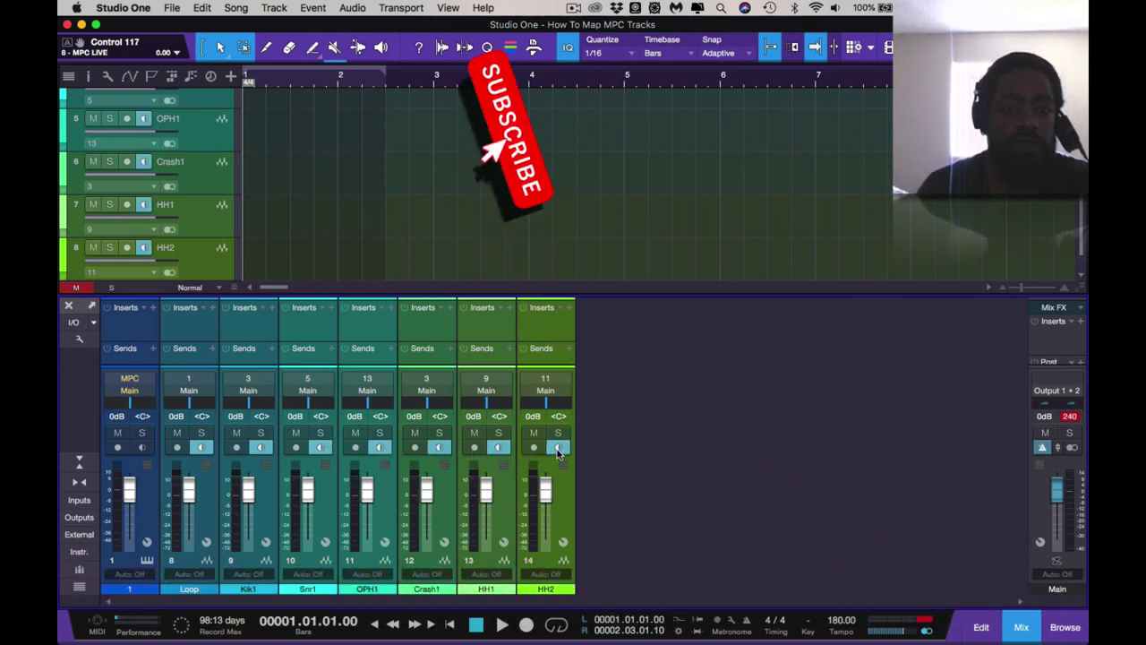
key(space)
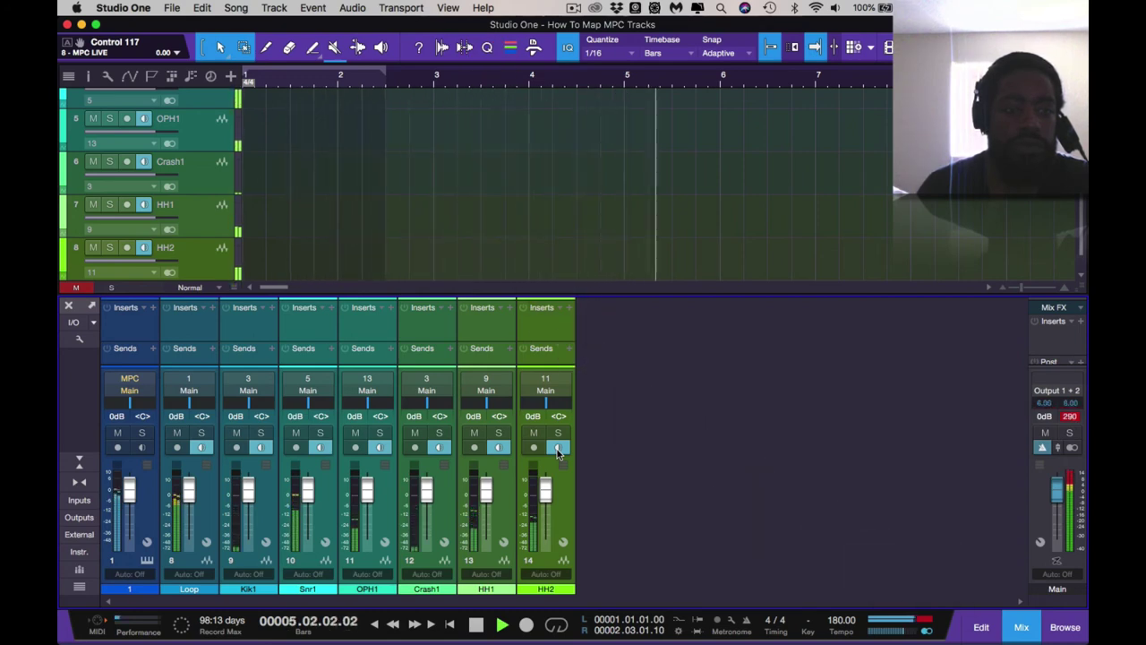
key(space)
Turn off input monitoring on all seven audio tracks, from HH2 back to Loop.
click(557, 449)
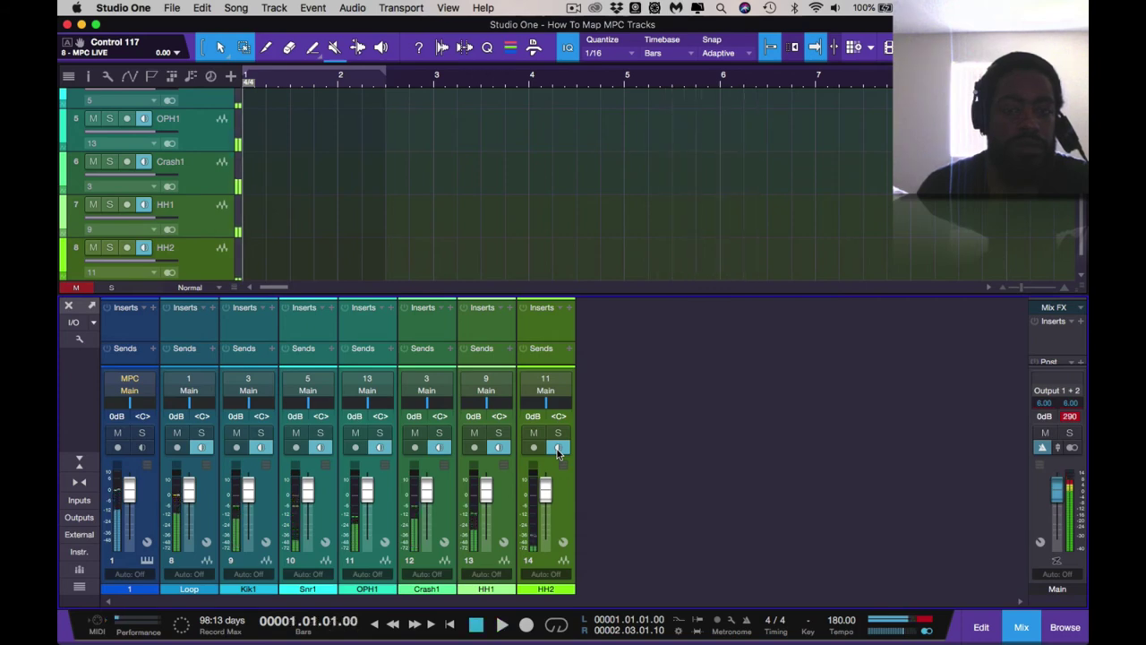
click(440, 450)
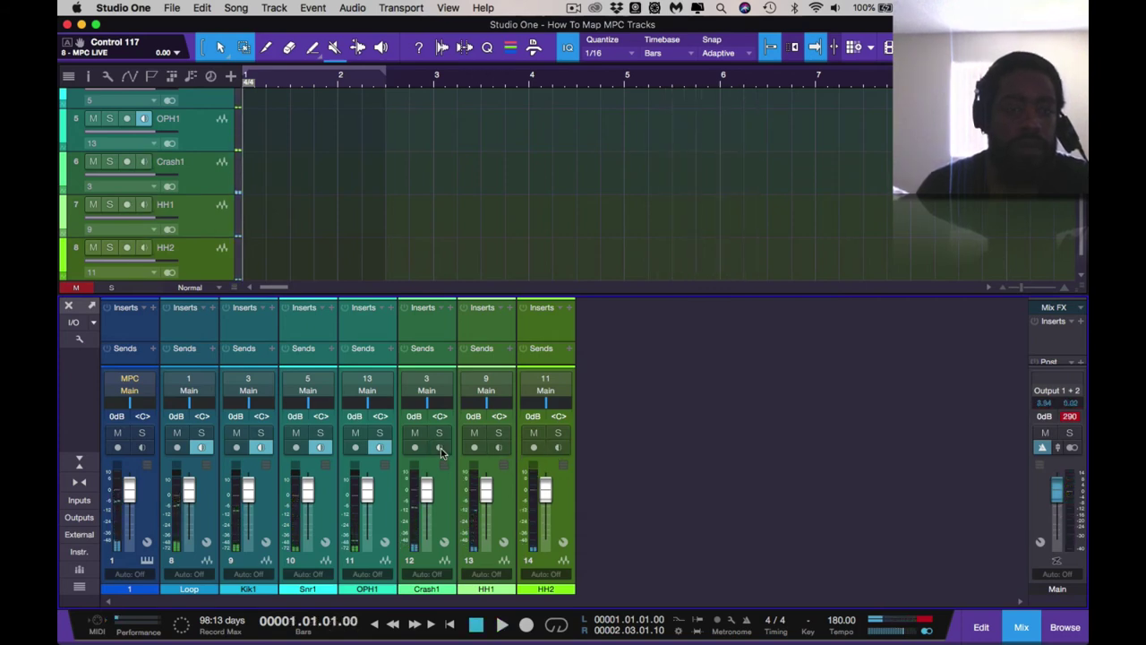
click(377, 448)
click(320, 447)
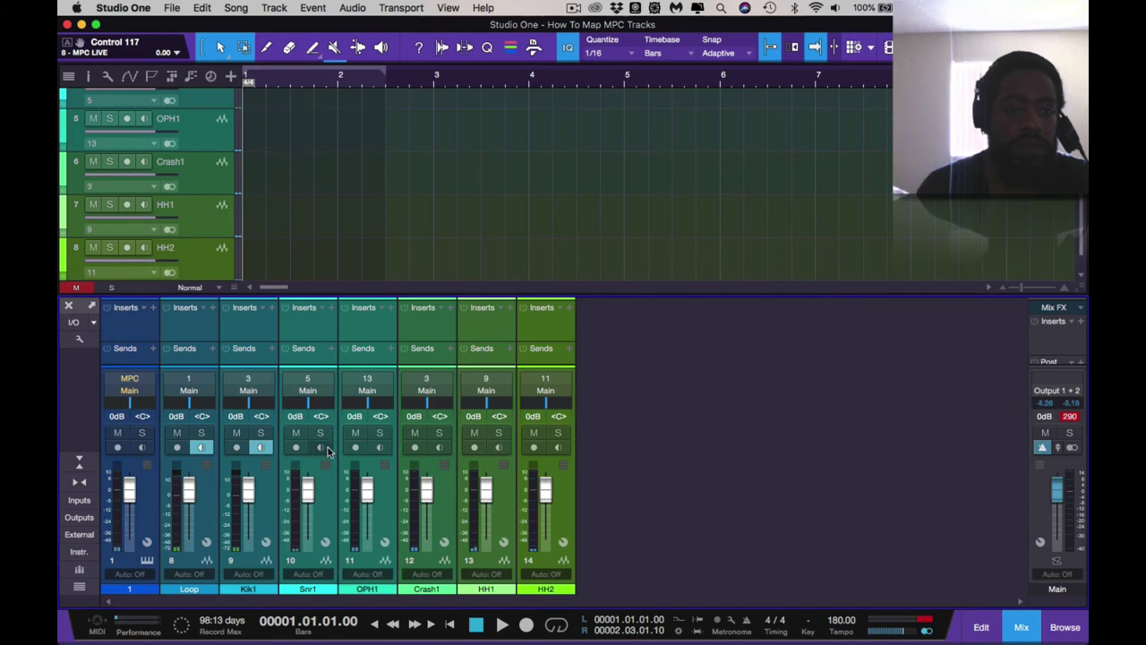
click(259, 448)
click(201, 447)
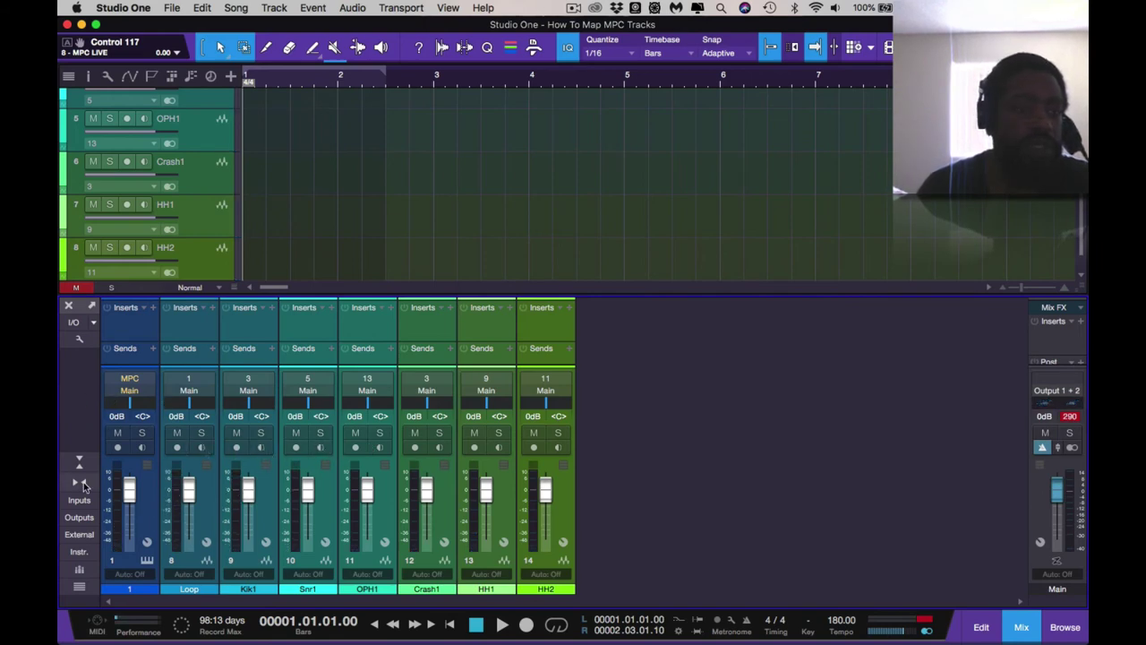
Hide the MPC instrument channel from the mixer and play the song briefly from the start.
click(150, 499)
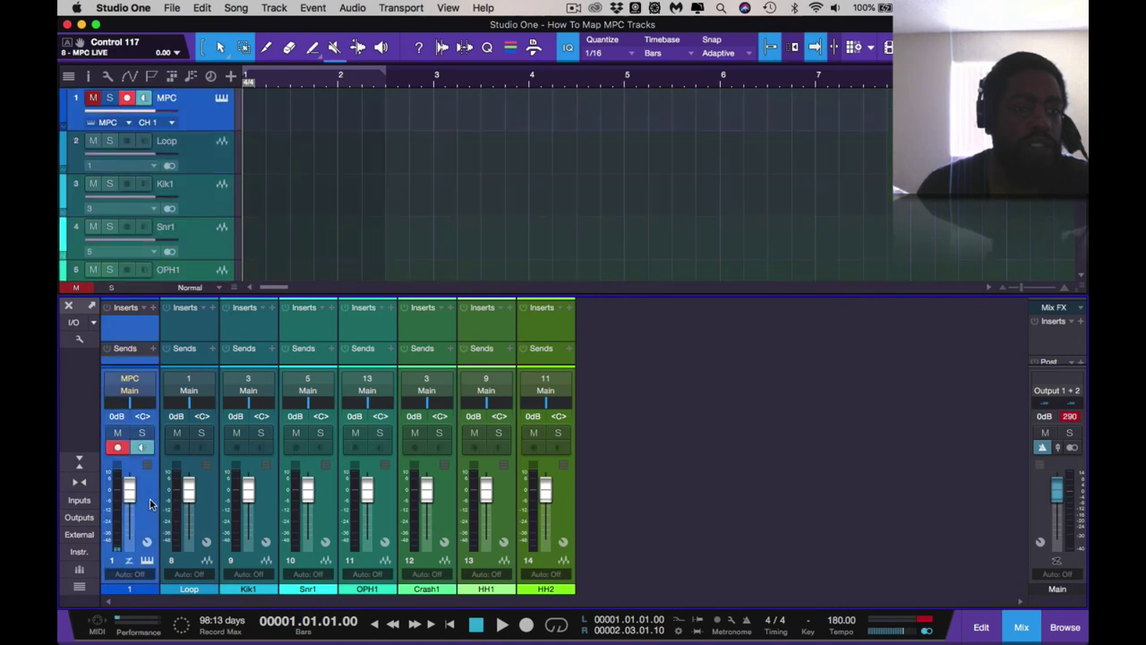
right_click(149, 497)
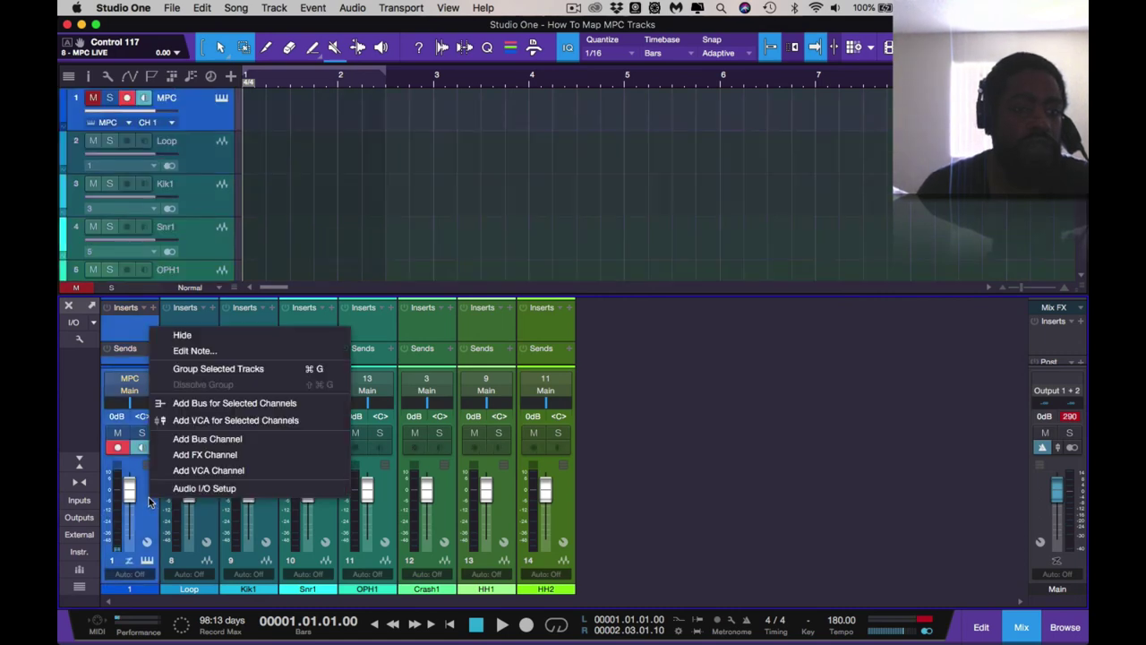
click(181, 336)
key(space)
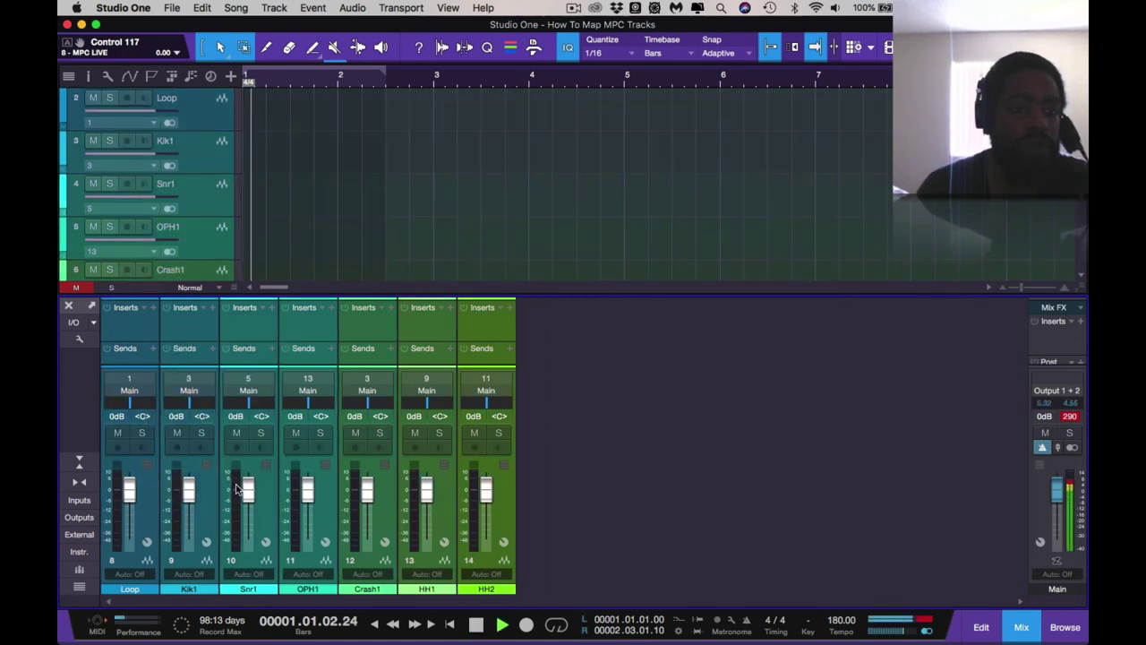
key(space)
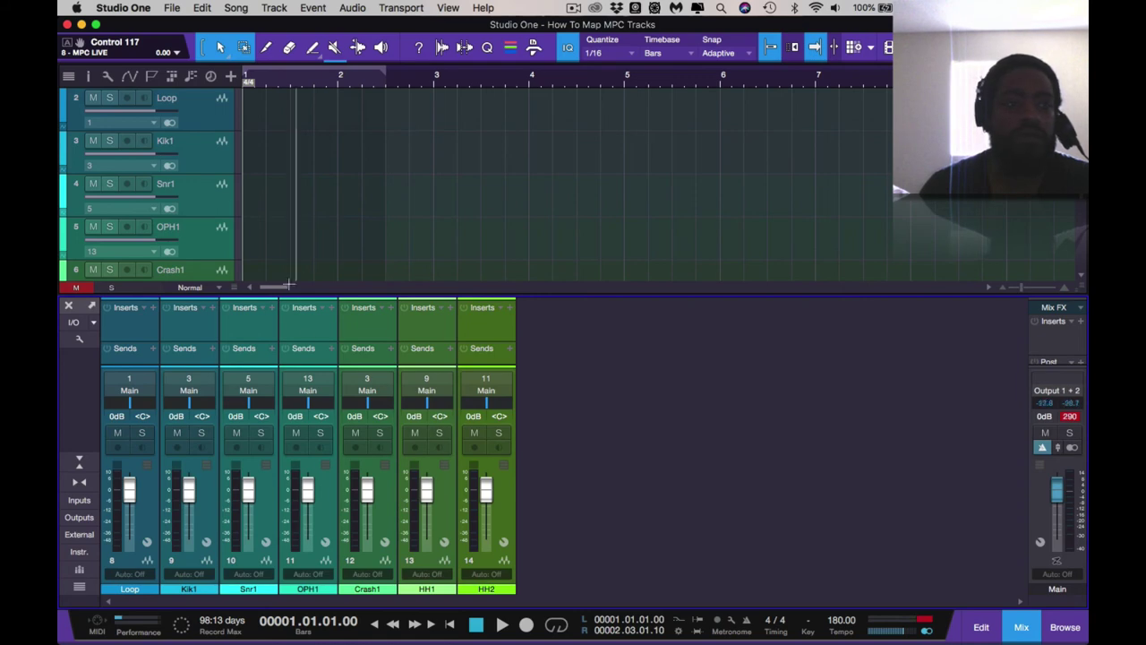
Enlarge the mixer area and try to record-arm the Loop, 11 and Kik1 channels.
click(125, 452)
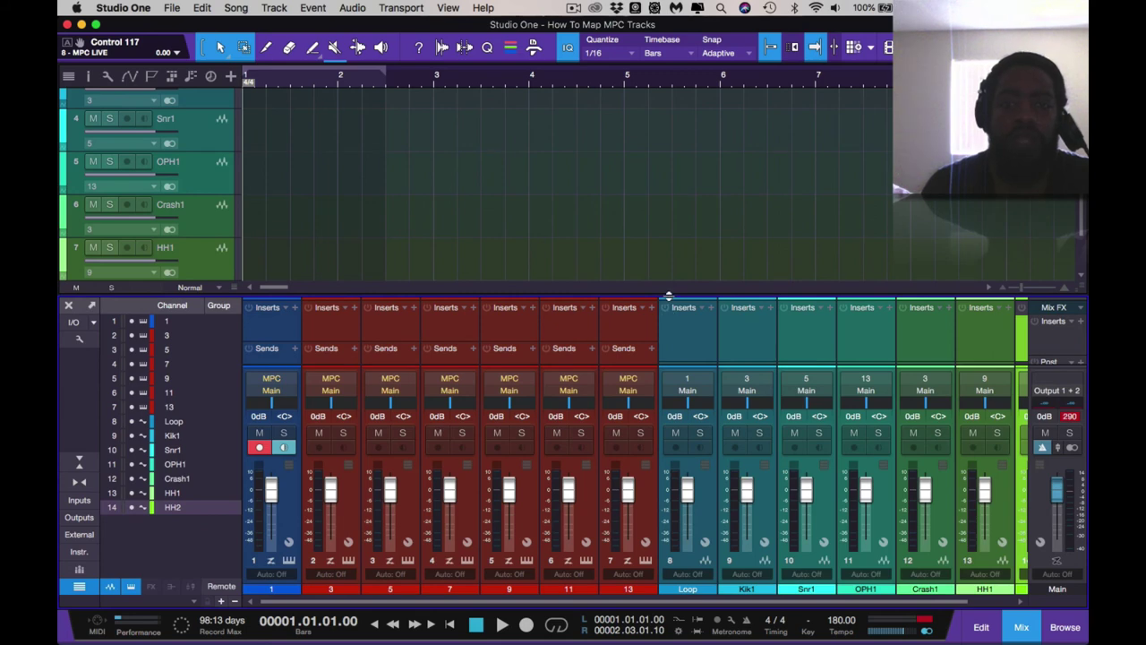
drag(668, 295, 666, 256)
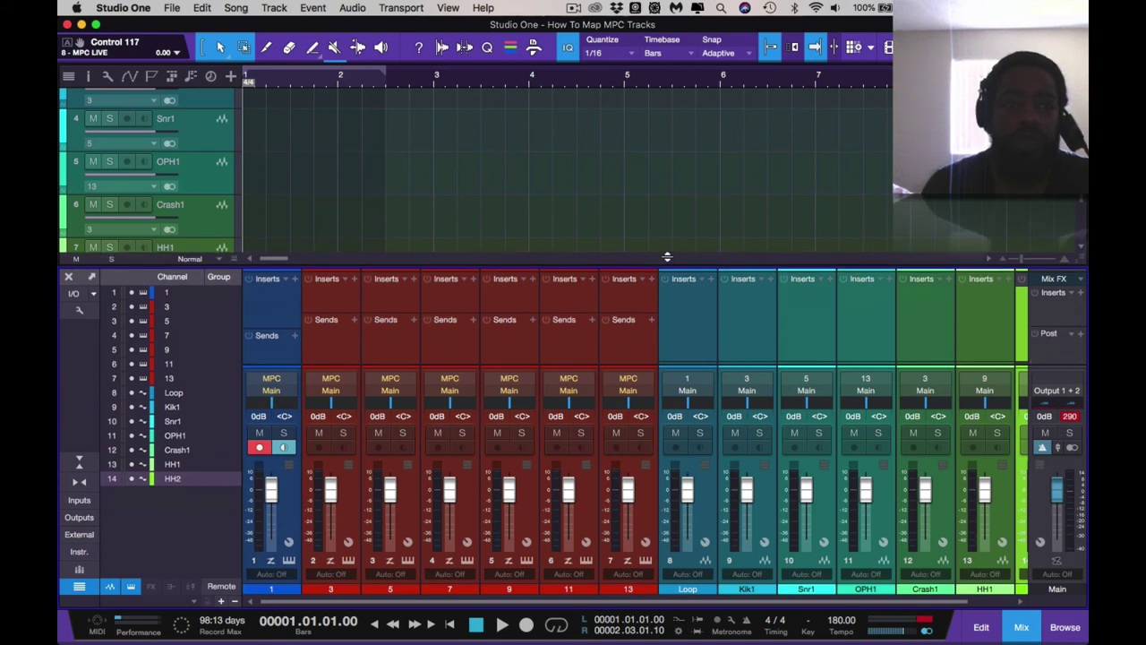
click(677, 451)
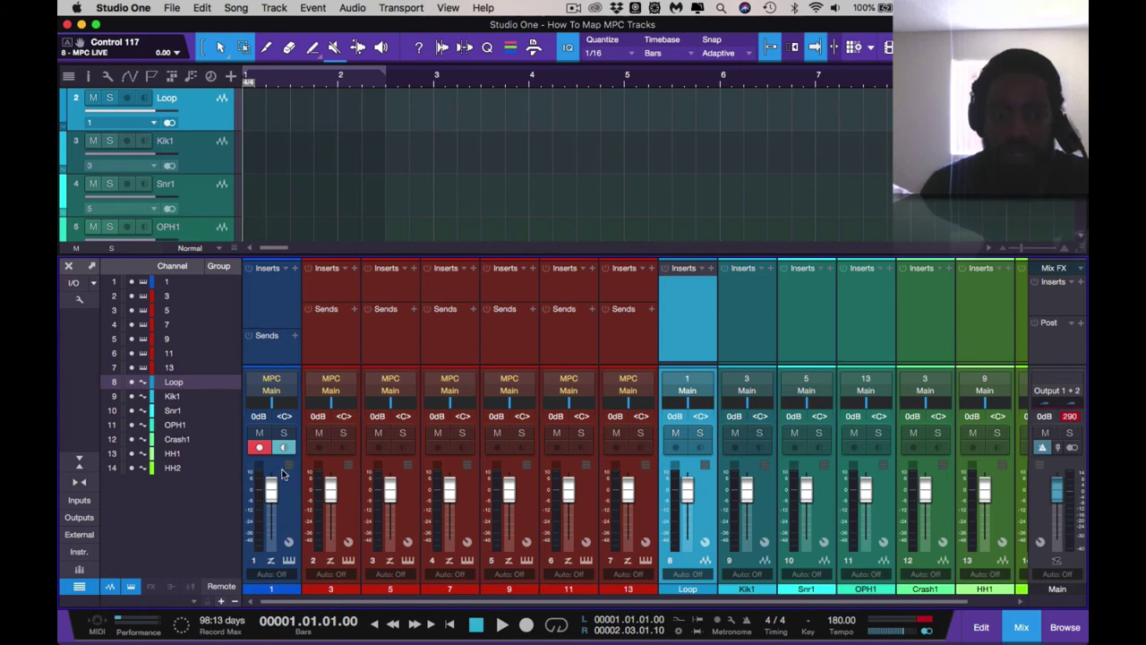
click(557, 454)
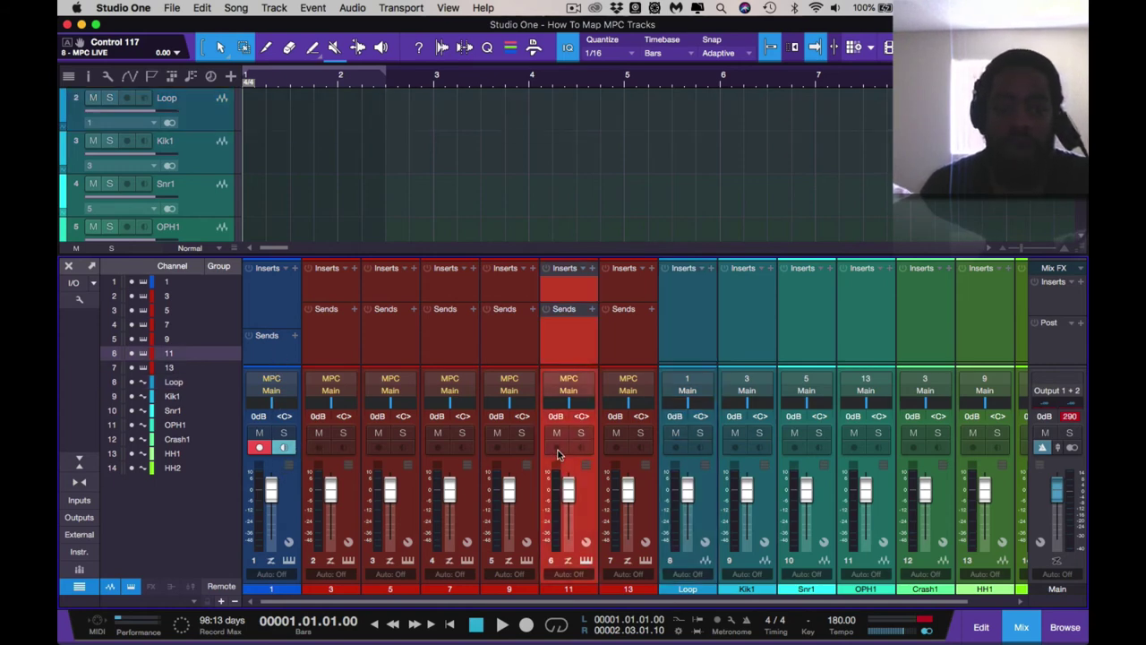
click(673, 452)
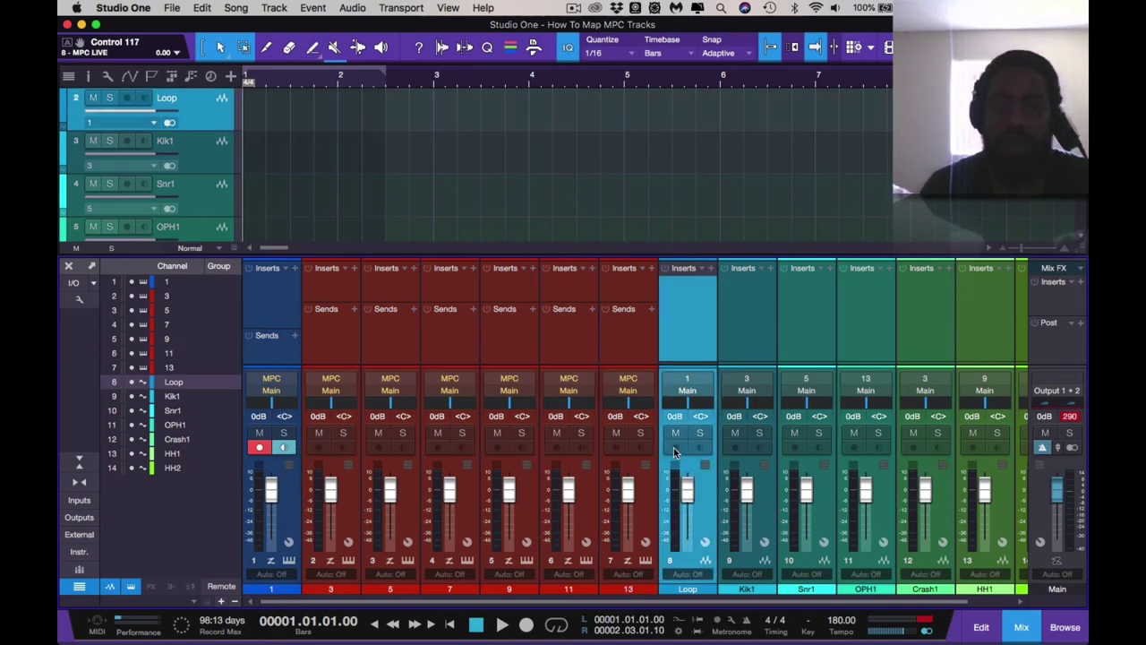
click(732, 451)
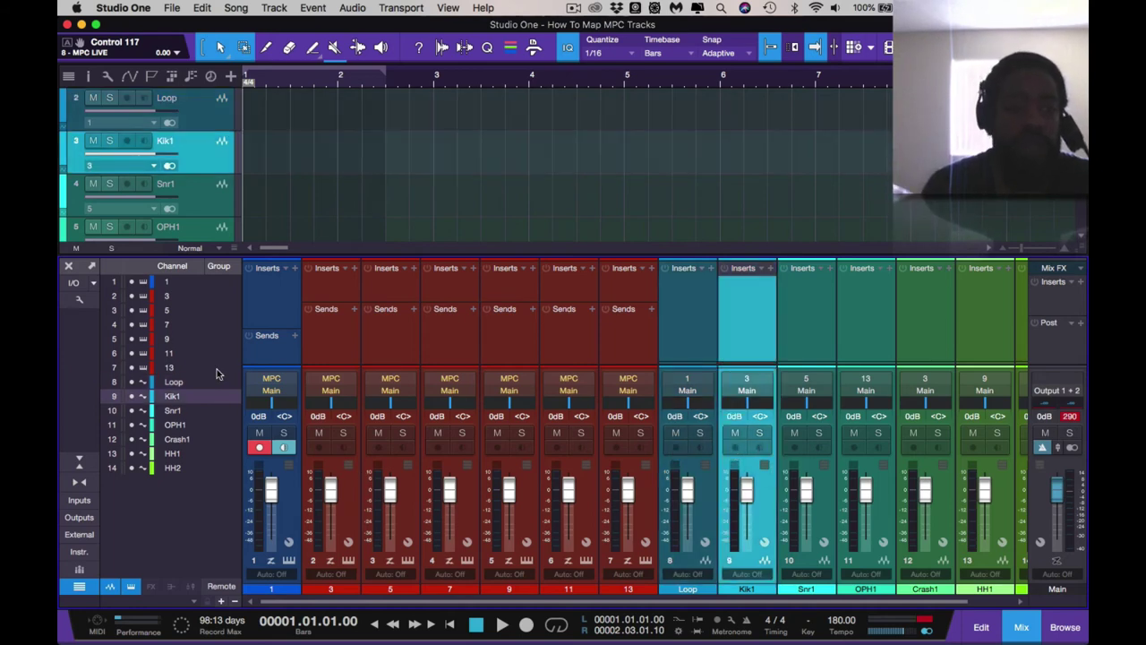
Hide the seven MPC channels, 1 through 13, in the mixer's channel list, showing and re-hiding channel 1 once.
drag(132, 283, 134, 370)
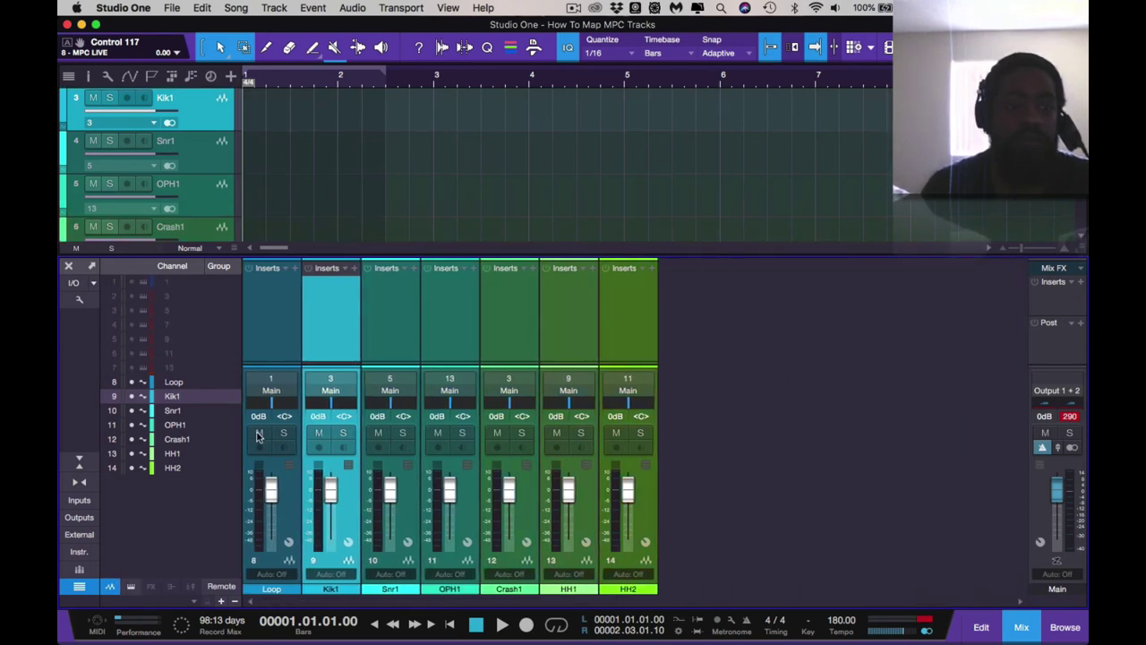
click(257, 437)
click(313, 448)
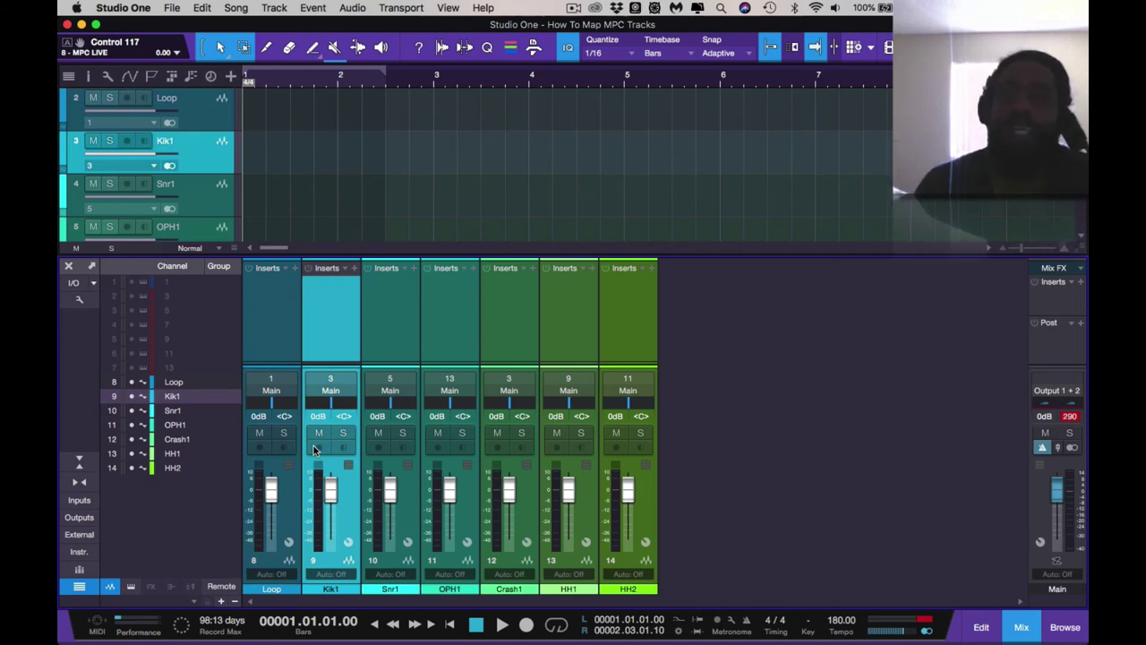
click(131, 283)
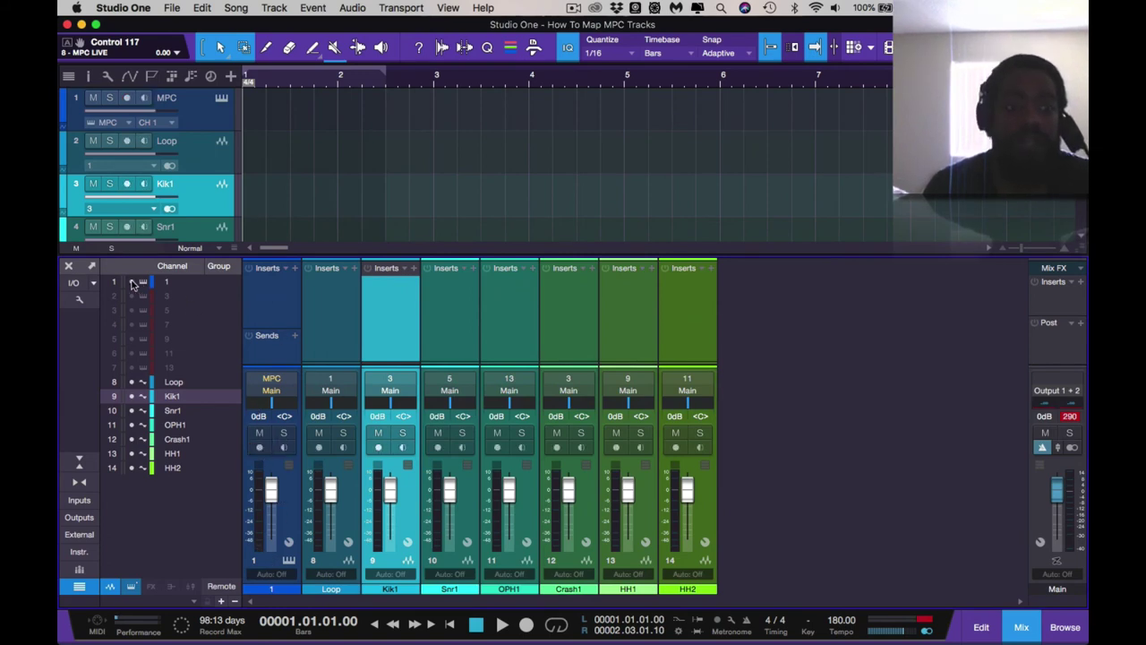
click(133, 283)
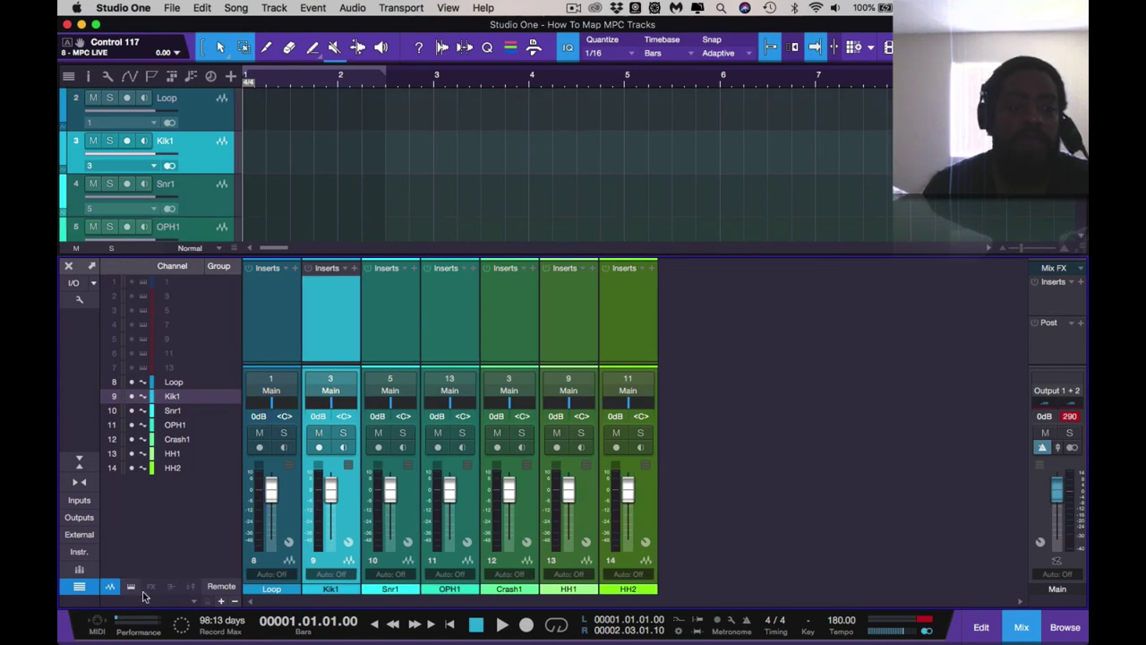
Close and reopen the mixer's channel list, and toggle the visibility of all audio channels and all instrument channels.
click(80, 587)
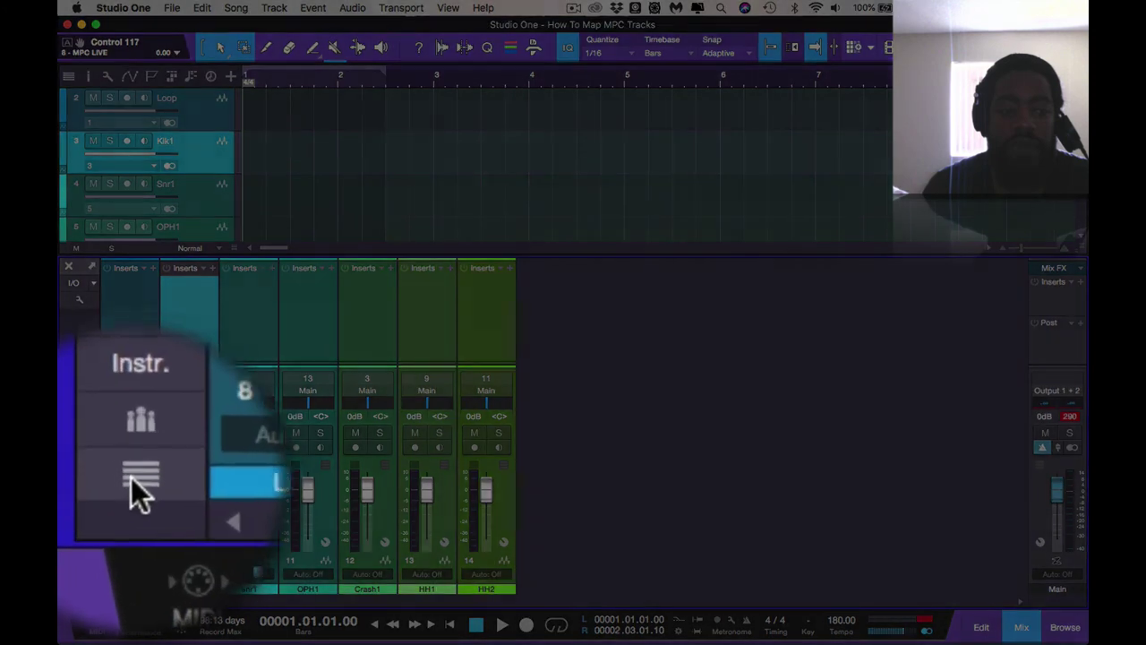
click(105, 540)
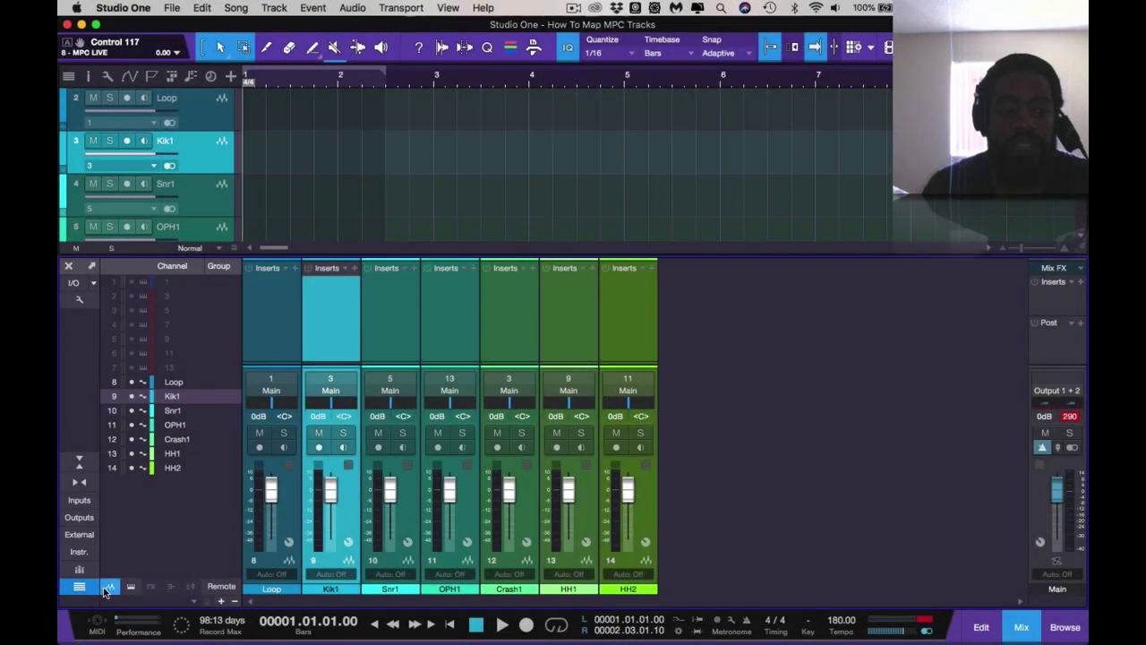
click(110, 588)
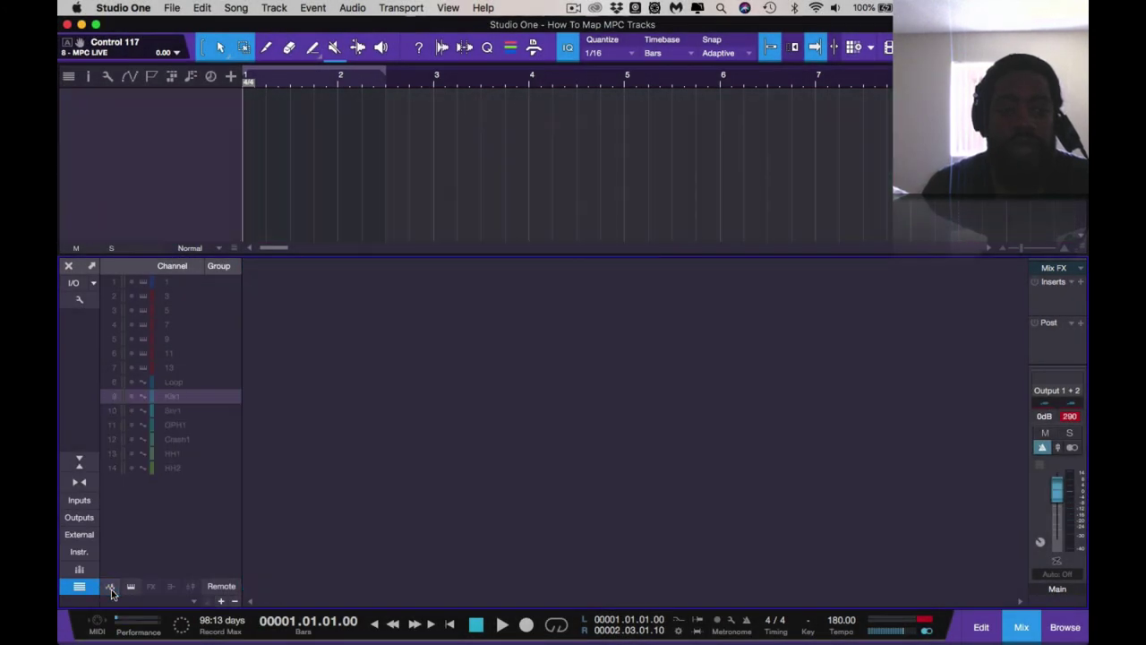
click(110, 587)
click(131, 588)
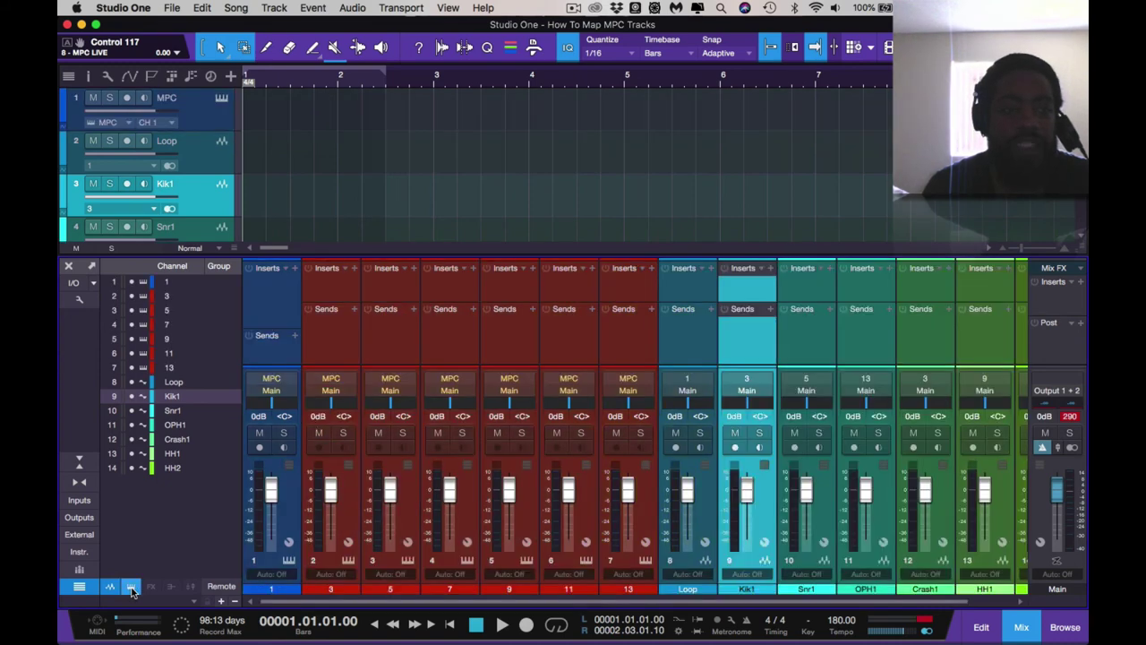
click(131, 587)
click(131, 587)
Hide MPC channels 1 through 13 while keeping Loop visible, and close the mixer's channel list.
drag(132, 281, 133, 380)
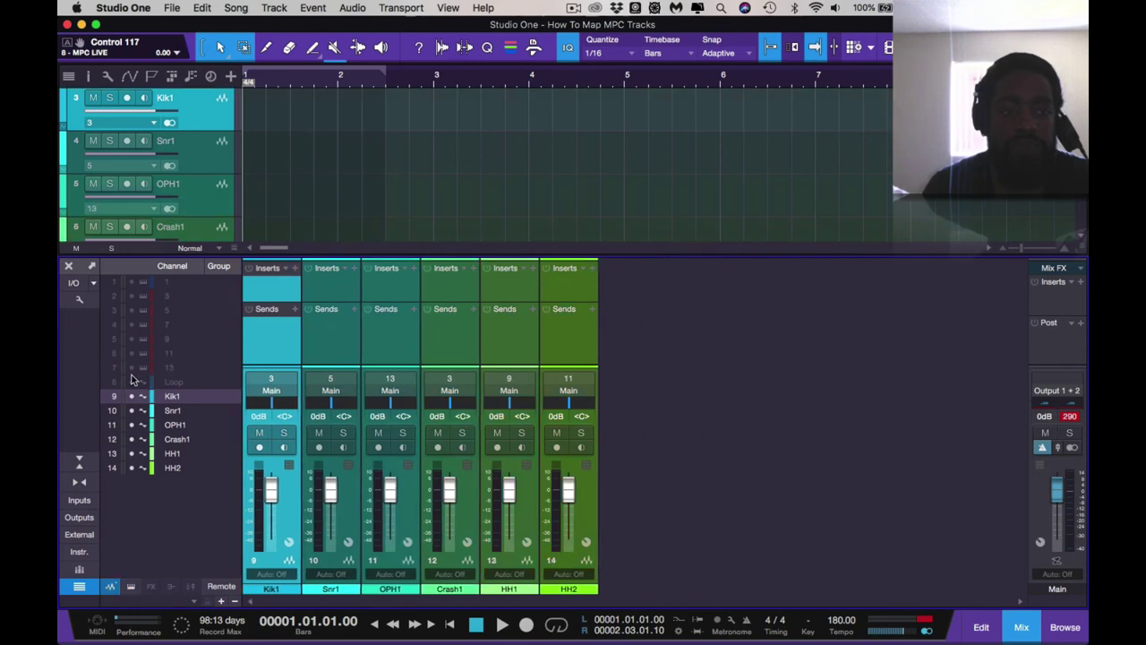
click(131, 382)
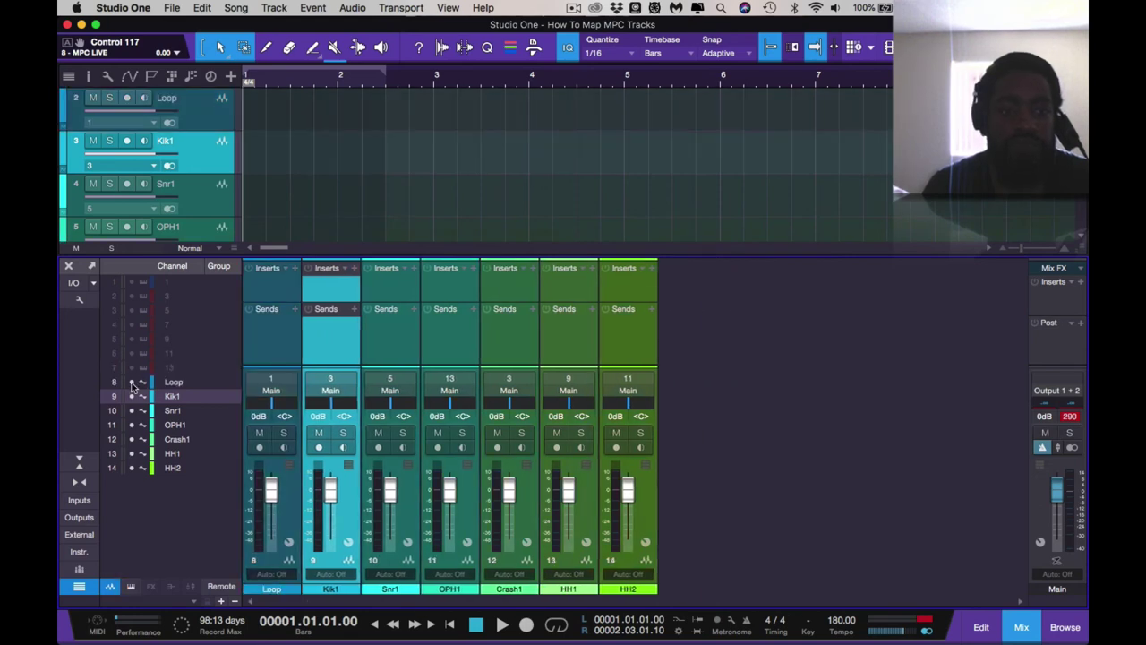
click(77, 589)
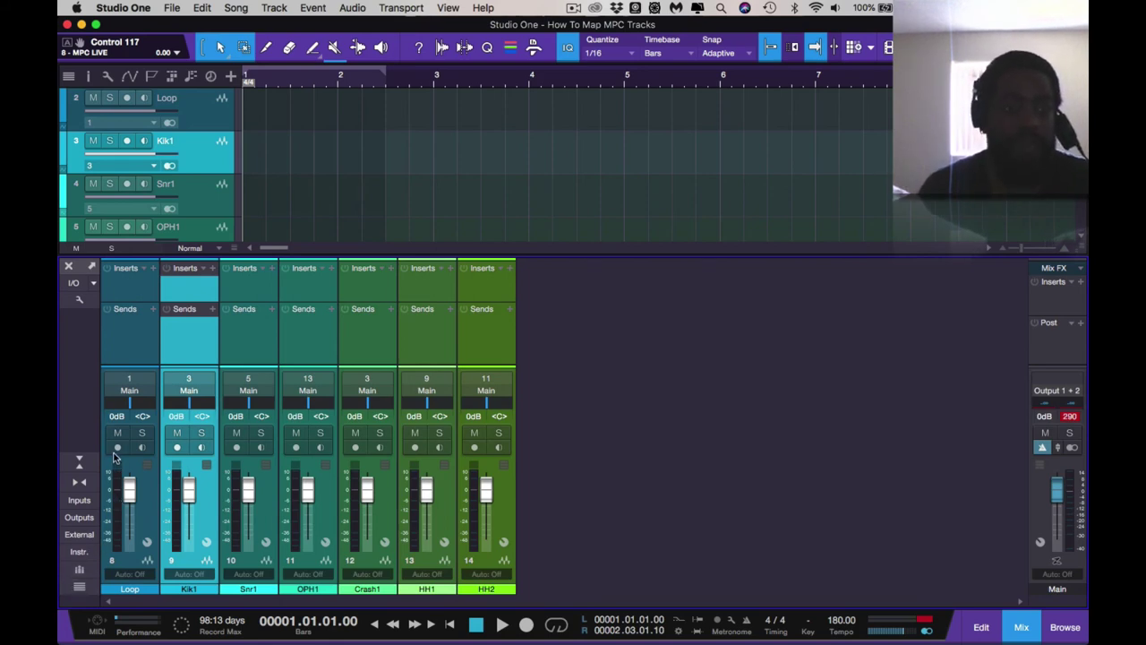
Play the song briefly, and record-arm and disarm the Loop and Kik1 tracks.
key(space)
key(space)
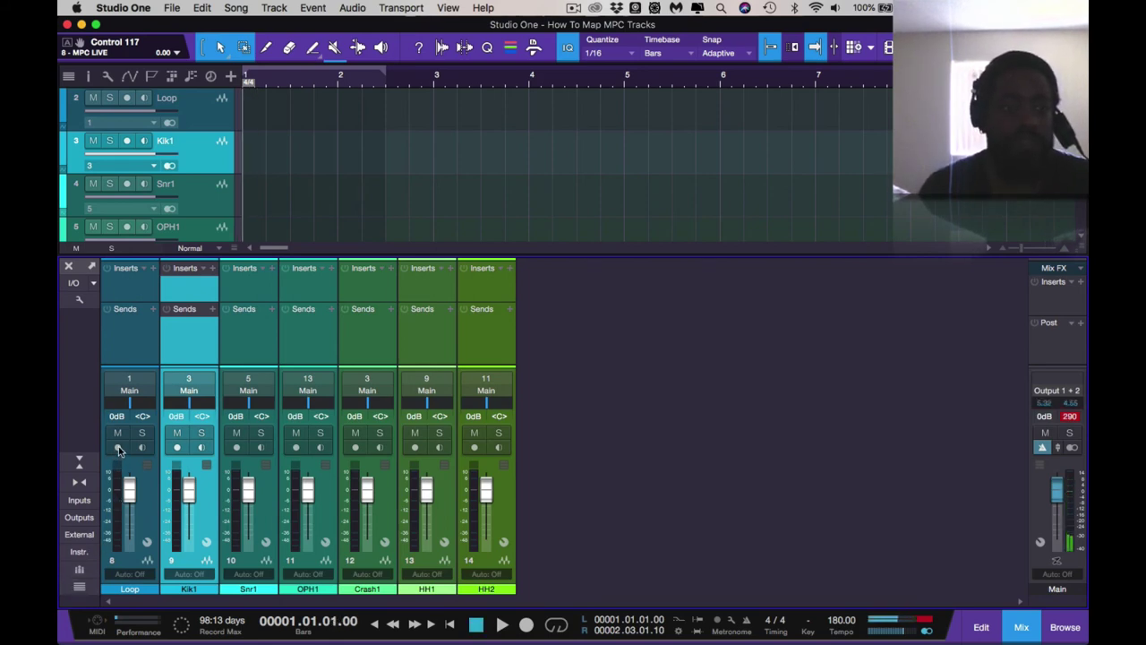
click(117, 447)
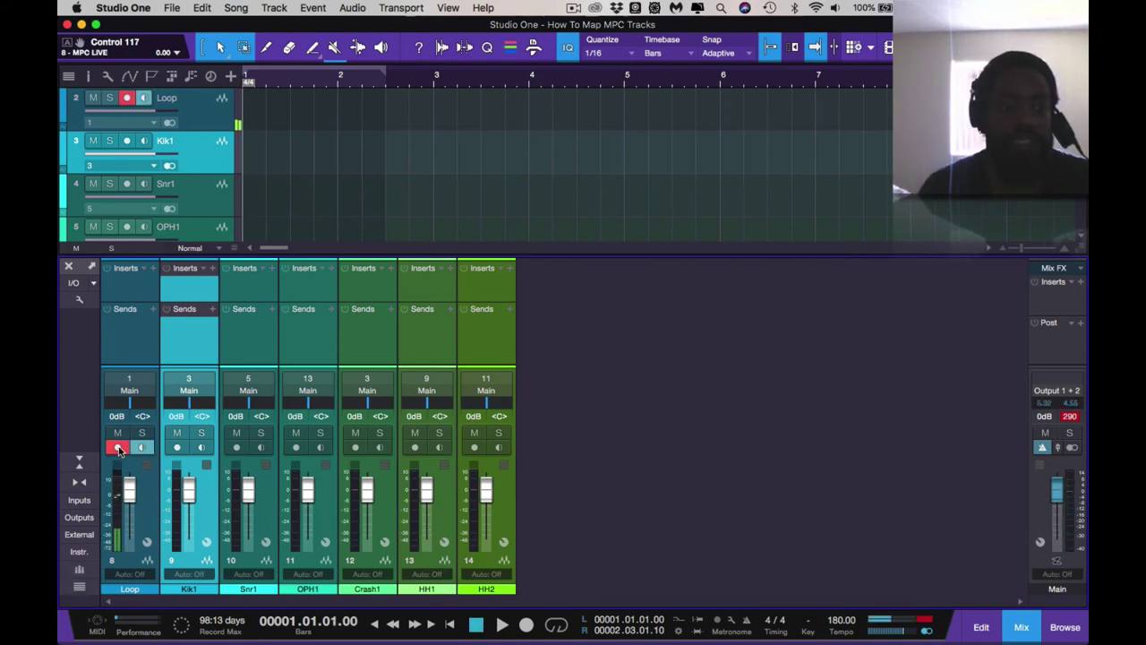
click(177, 447)
click(116, 448)
click(177, 447)
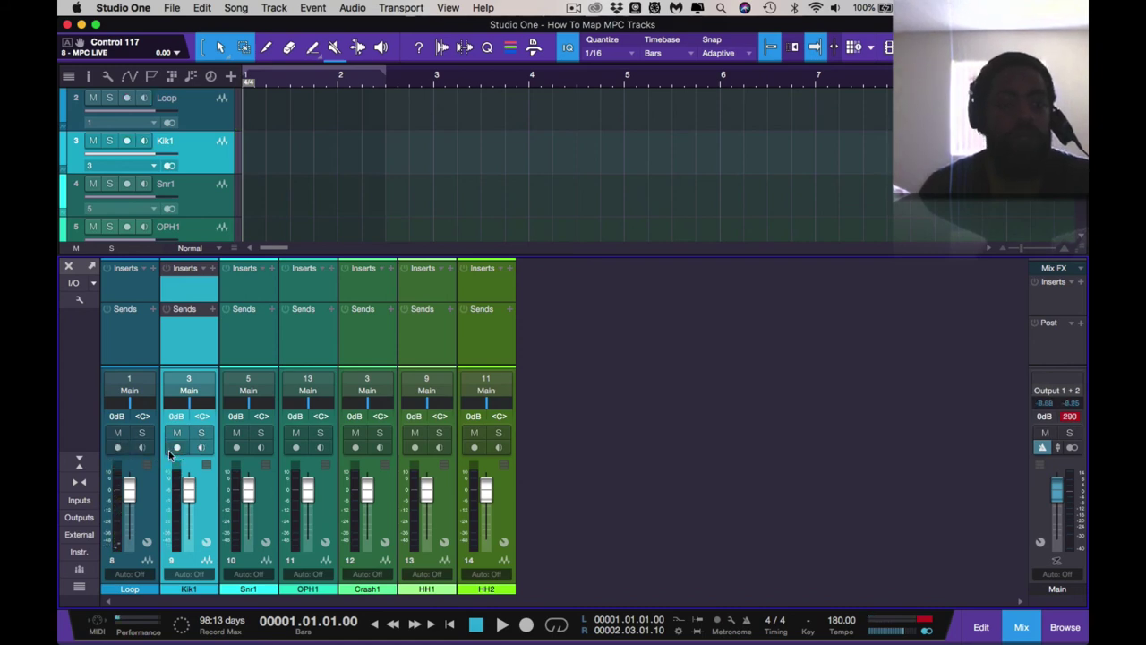
Turn on input monitoring on all seven audio tracks, Loop through HH2, and play the song briefly.
click(141, 447)
click(201, 447)
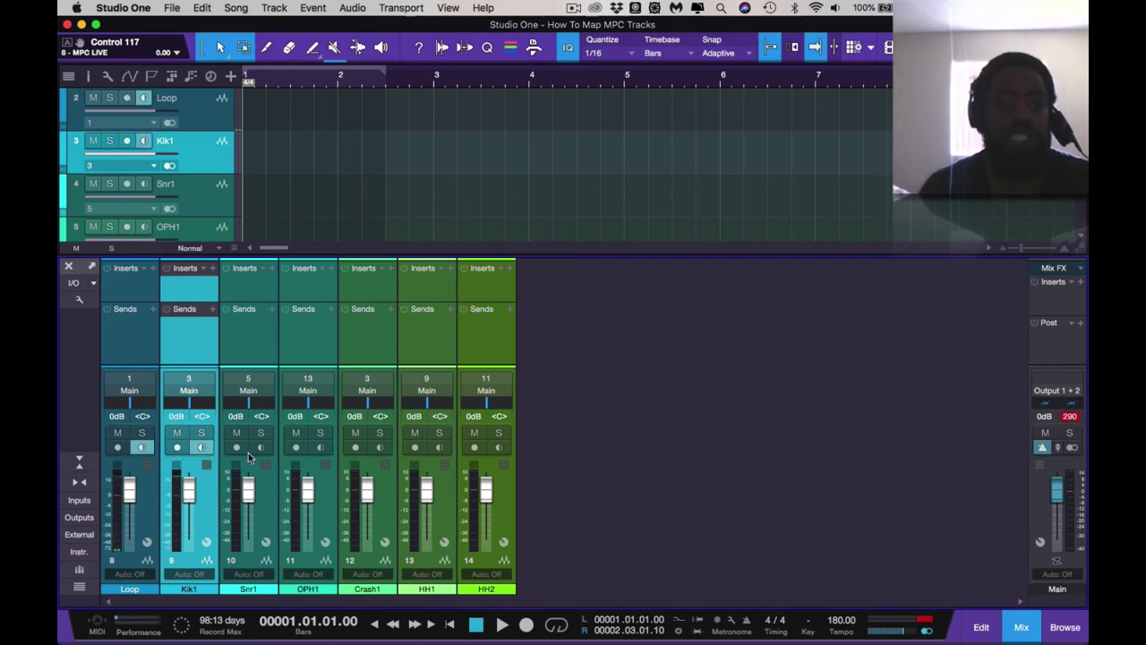
click(261, 448)
click(321, 448)
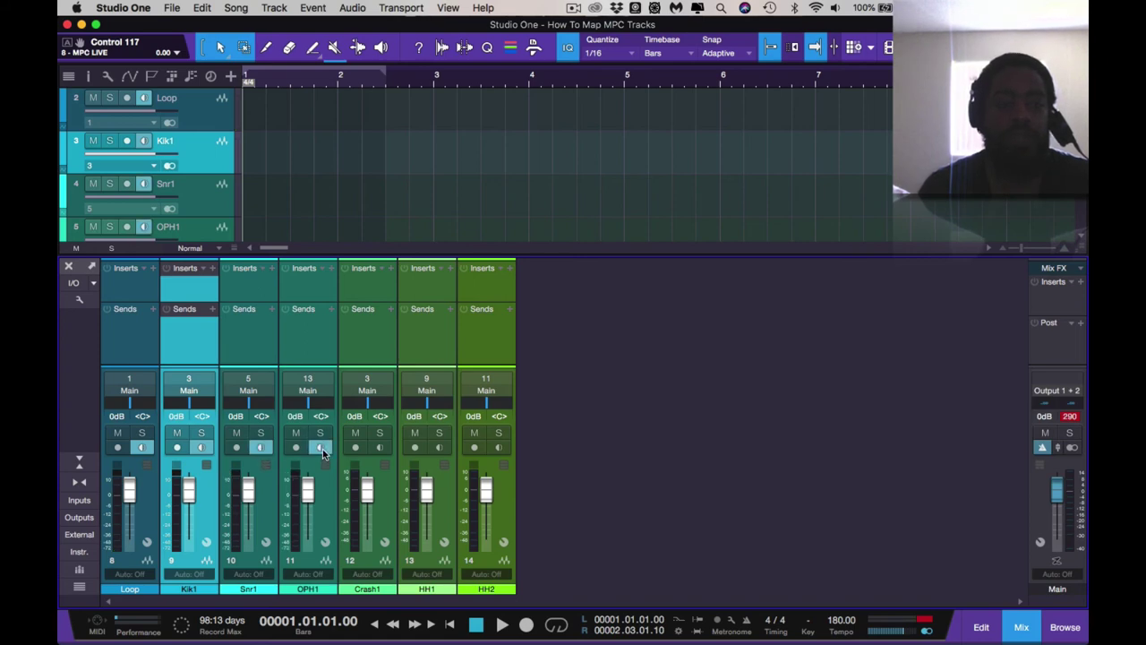
click(380, 448)
click(439, 448)
click(499, 448)
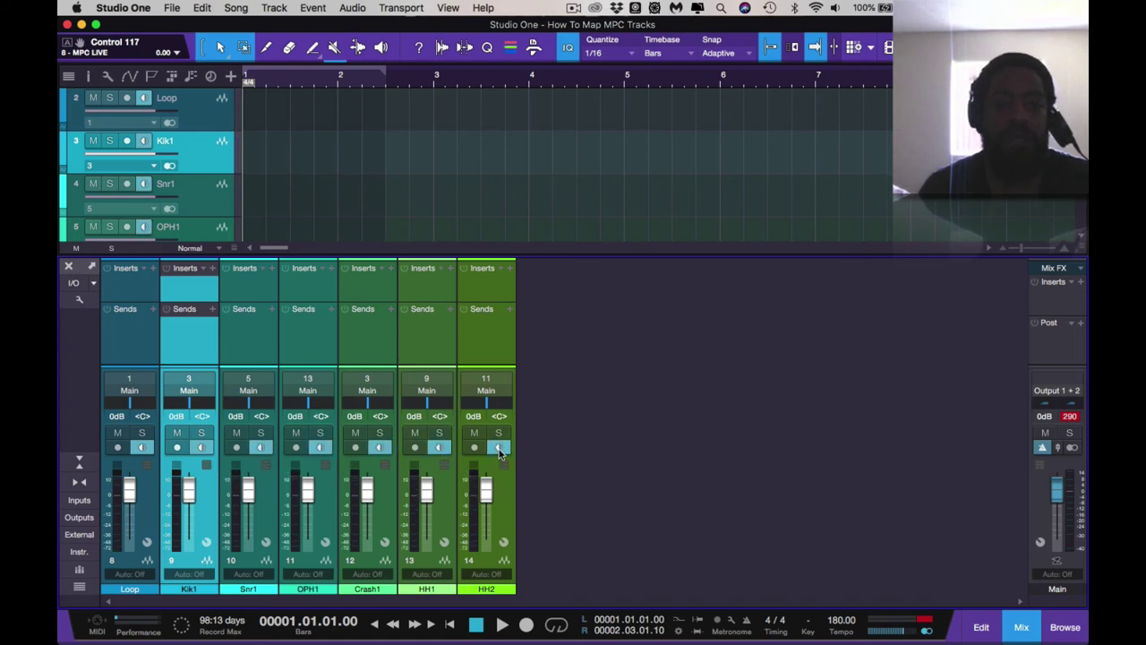
key(space)
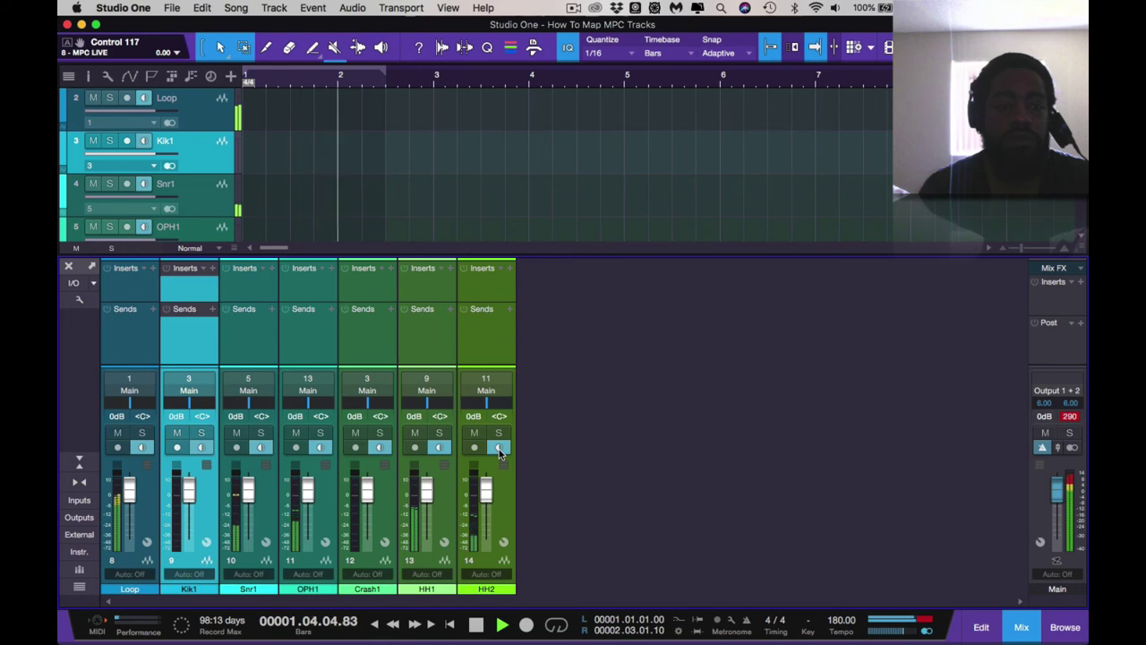
key(space)
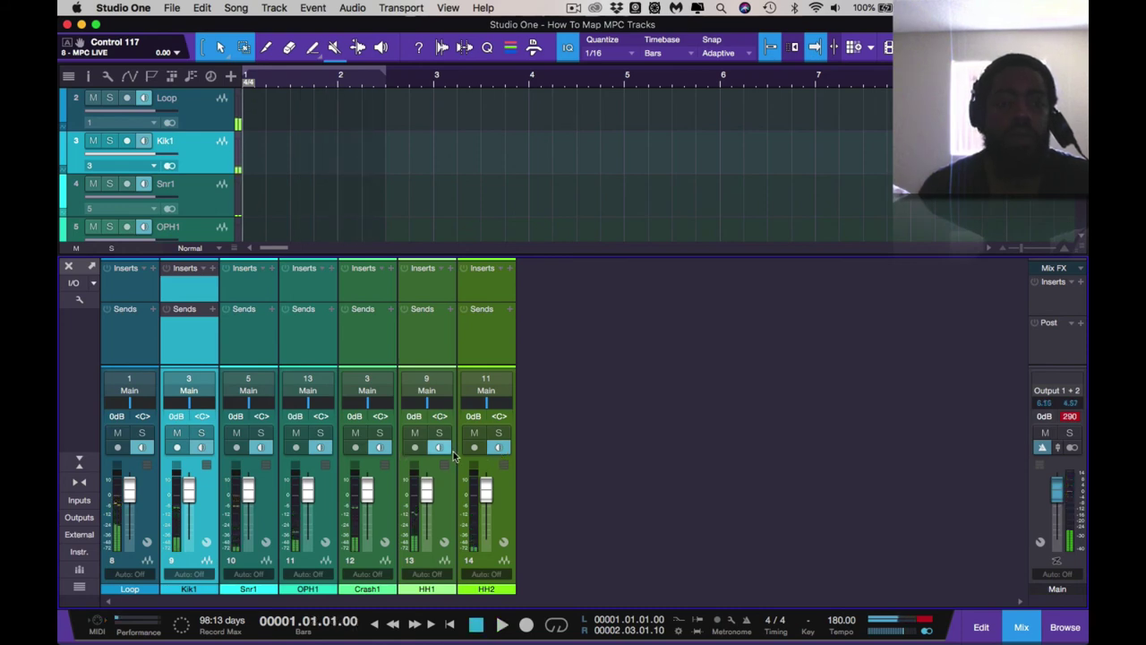
Record-arm all seven audio tracks, Loop through HH2, and hide the mixer to give the arrangement full height.
click(469, 448)
click(415, 448)
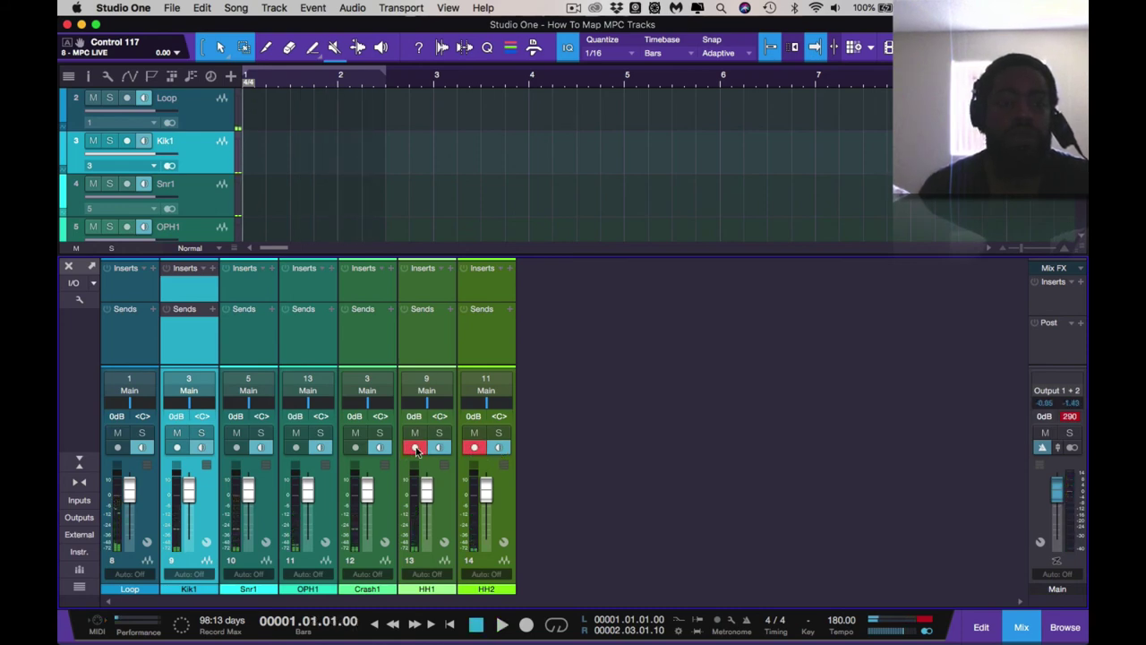
click(356, 448)
click(296, 448)
click(177, 448)
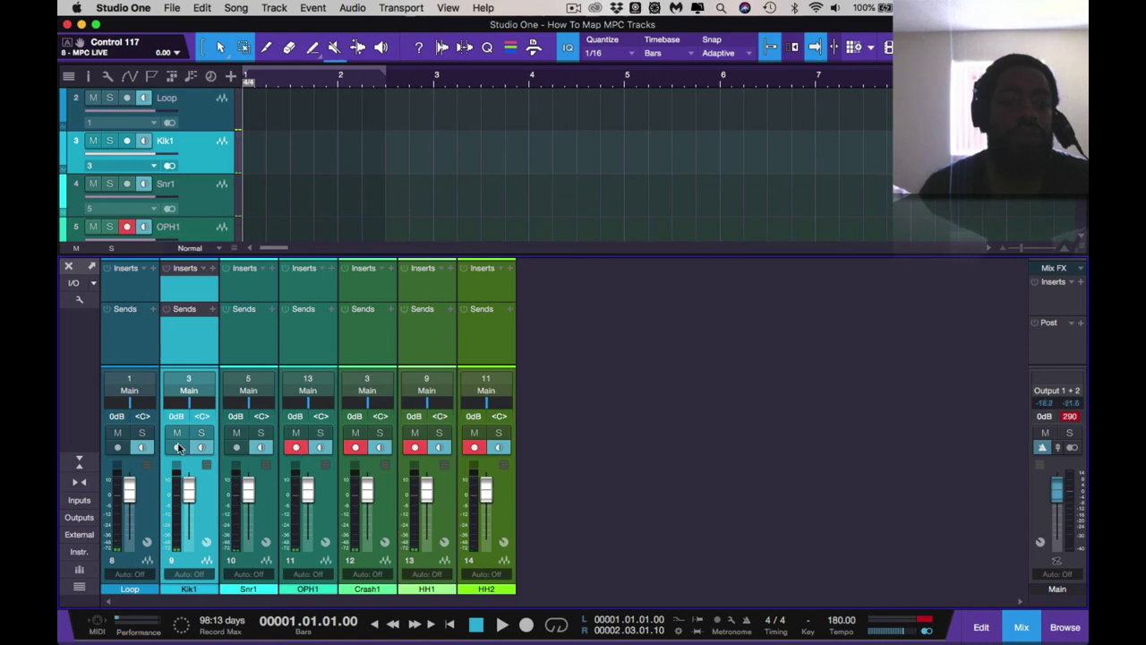
click(118, 448)
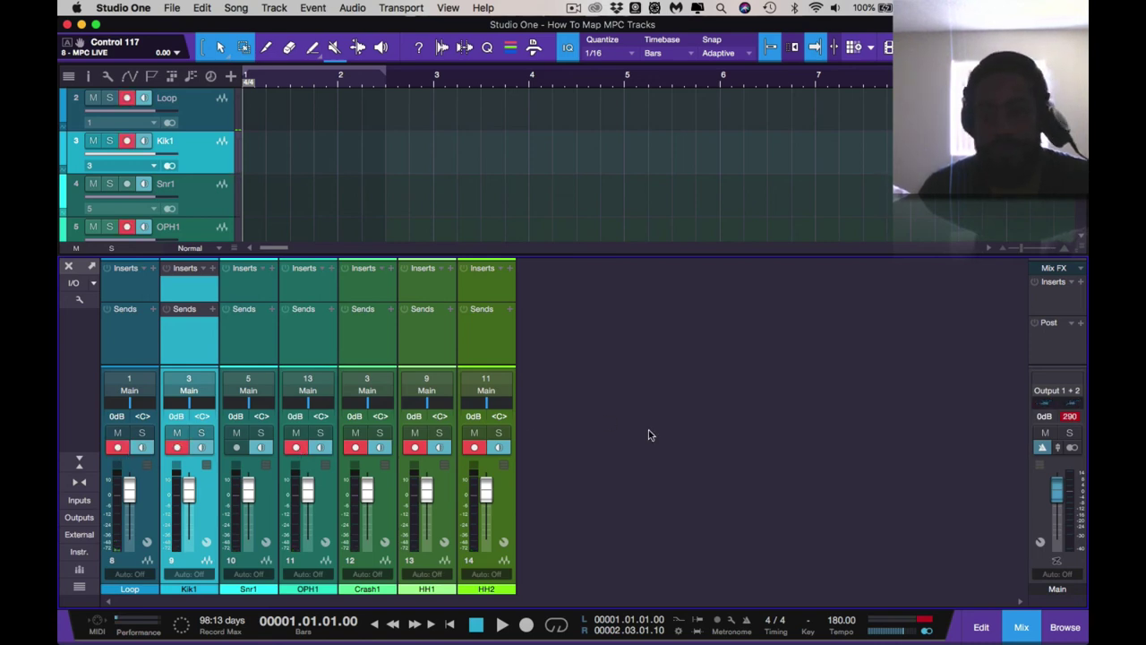
key(F3)
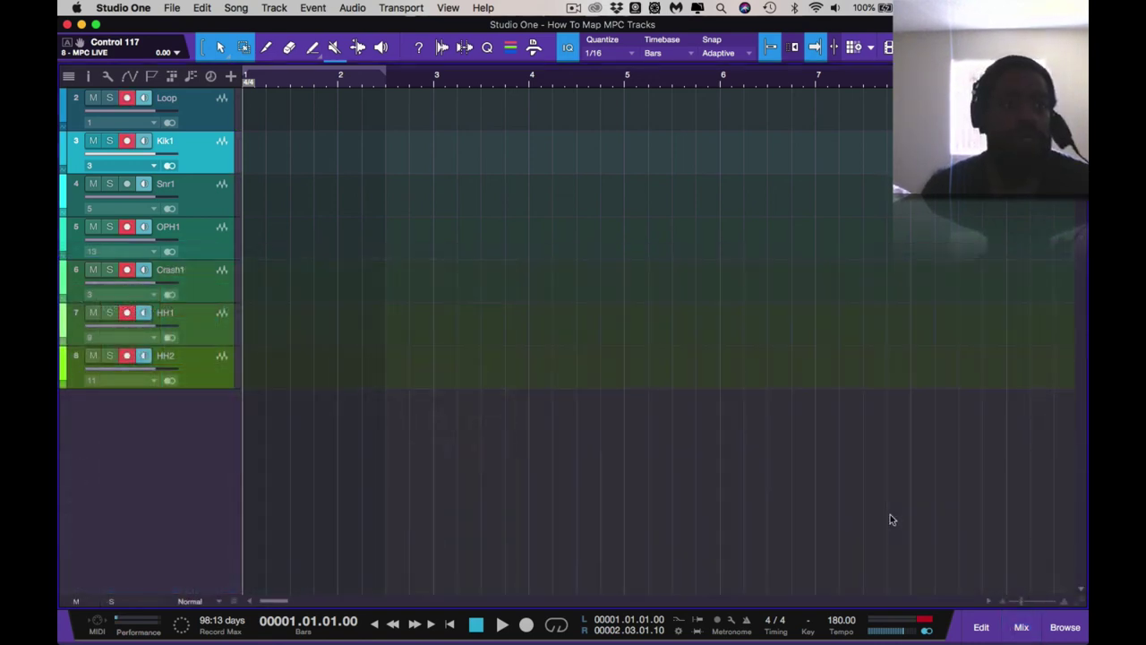
click(127, 184)
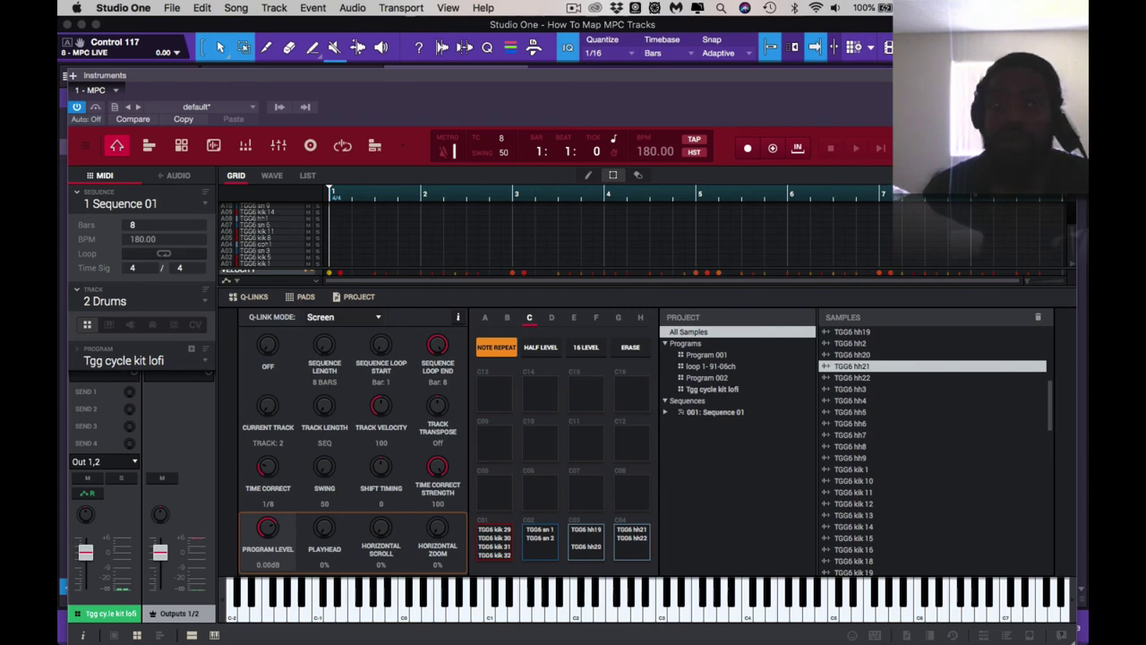
Close the MPC instrument window to return to the arrangement of audio tracks.
key(super+w)
scroll(170, 306, down, 1)
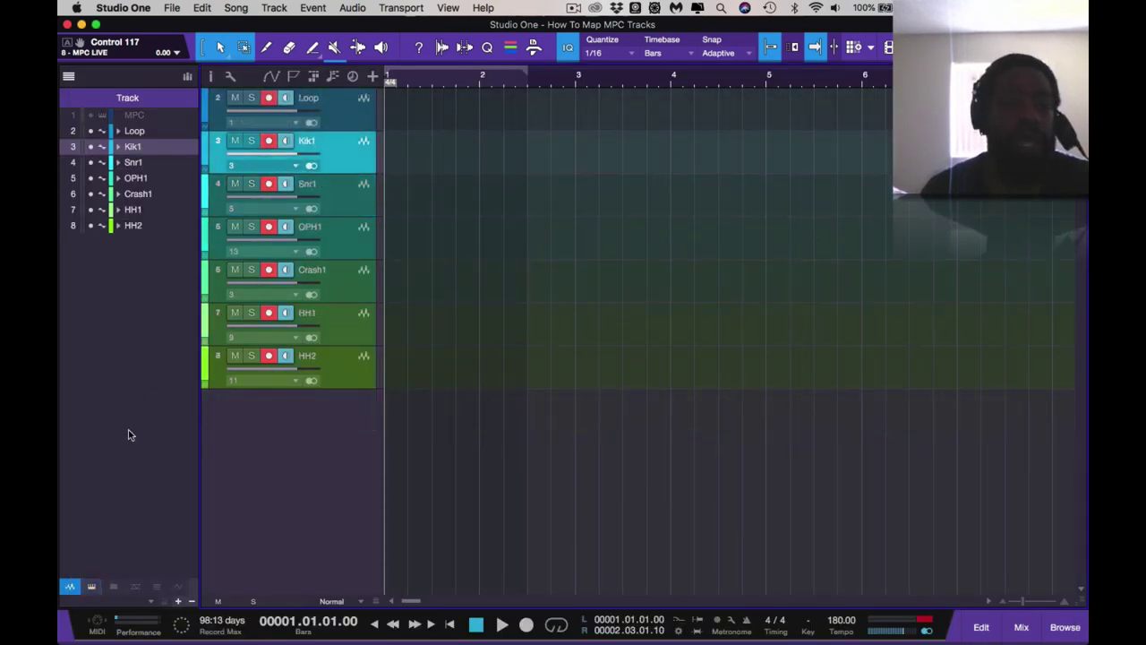
Hide the track list and record a short take on all seven armed audio tracks.
click(71, 588)
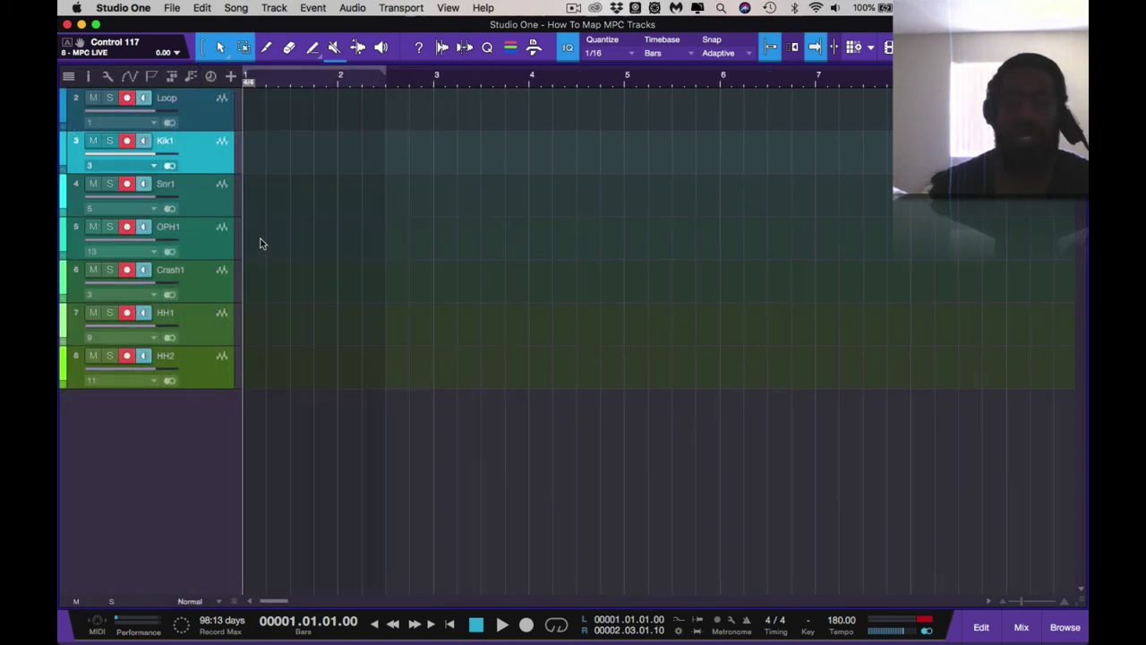
click(527, 627)
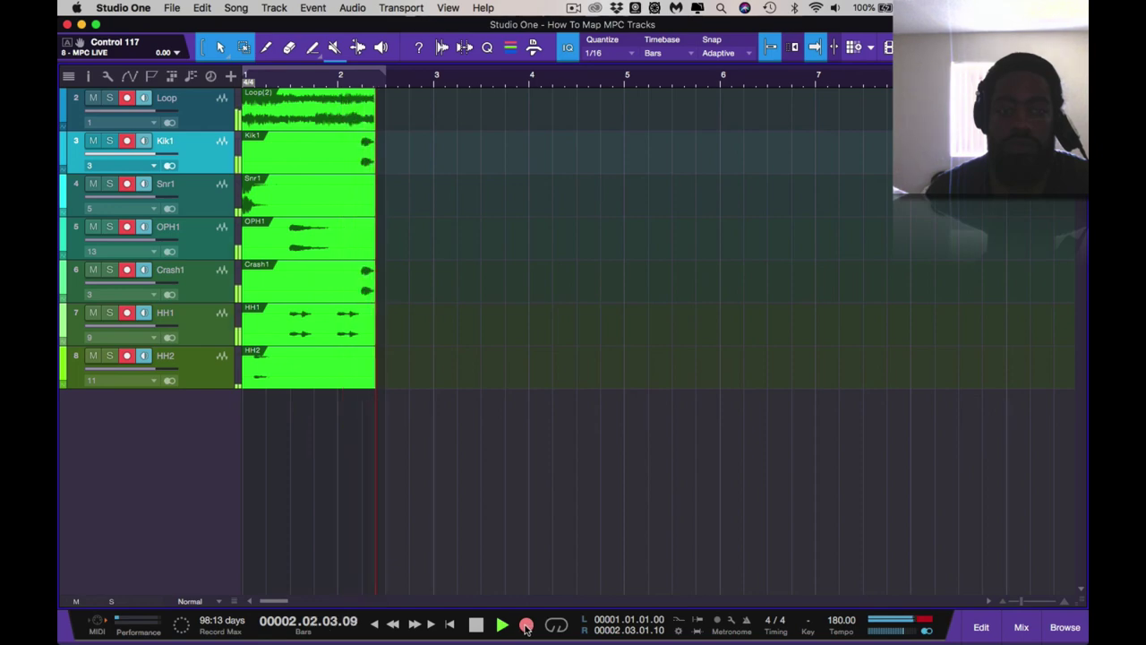
key(space)
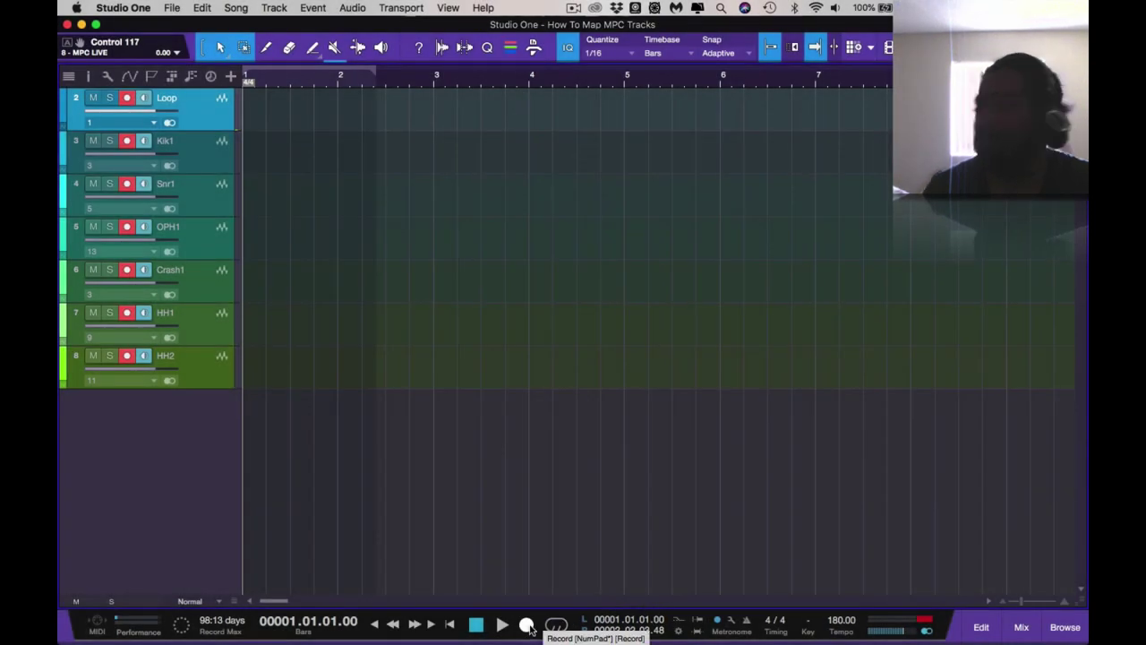
Record about ten bars on all seven audio tracks, Loop through HH2, and switch off their record arming and input monitoring.
click(527, 625)
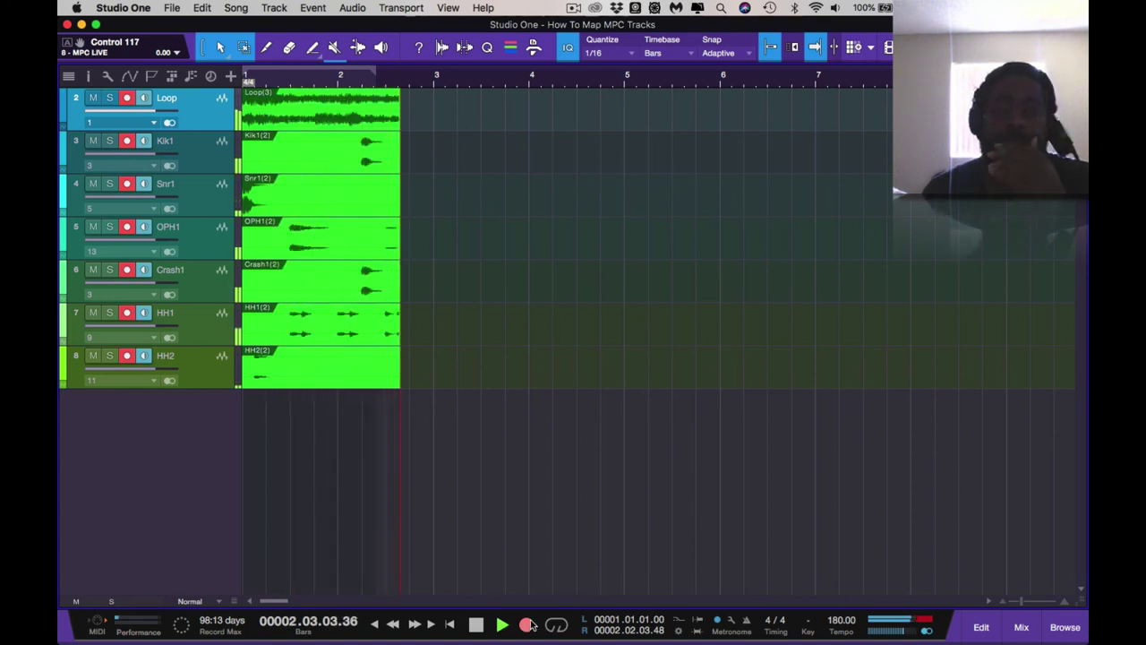
key(w)
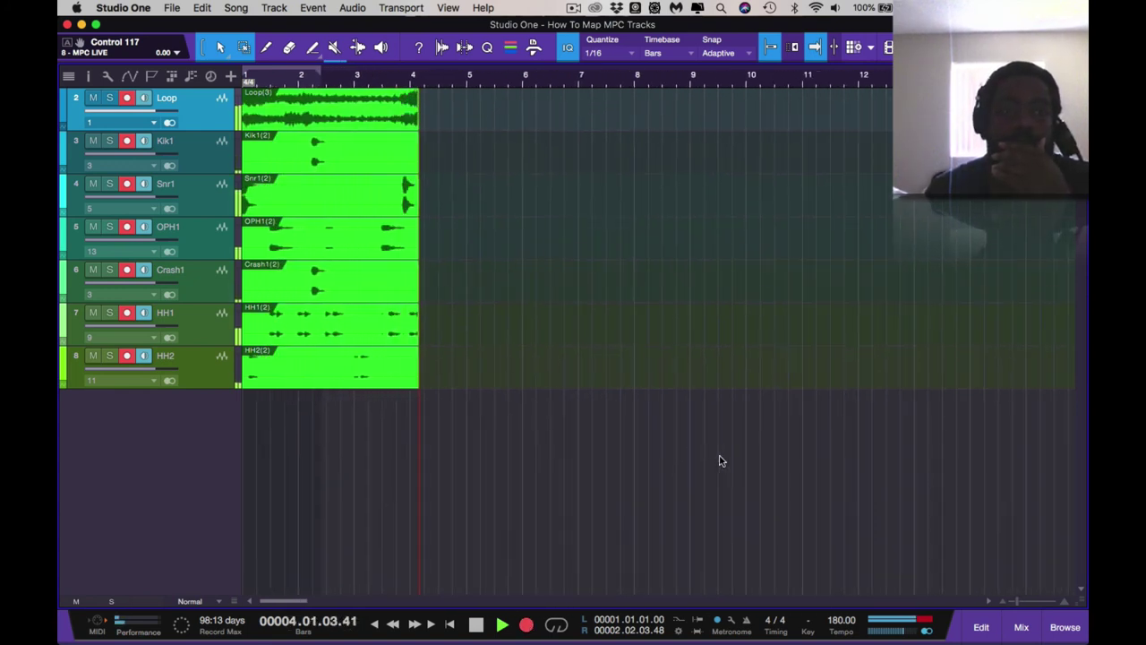
key(w)
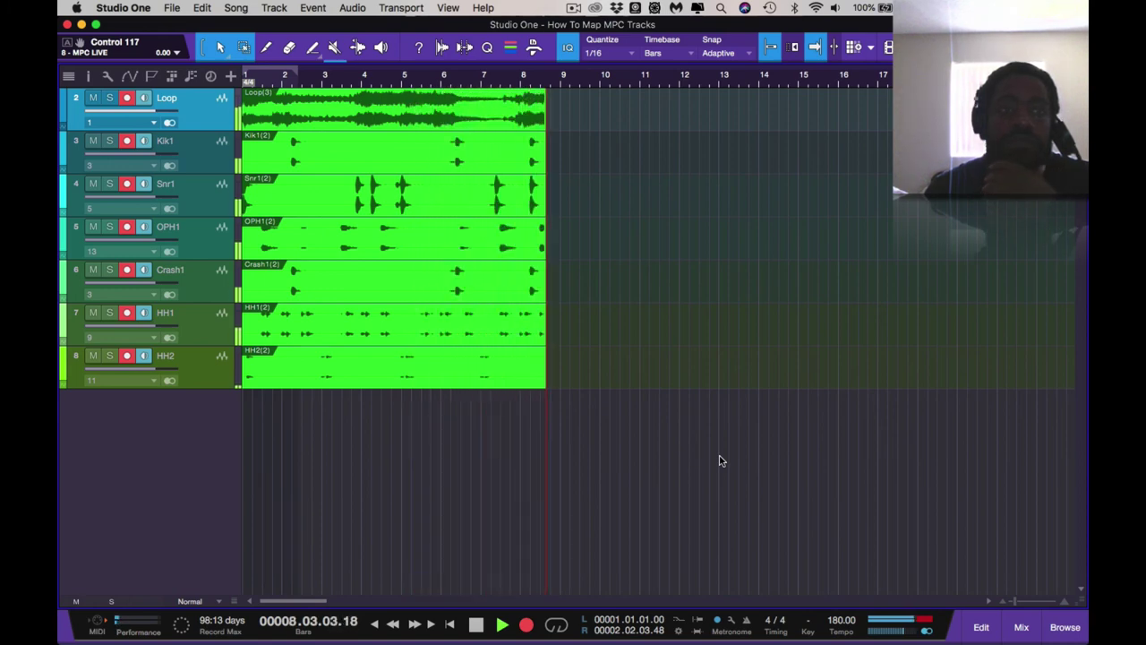
key(KP_Multiply)
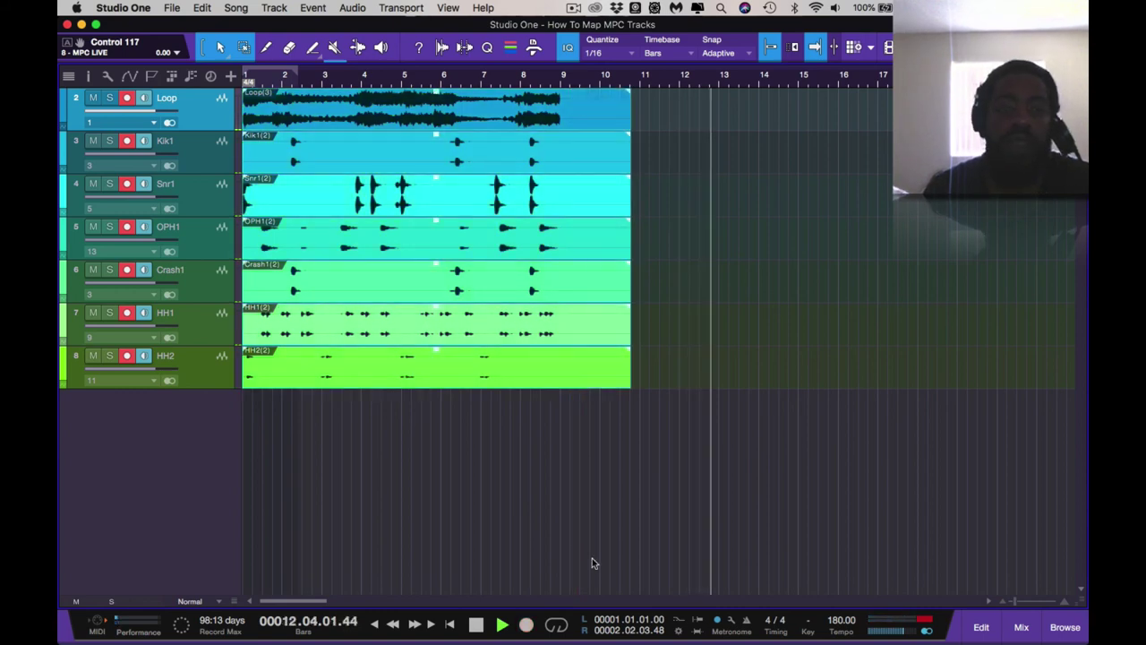
key(space)
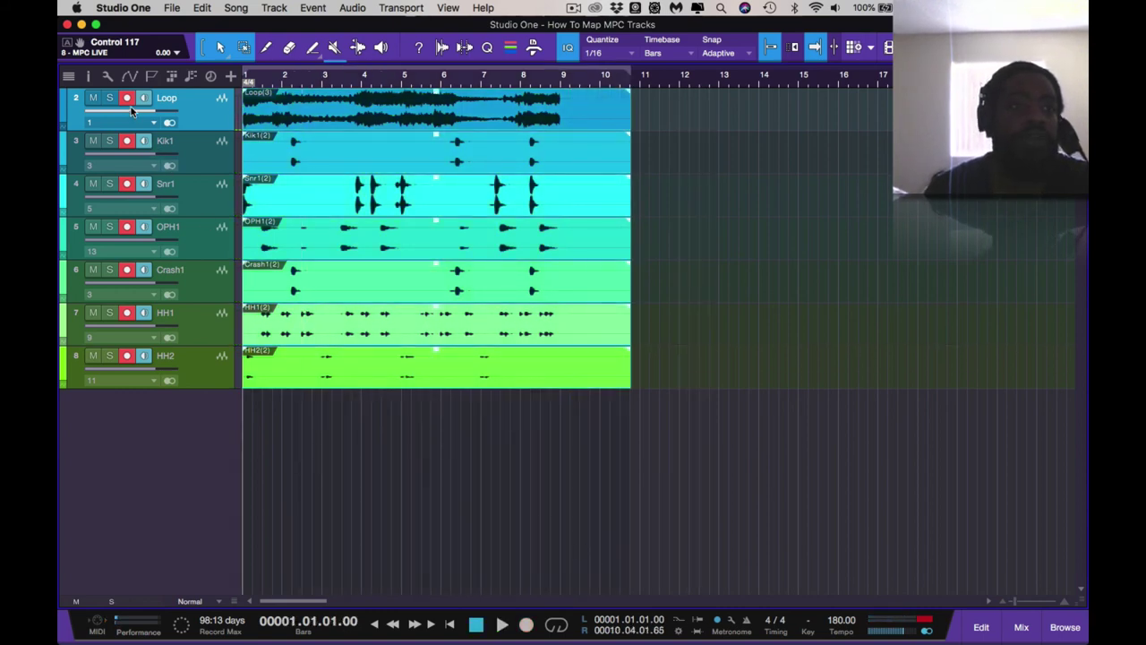
drag(126, 97, 129, 380)
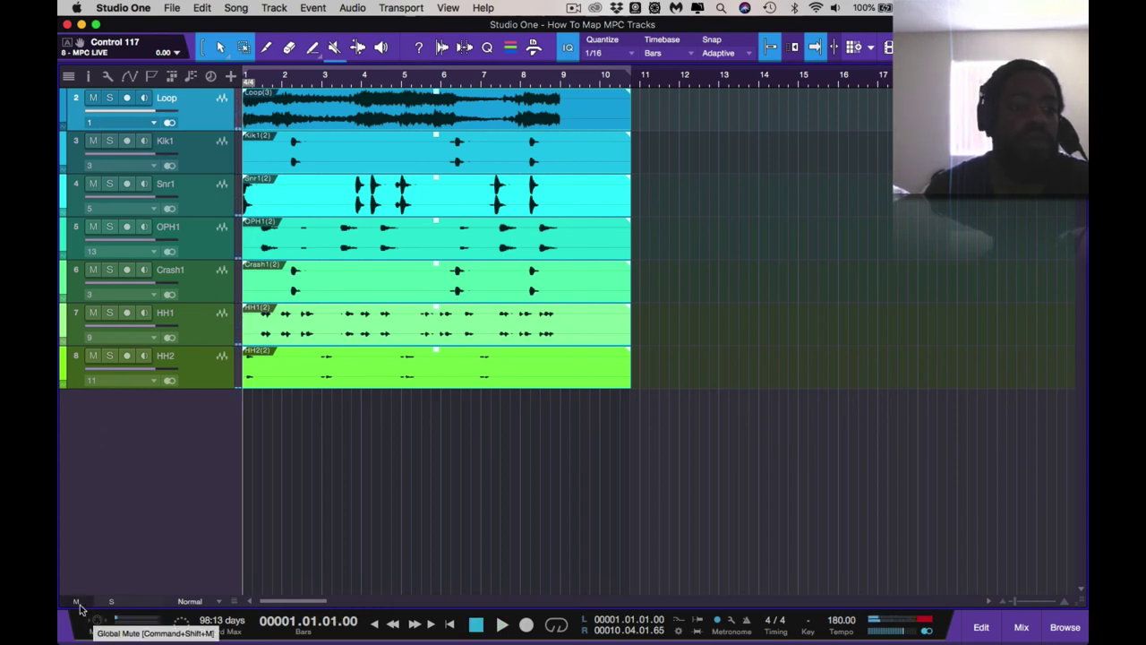
Unhide the MPC instrument track, turn off its record arming and monitoring, and check its plugin window.
click(68, 75)
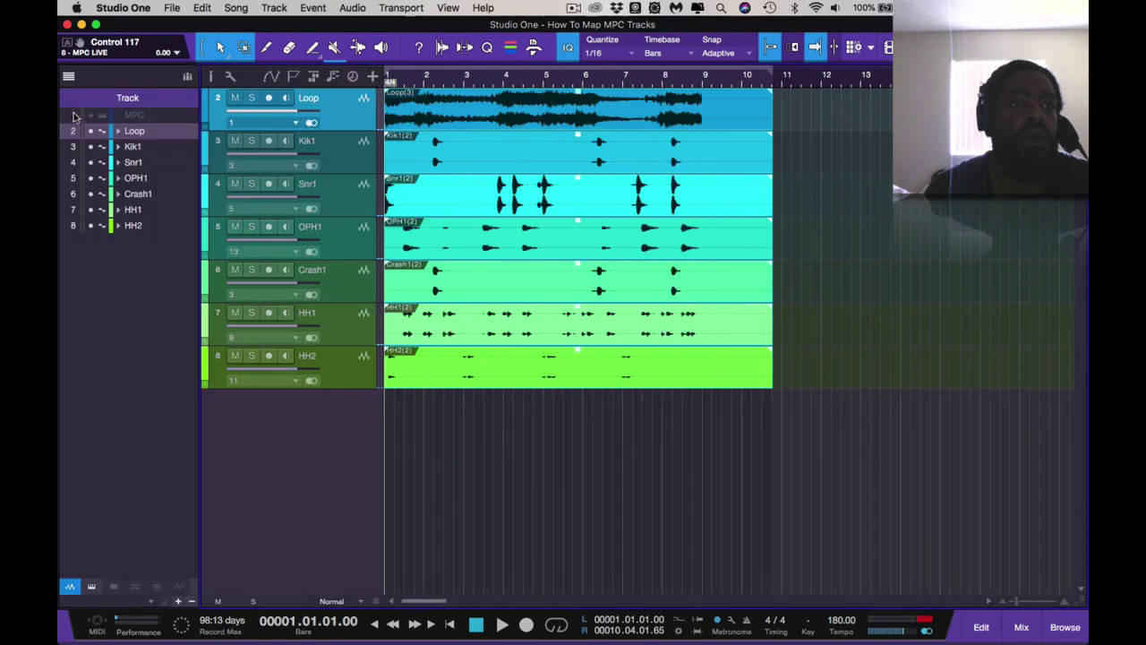
click(90, 116)
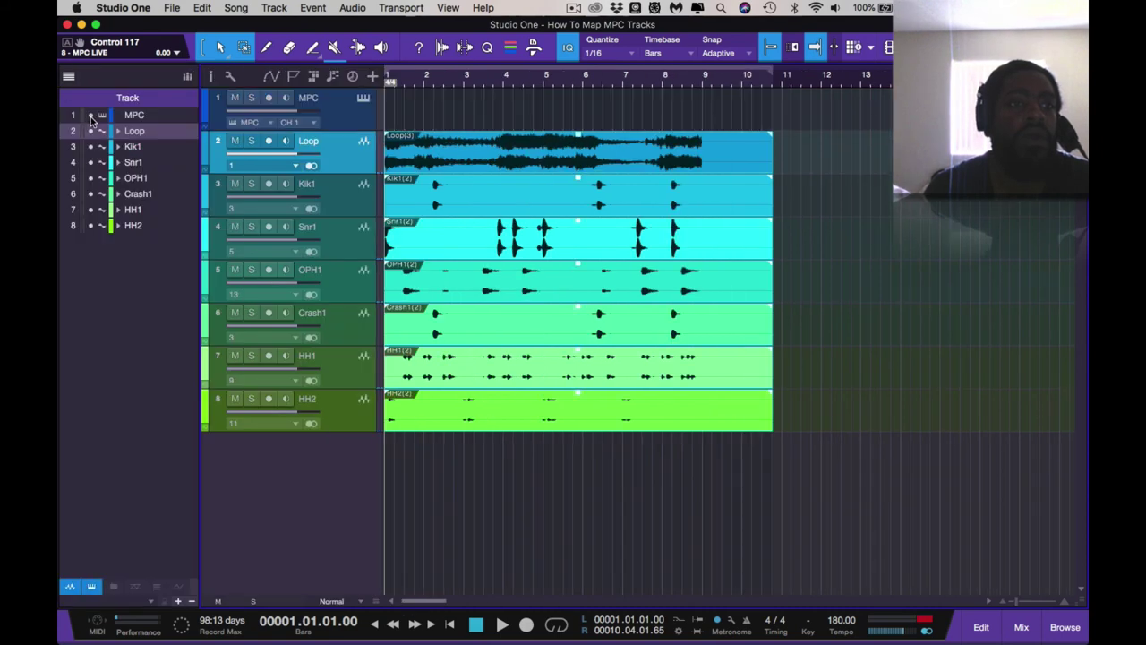
click(103, 119)
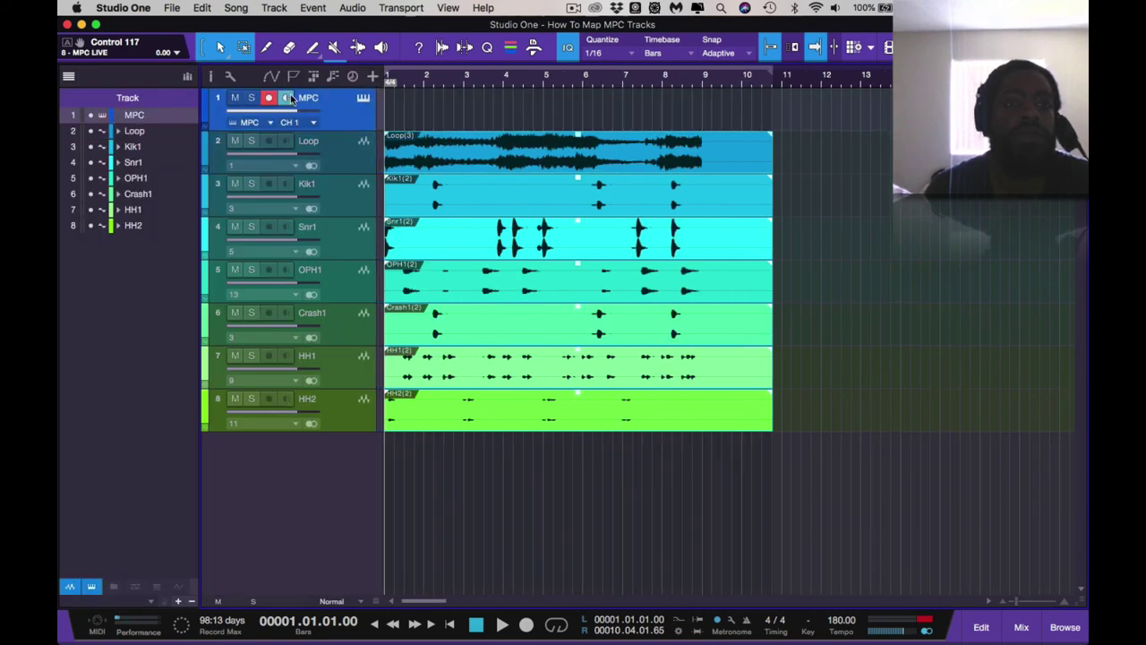
click(363, 100)
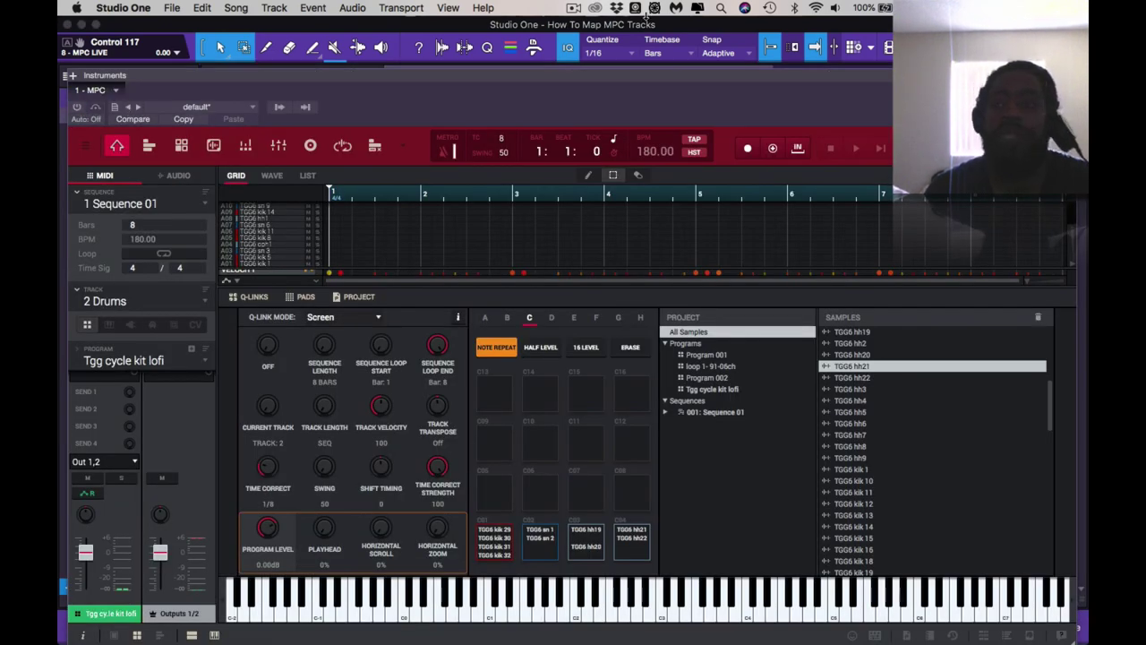
key(super+w)
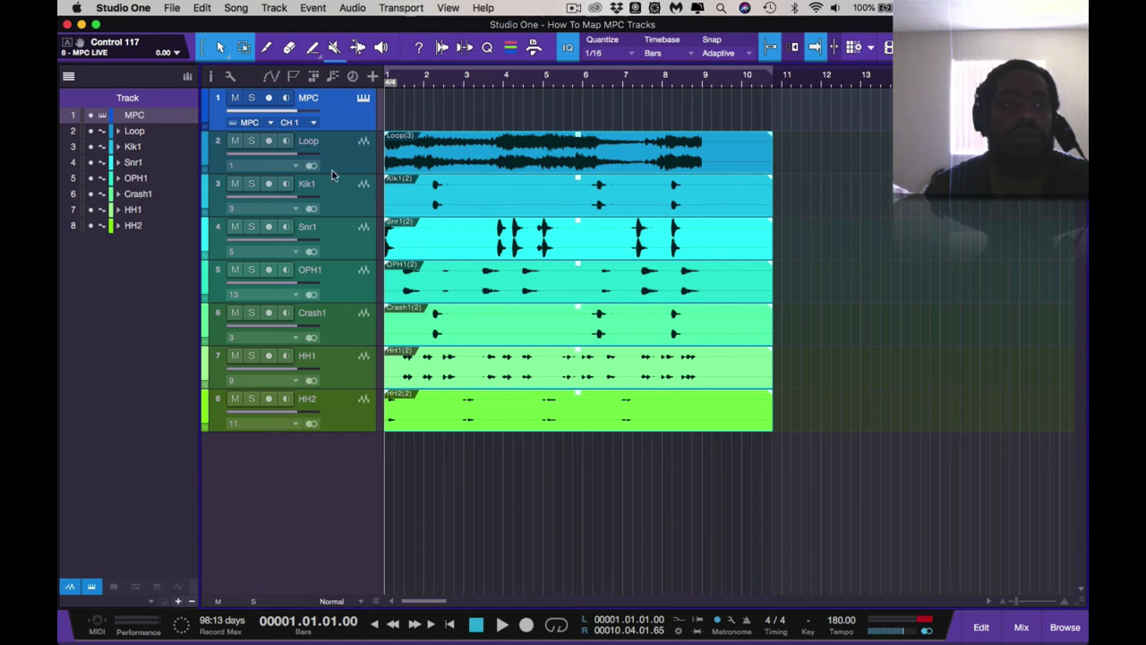
Play the recorded audio tracks, and hide the MPC instrument track and the track list.
key(space)
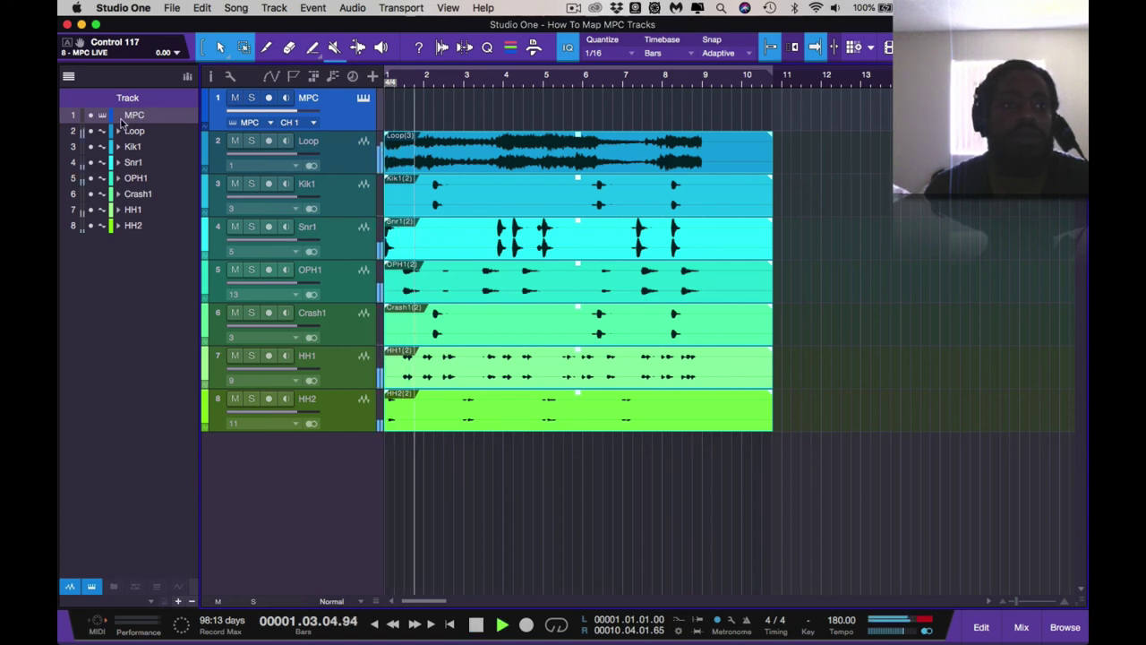
click(90, 115)
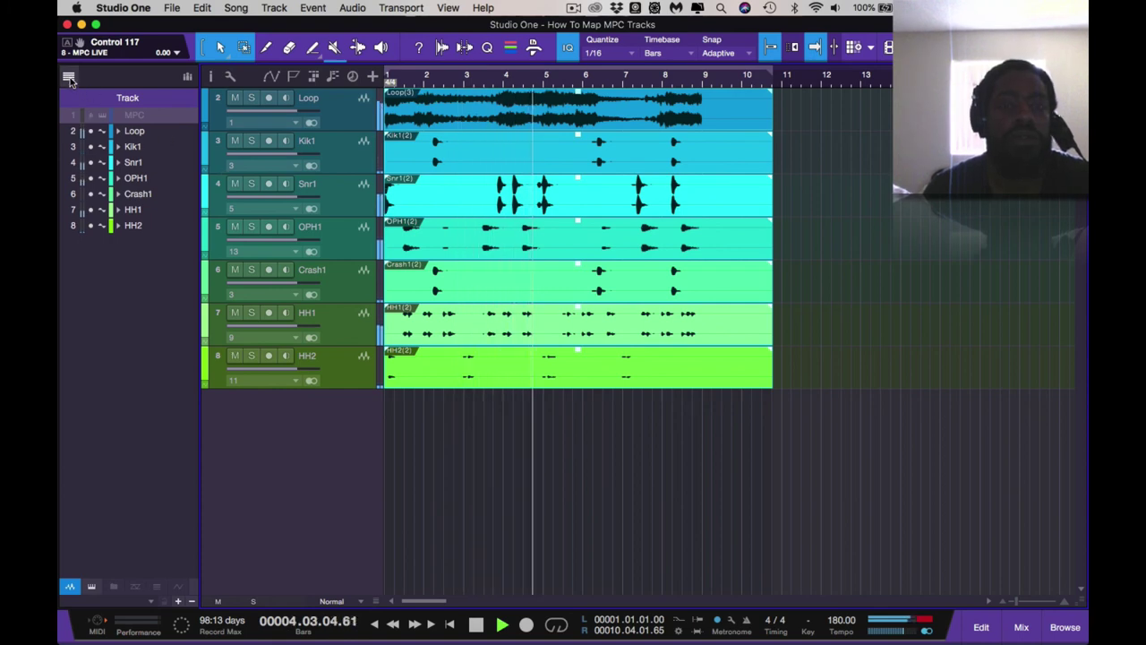
click(69, 78)
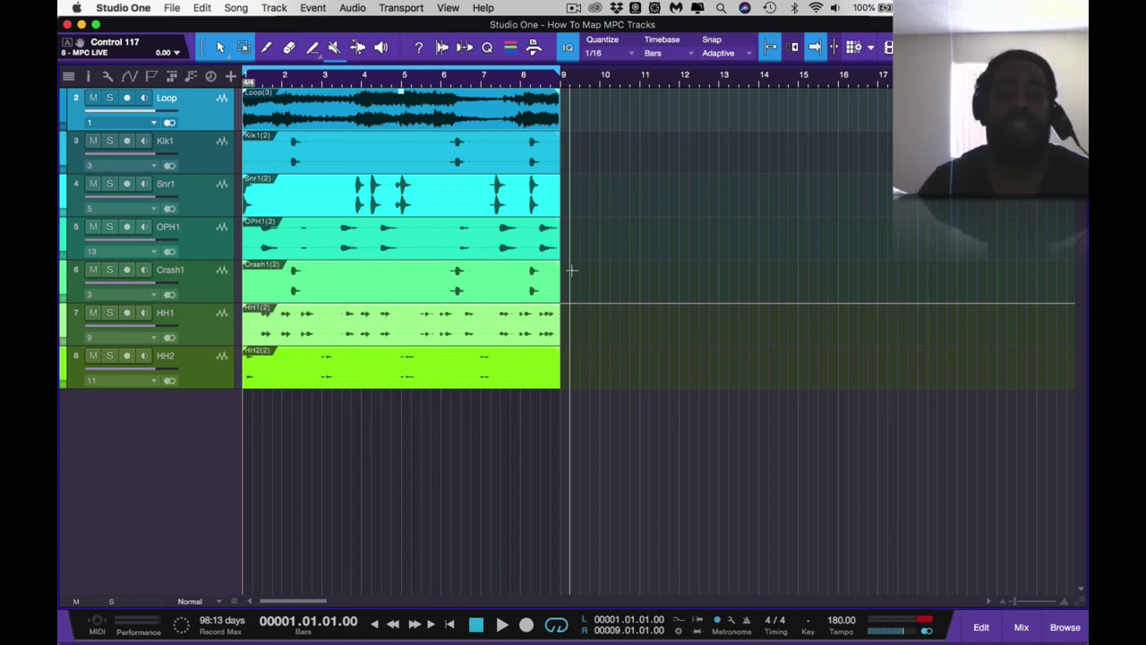
Play the looped recording on the seven audio tracks, muting and unmuting Kik1, and stop playback.
key(space)
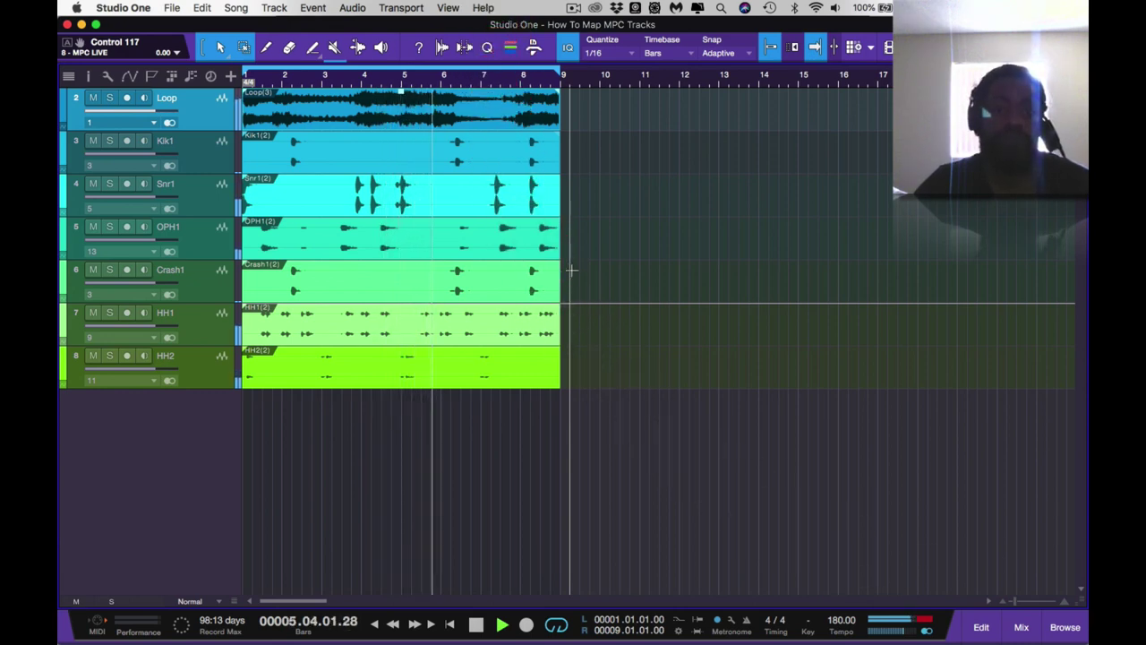
click(93, 141)
click(93, 142)
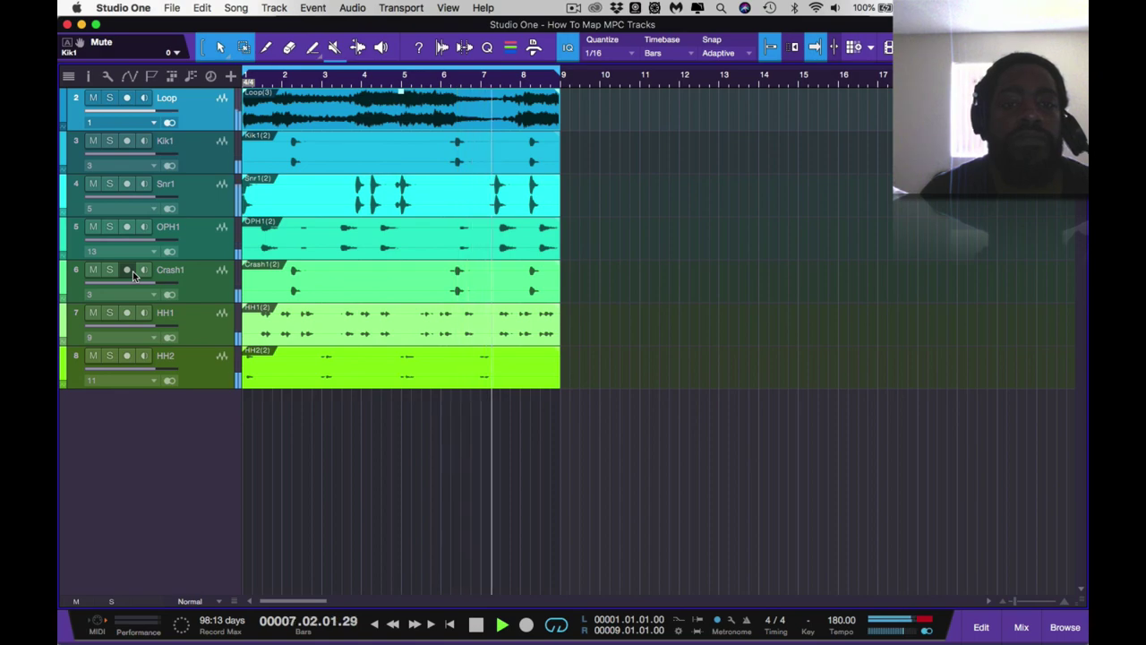
key(space)
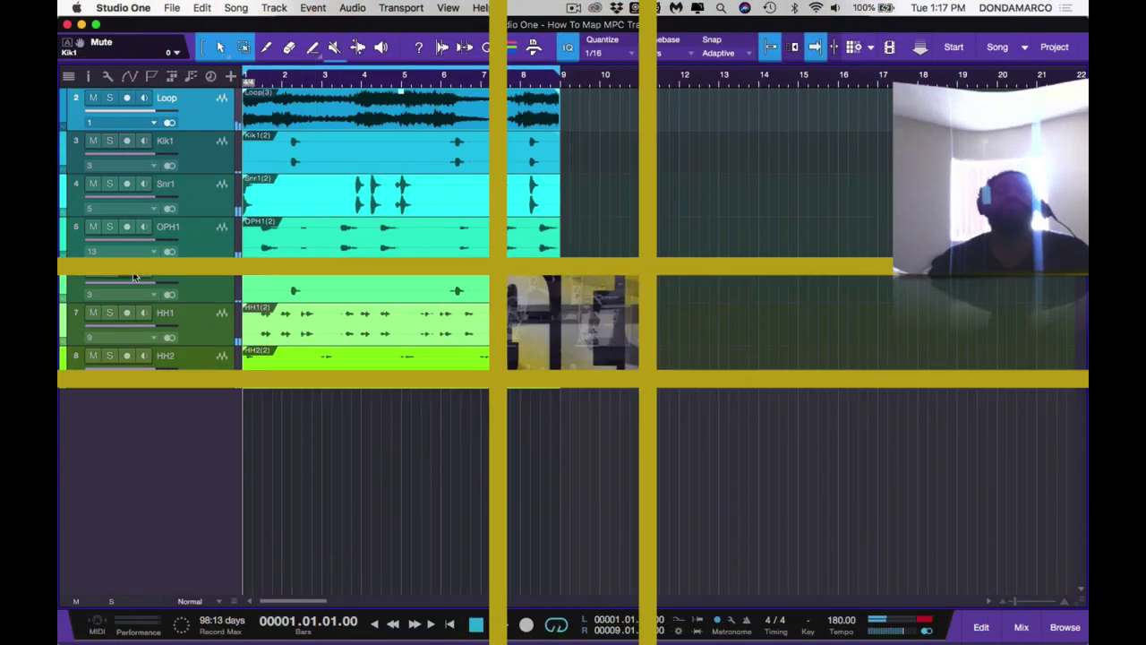